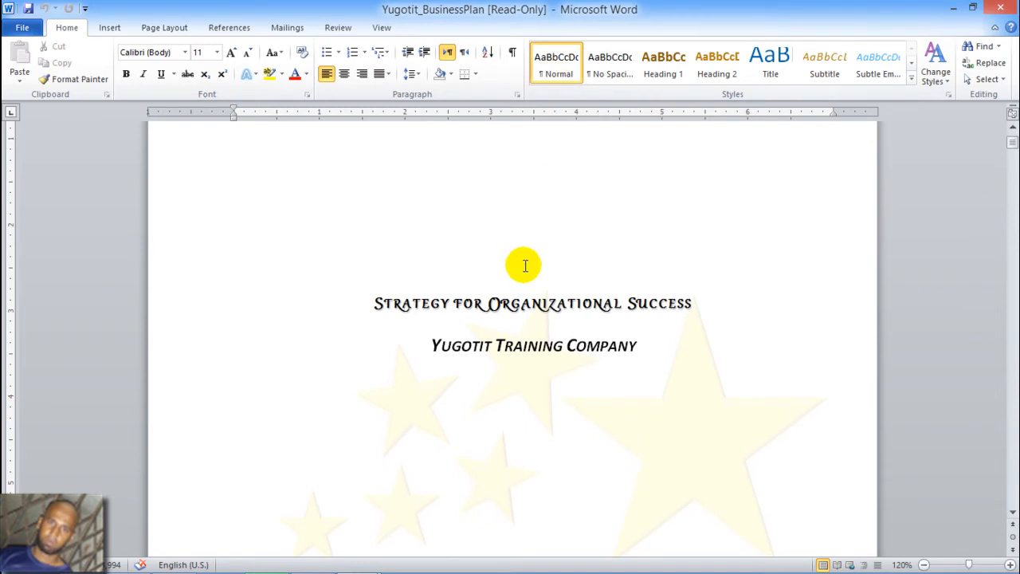
Examine the formatting of the cover page's title and its contact block ahead of the body text
{"action": "left_click", "coordinate": [376, 304]}
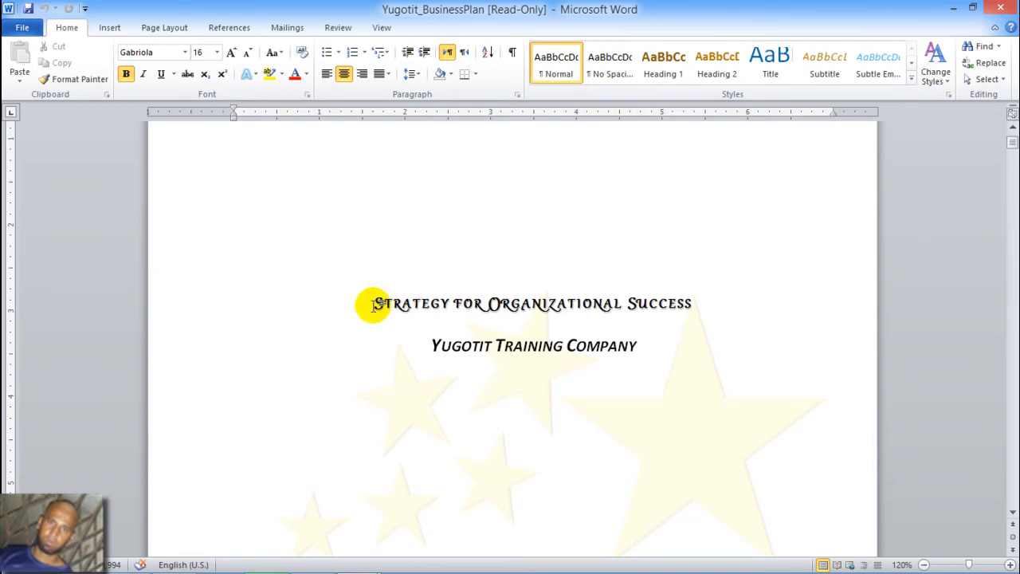
{"action": "triple_click", "coordinate": [375, 303]}
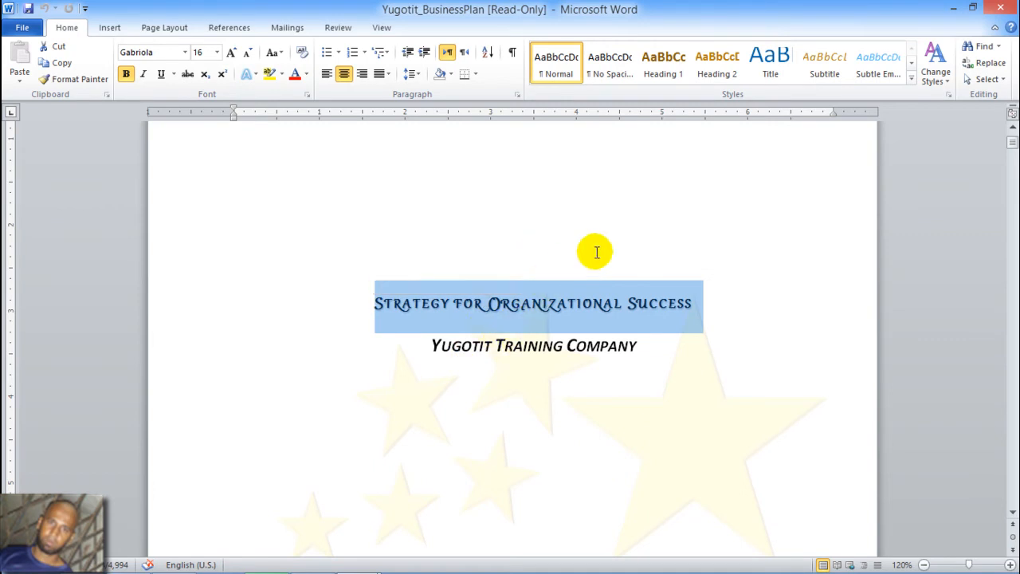
{"action": "scroll", "coordinate": [476, 367], "scroll_direction": "down", "scroll_amount": 3}
{"action": "scroll", "coordinate": [476, 365], "scroll_direction": "down", "scroll_amount": 2}
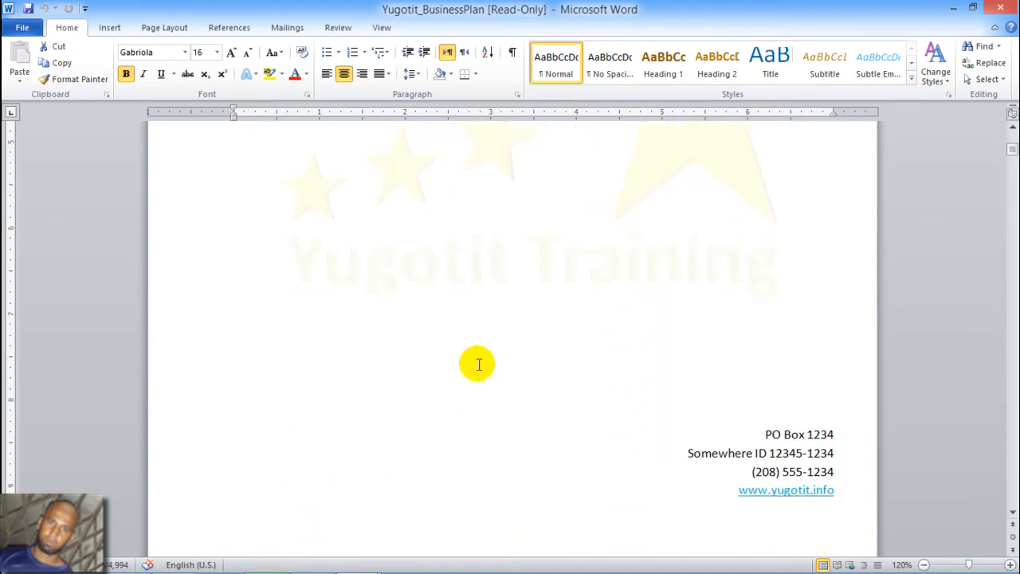
{"action": "scroll", "coordinate": [479, 364], "scroll_direction": "down", "scroll_amount": 3}
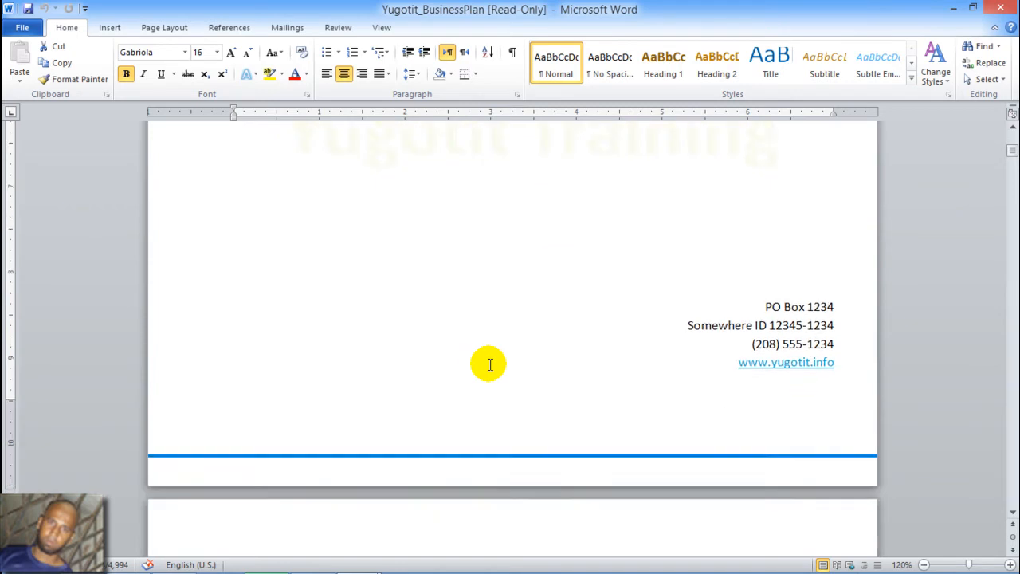
{"action": "left_click", "coordinate": [688, 283]}
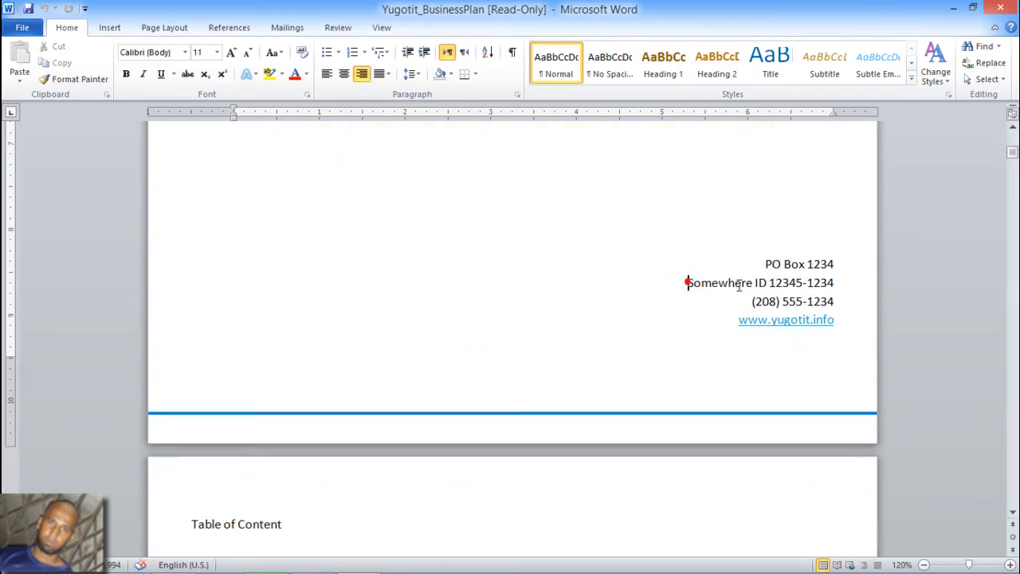
{"action": "scroll", "coordinate": [522, 312], "scroll_direction": "down", "scroll_amount": 3}
{"action": "scroll", "coordinate": [523, 312], "scroll_direction": "down", "scroll_amount": 15}
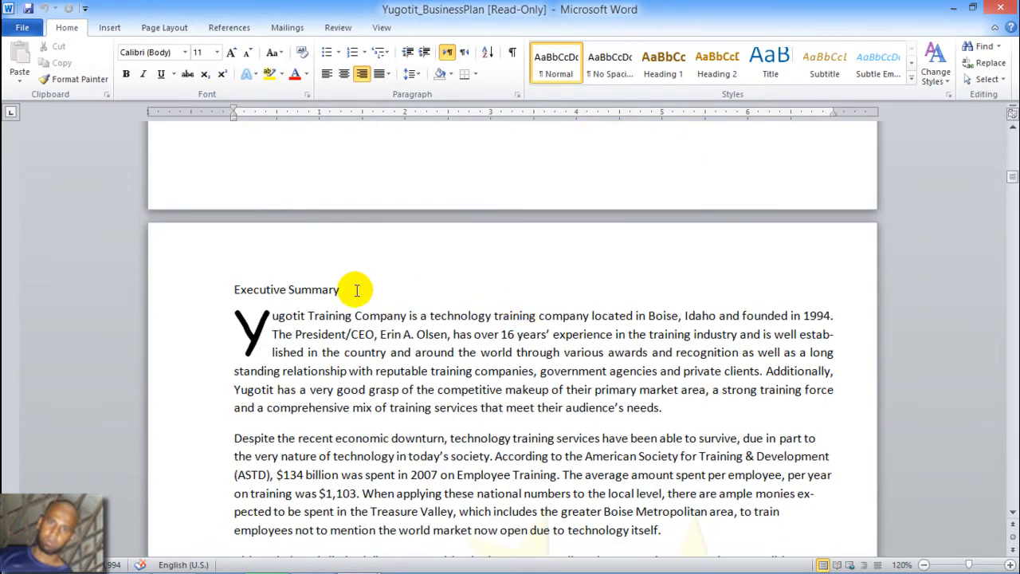
Make the "Executive Summary" heading bold and italic
{"action": "triple_click", "coordinate": [257, 290]}
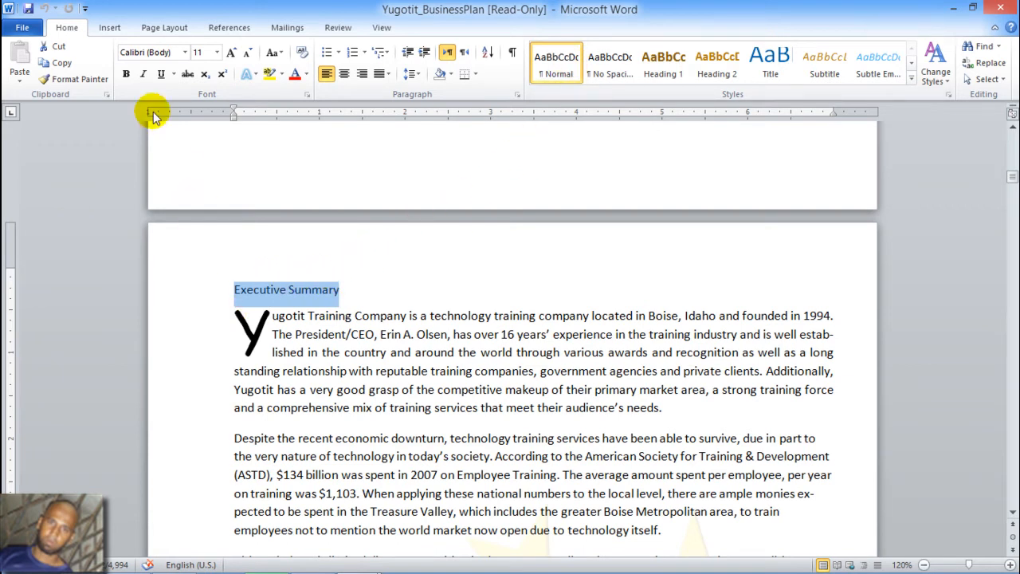
{"action": "left_click", "coordinate": [126, 74]}
{"action": "left_click", "coordinate": [144, 75]}
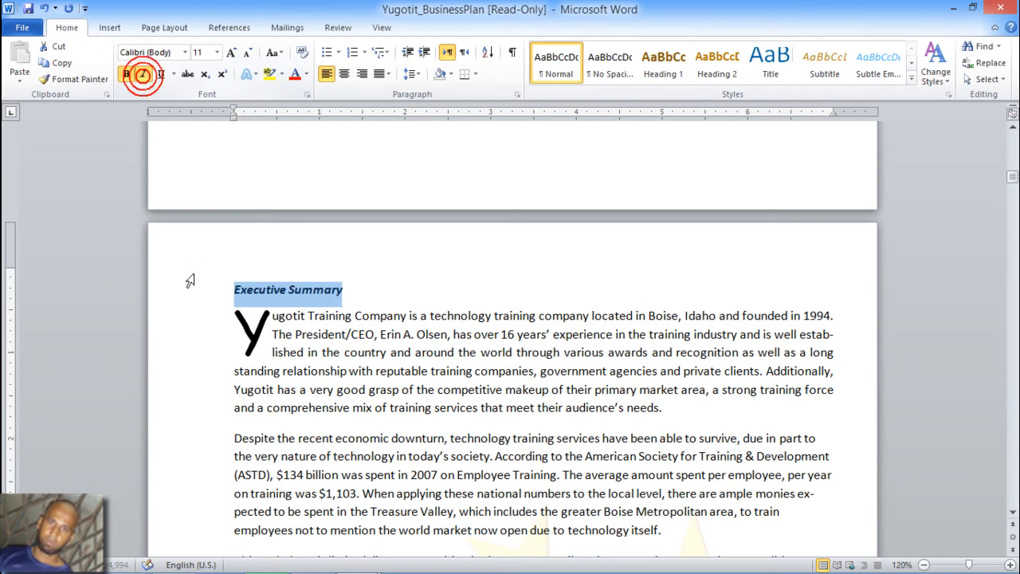
{"action": "left_click", "coordinate": [394, 305]}
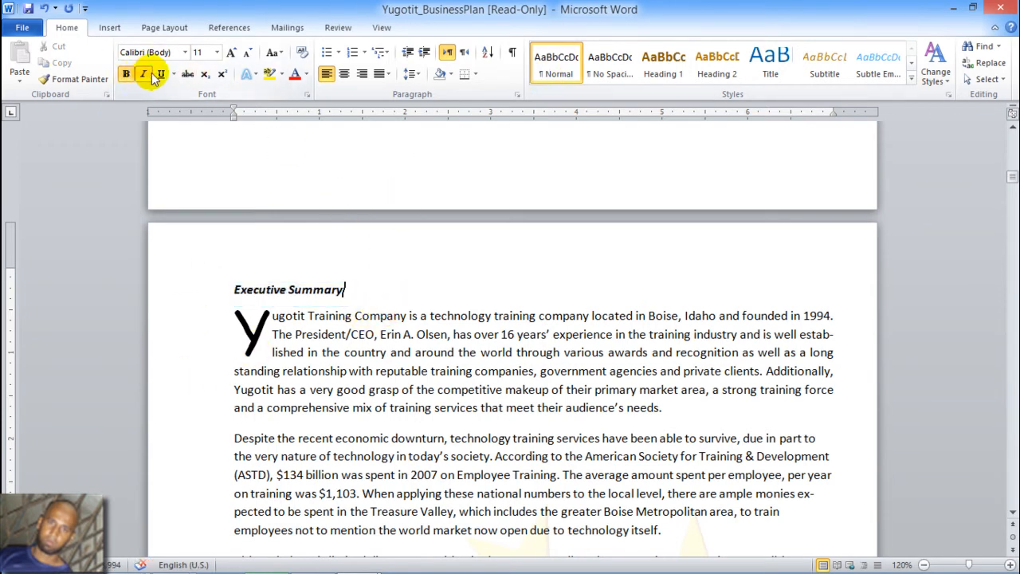
Return to the cover page and select the "Strategy for Organizational Success" title to inspect its formatting
{"action": "scroll", "coordinate": [354, 330], "scroll_direction": "up", "scroll_amount": 3}
{"action": "scroll", "coordinate": [354, 331], "scroll_direction": "up", "scroll_amount": 15}
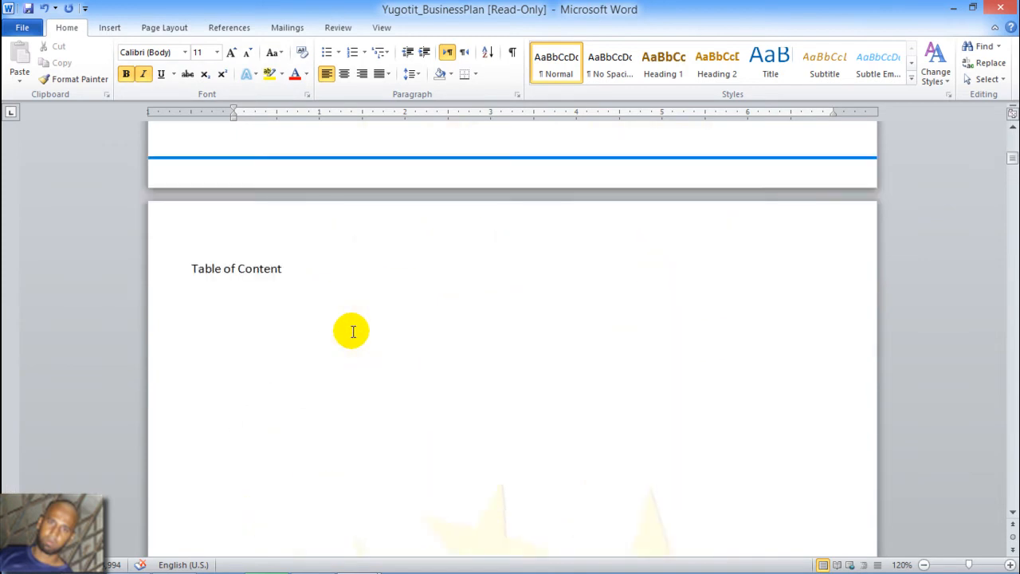
{"action": "scroll", "coordinate": [344, 336], "scroll_direction": "down", "scroll_amount": 3}
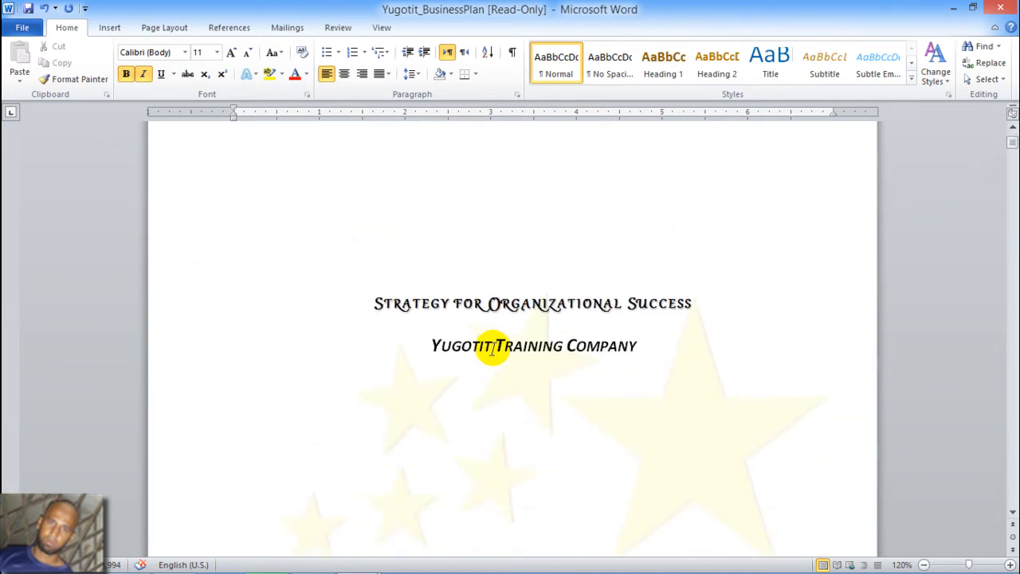
{"action": "left_click", "coordinate": [455, 301]}
{"action": "triple_click", "coordinate": [454, 301]}
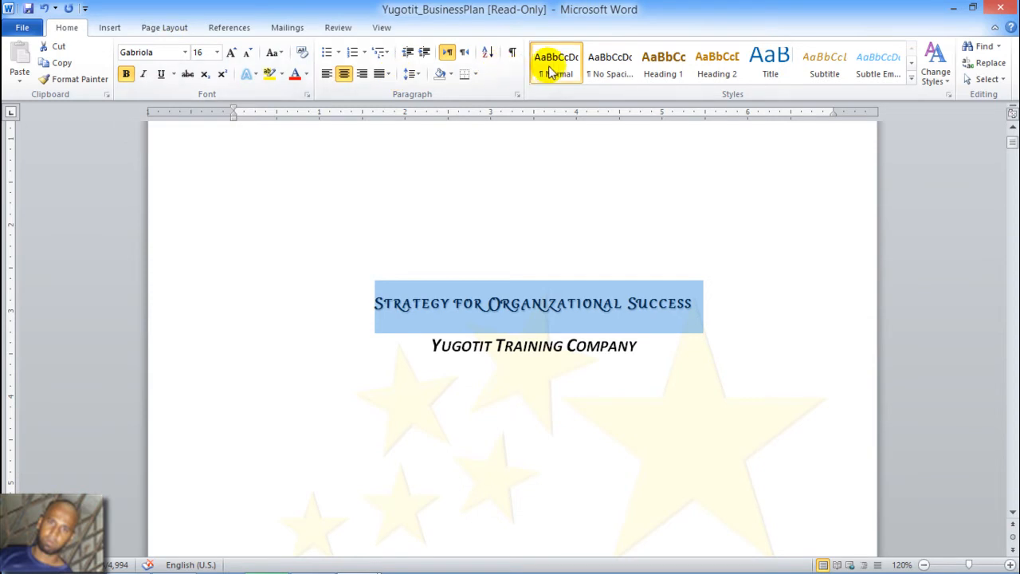
Copy the formatting of the word "Executive" in the "Executive Summary" heading with Format Painter
{"action": "scroll", "coordinate": [411, 476], "scroll_direction": "down", "scroll_amount": 15}
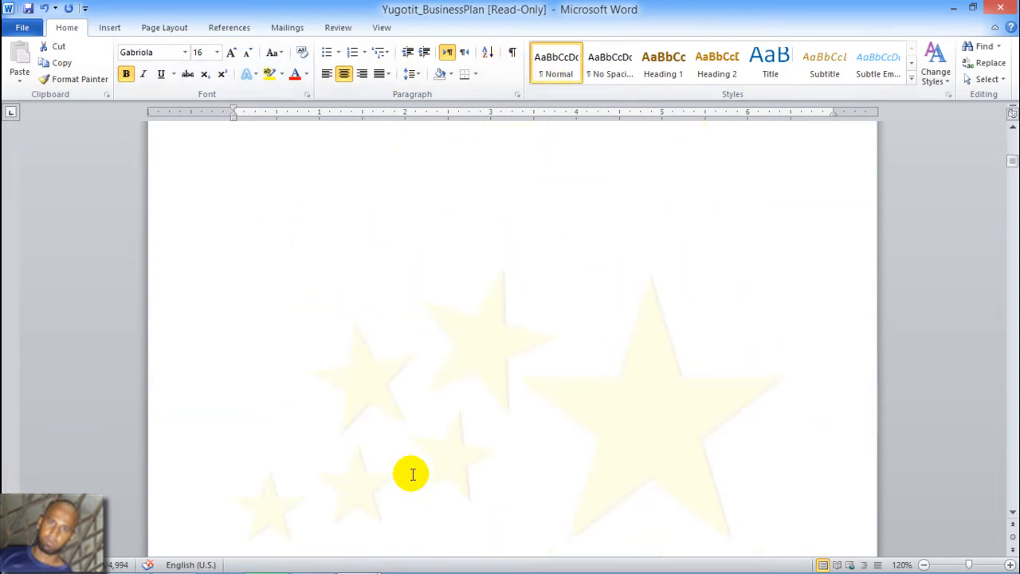
{"action": "scroll", "coordinate": [410, 476], "scroll_direction": "down", "scroll_amount": 10}
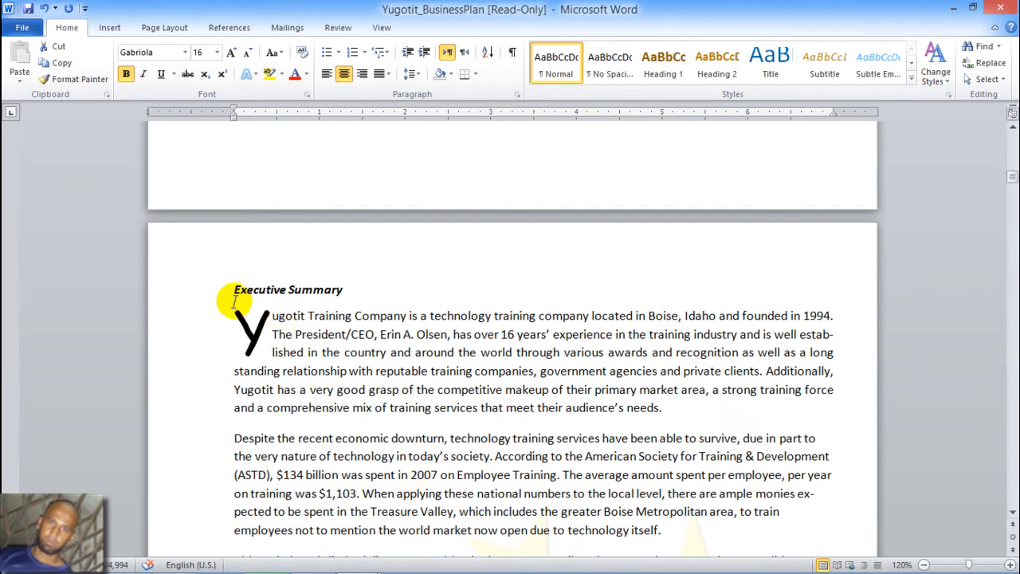
{"action": "double_click", "coordinate": [236, 293]}
{"action": "left_click", "coordinate": [236, 293]}
{"action": "double_click", "coordinate": [238, 294]}
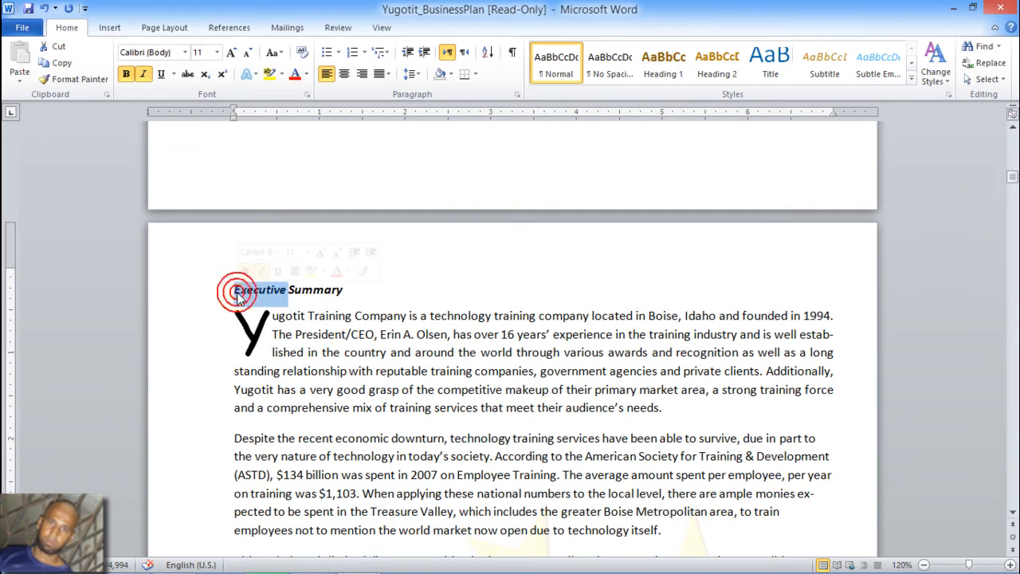
{"action": "left_click", "coordinate": [51, 82]}
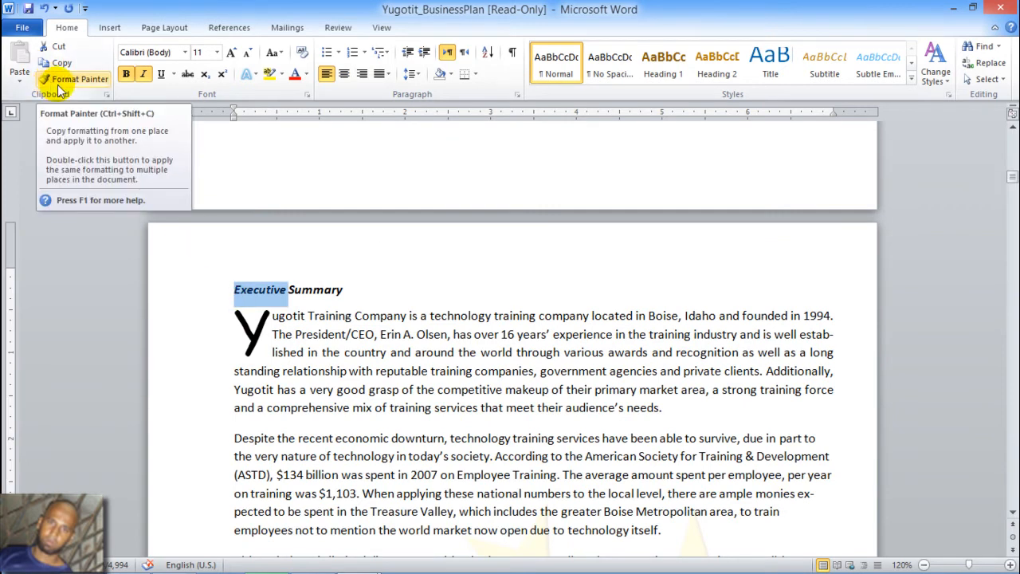
{"action": "left_click", "coordinate": [58, 86]}
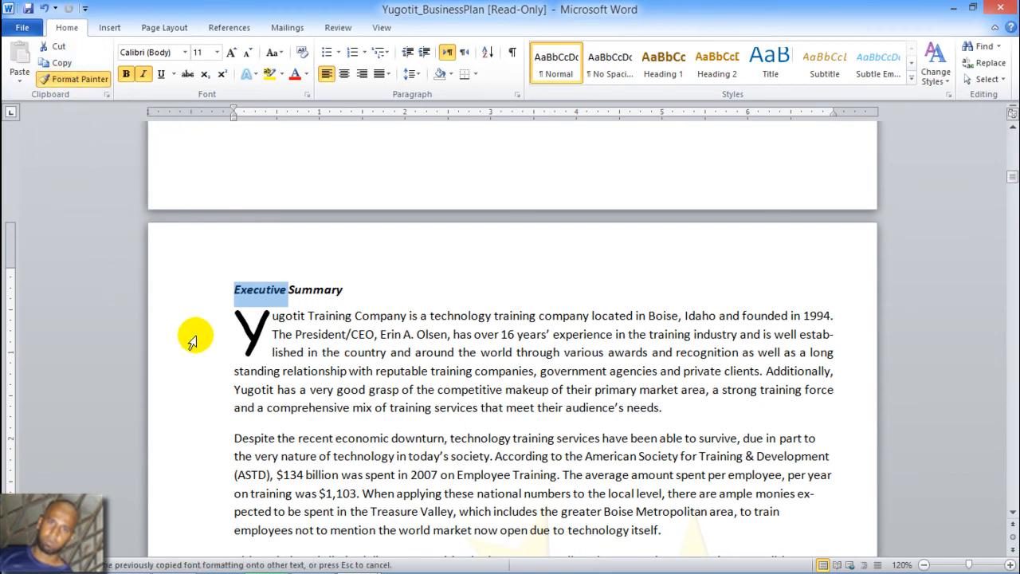
Try to apply the copied font formatting to the "Business Concept" heading
{"action": "scroll", "coordinate": [199, 338], "scroll_direction": "down", "scroll_amount": 15}
{"action": "scroll", "coordinate": [201, 339], "scroll_direction": "down", "scroll_amount": 15}
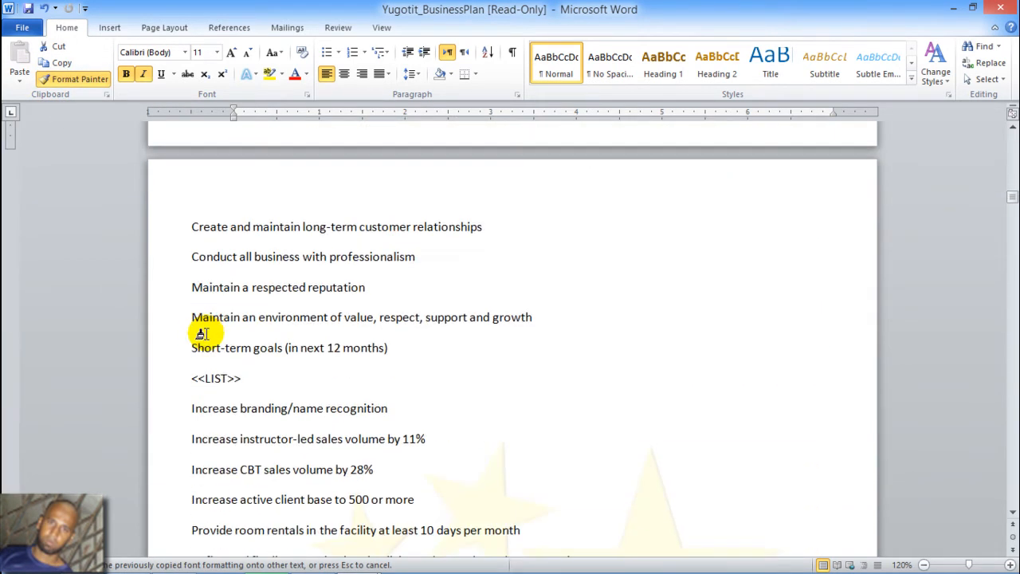
{"action": "scroll", "coordinate": [203, 333], "scroll_direction": "down", "scroll_amount": 7}
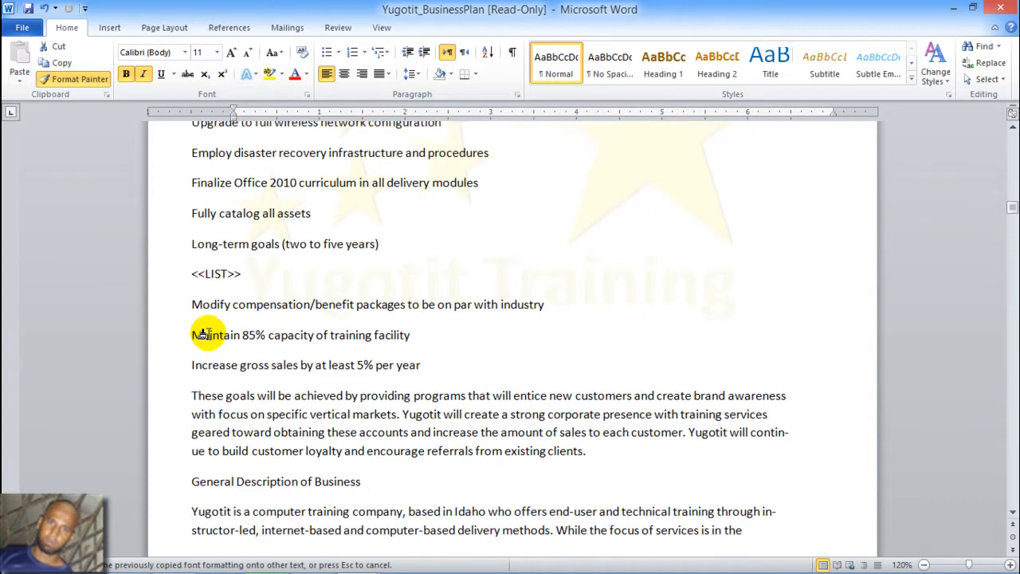
{"action": "scroll", "coordinate": [208, 333], "scroll_direction": "up", "scroll_amount": 15}
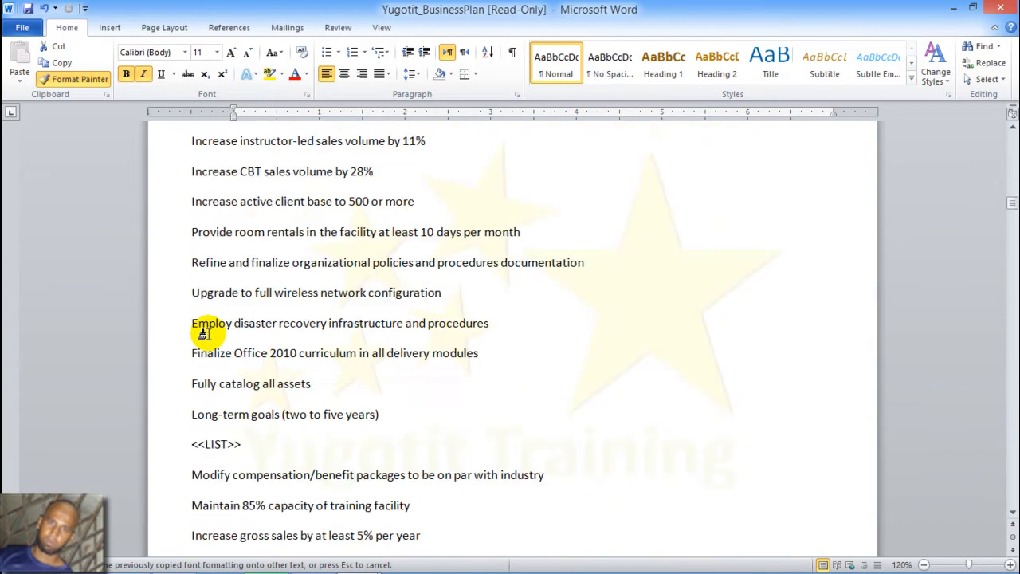
{"action": "scroll", "coordinate": [203, 333], "scroll_direction": "up", "scroll_amount": 8}
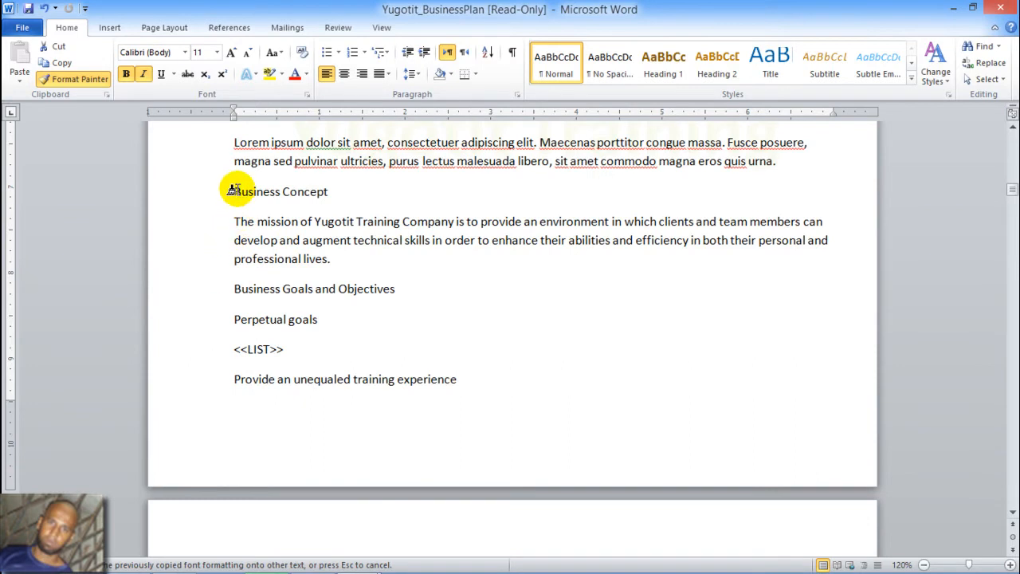
{"action": "left_click", "coordinate": [235, 191]}
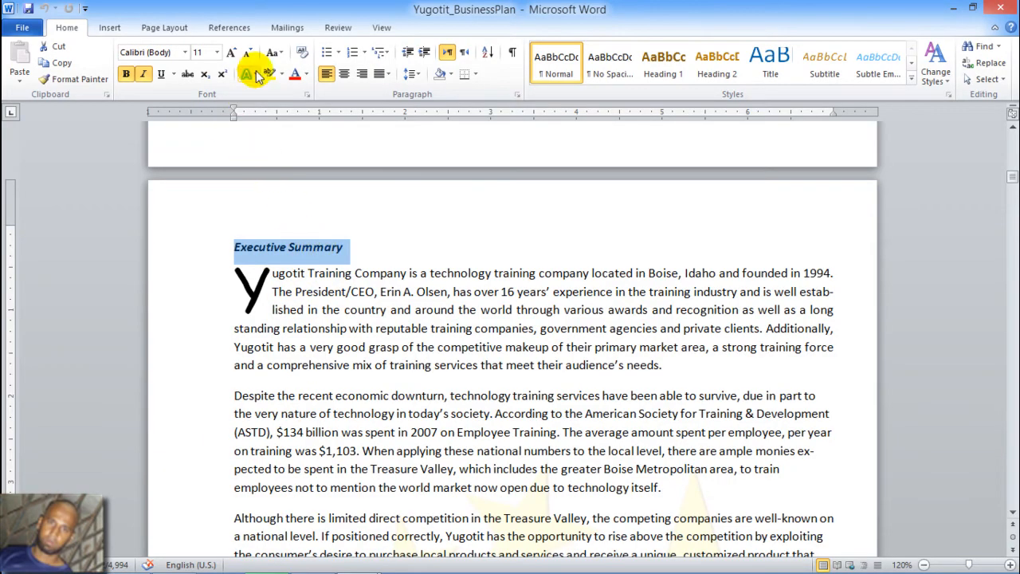
Clear all formatting from the "Executive Summary" heading and undo the clearing
{"action": "left_click", "coordinate": [304, 54]}
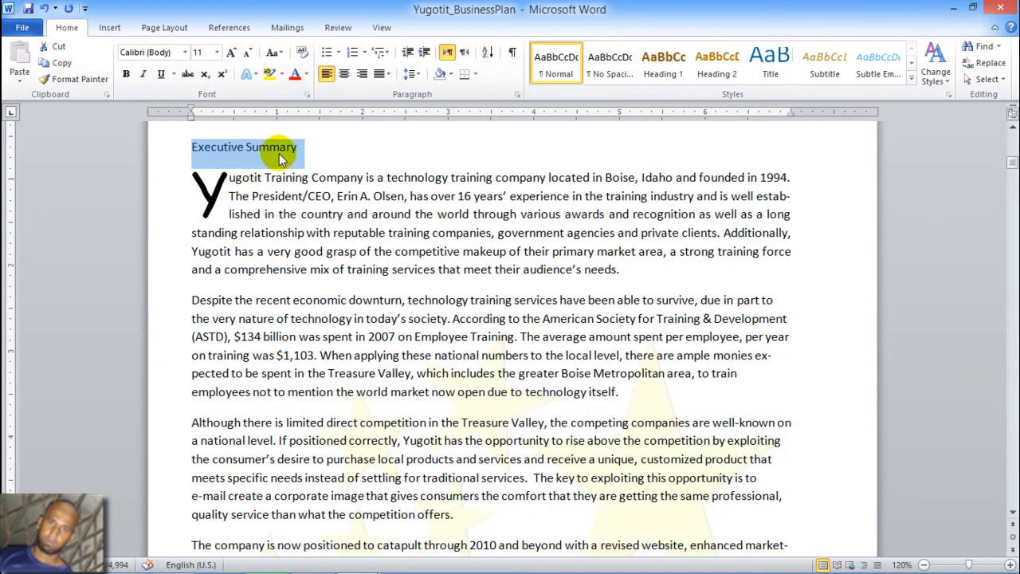
{"action": "key", "text": "ctrl+z"}
{"action": "scroll", "coordinate": [226, 280], "scroll_direction": "down", "scroll_amount": 4}
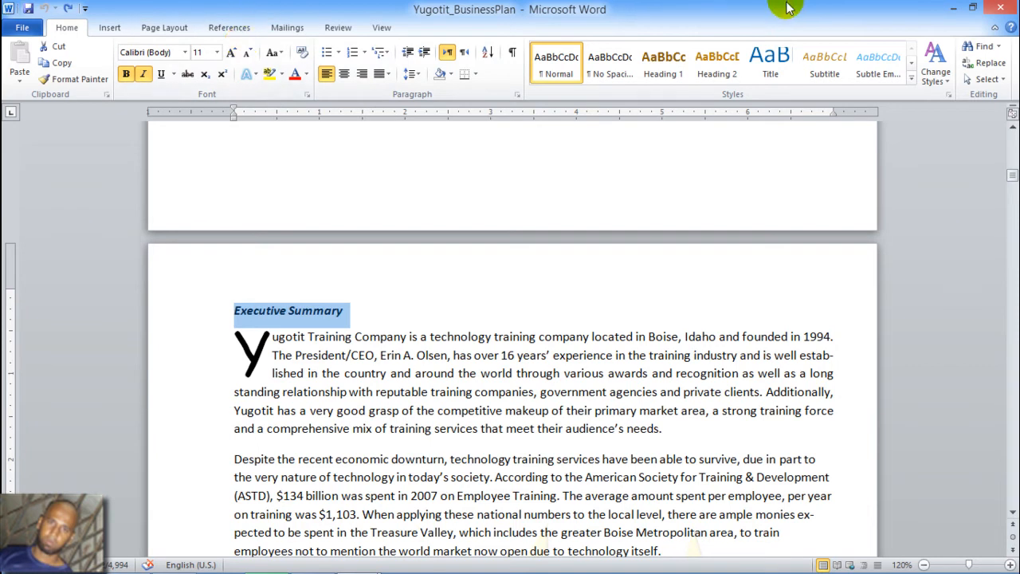
Clear the "Executive Summary" heading's formatting again, this time with the quick styles' Clear Formatting option, and undo it
{"action": "left_click", "coordinate": [912, 76]}
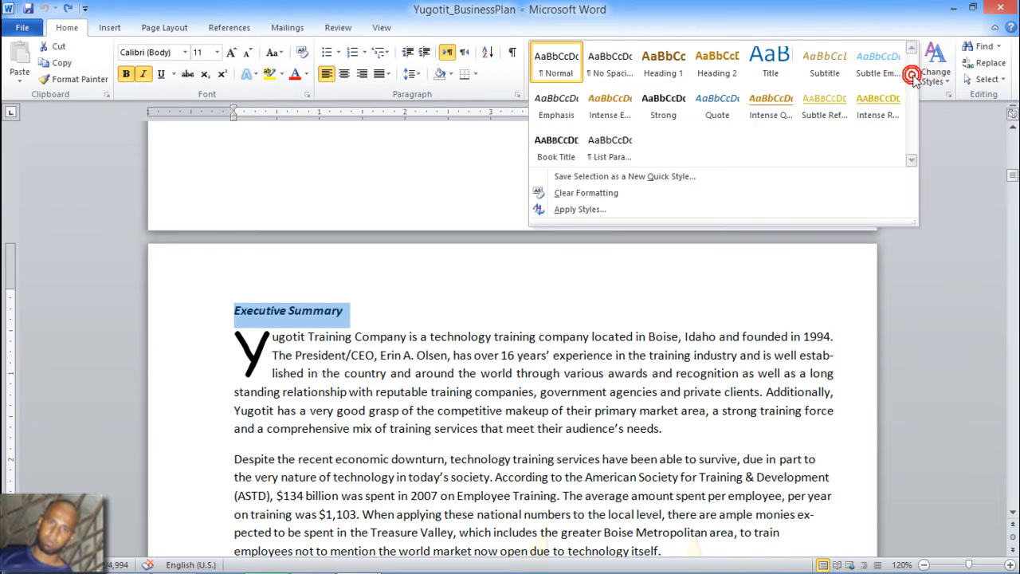
{"action": "left_click", "coordinate": [597, 200]}
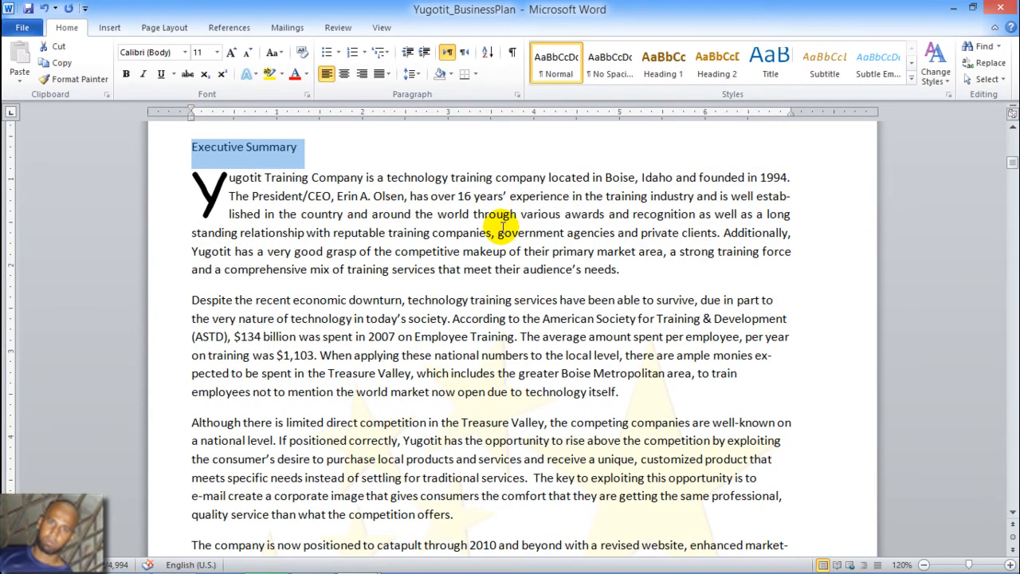
{"action": "key", "text": "ctrl+z"}
{"action": "scroll", "coordinate": [479, 244], "scroll_direction": "down", "scroll_amount": 5}
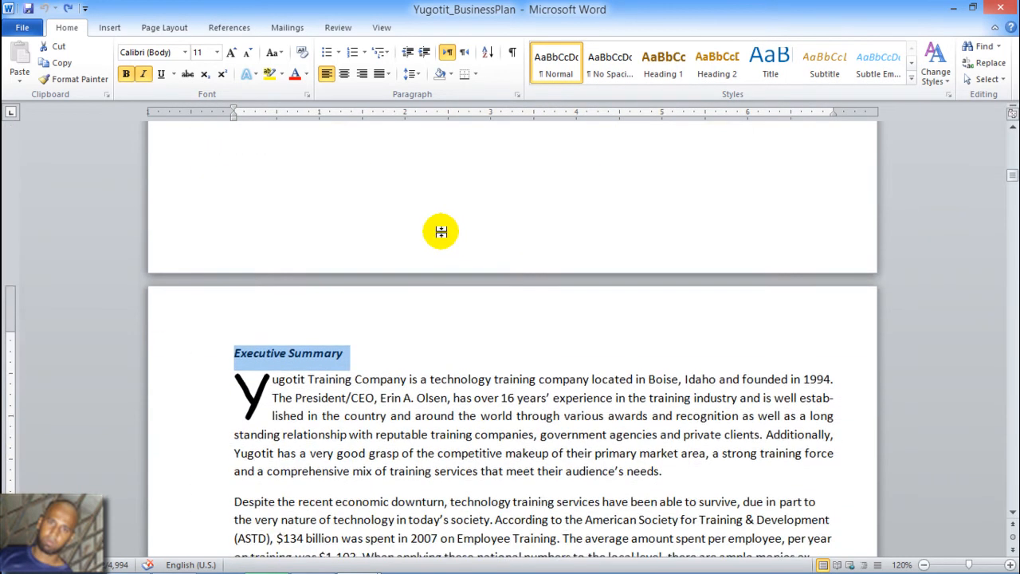
Copy the "Executive Summary" heading's formatting with Format Painter, keeping it active for several targets
{"action": "scroll", "coordinate": [444, 238], "scroll_direction": "down", "scroll_amount": 13}
{"action": "scroll", "coordinate": [440, 228], "scroll_direction": "up", "scroll_amount": 13}
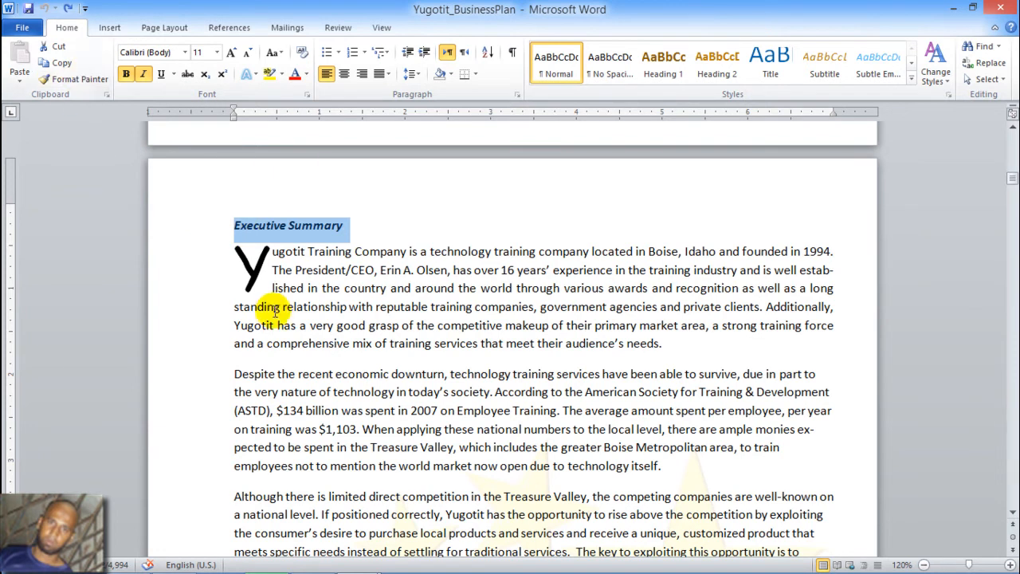
{"action": "left_click", "coordinate": [88, 80]}
{"action": "scroll", "coordinate": [235, 349], "scroll_direction": "down", "scroll_amount": 2}
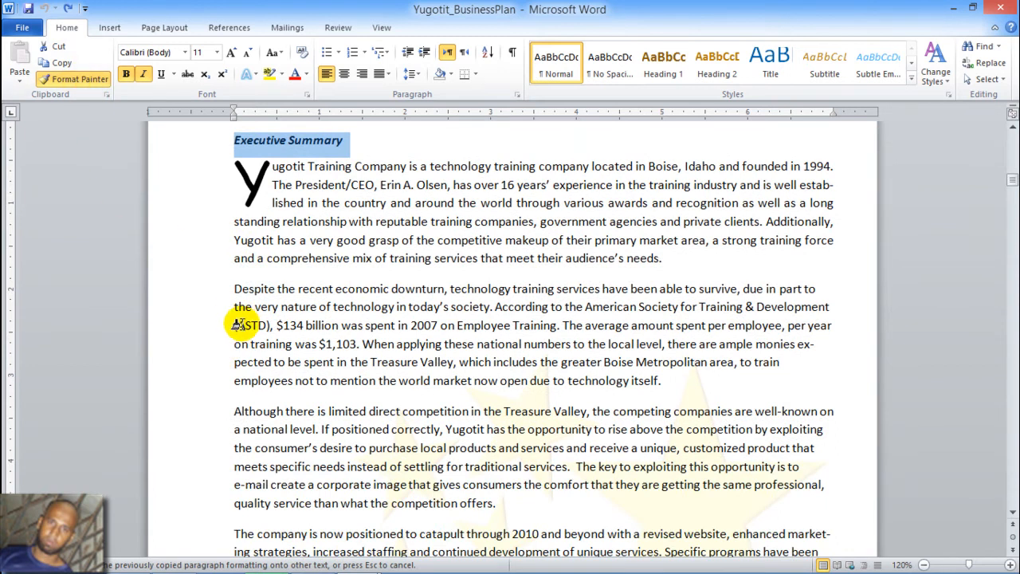
{"action": "left_click", "coordinate": [73, 79]}
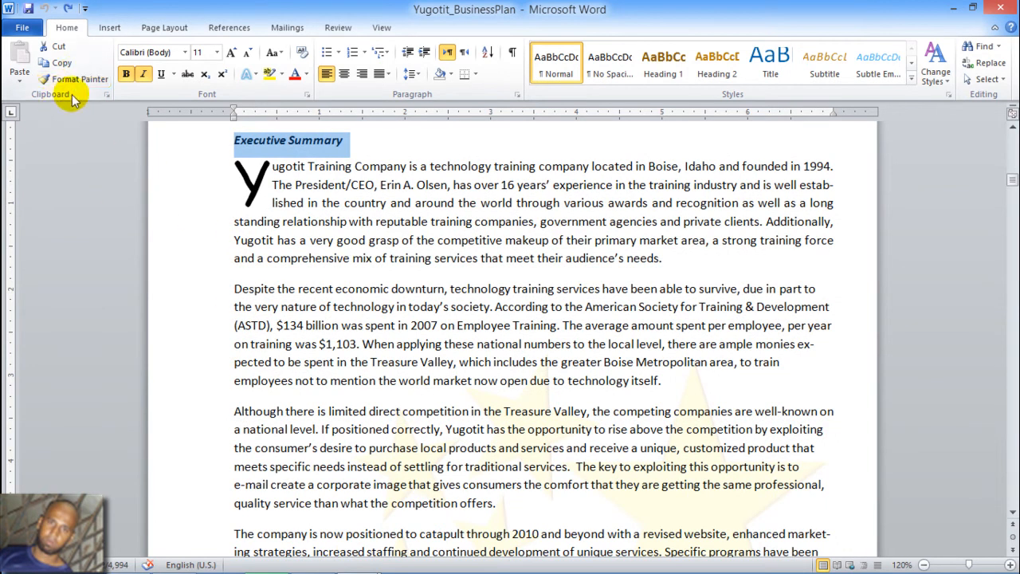
{"action": "left_click", "coordinate": [72, 79]}
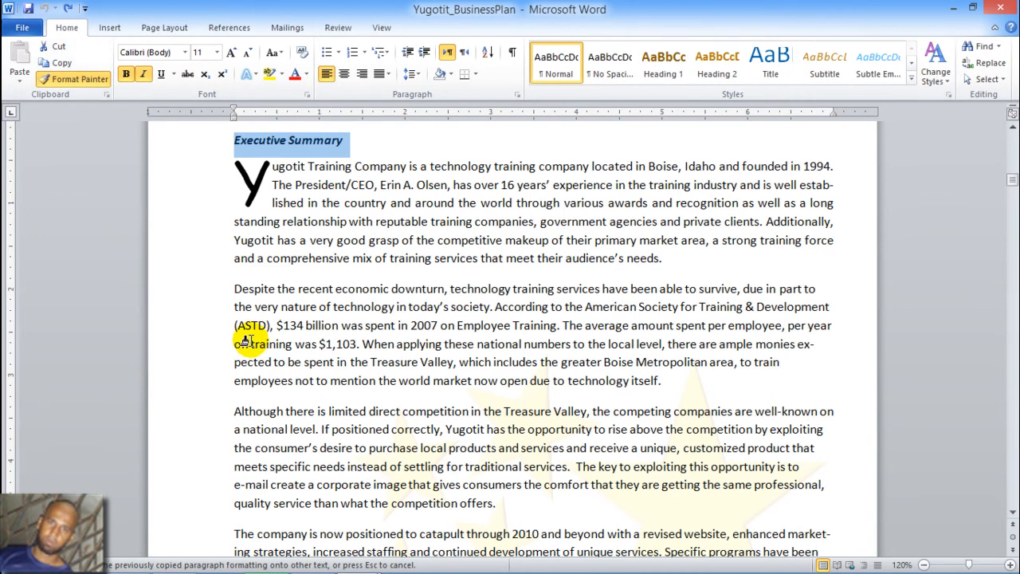
Apply the copied paragraph formatting to the "Business Concept" heading, keeping Format Painter active
{"action": "scroll", "coordinate": [234, 351], "scroll_direction": "down", "scroll_amount": 4}
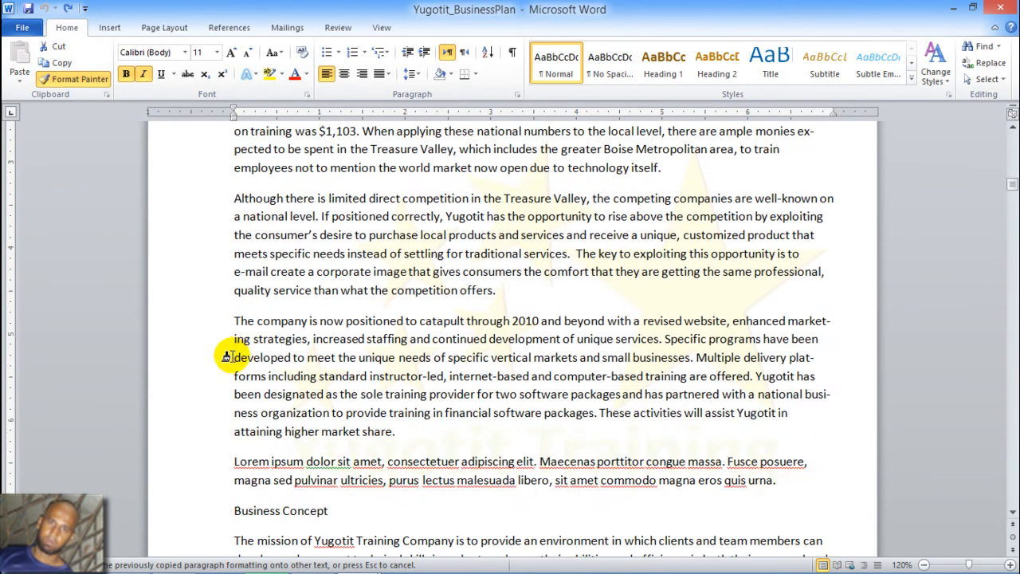
{"action": "scroll", "coordinate": [227, 356], "scroll_direction": "down", "scroll_amount": 3}
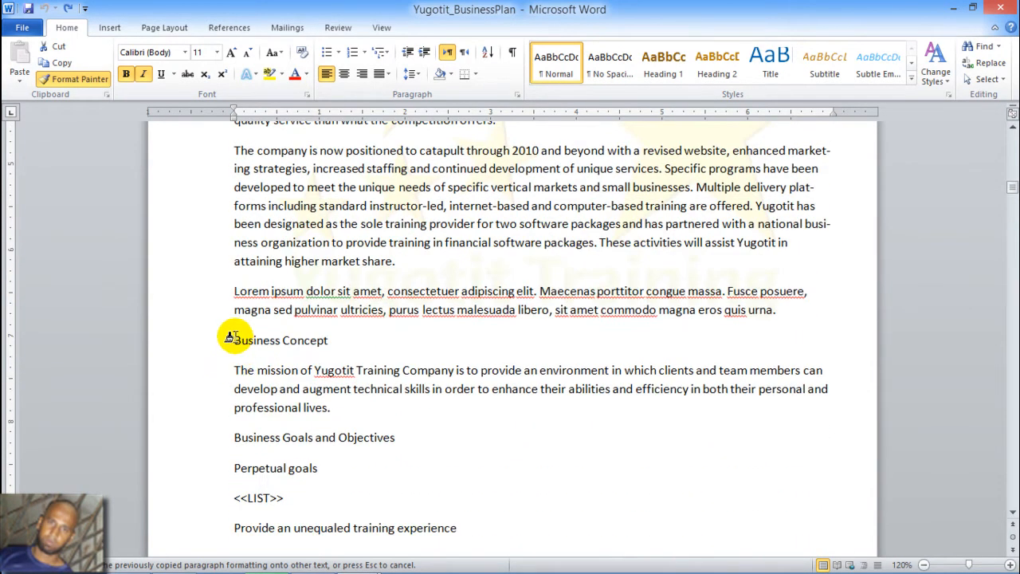
{"action": "left_click", "coordinate": [234, 339]}
{"action": "scroll", "coordinate": [236, 338], "scroll_direction": "down", "scroll_amount": 4}
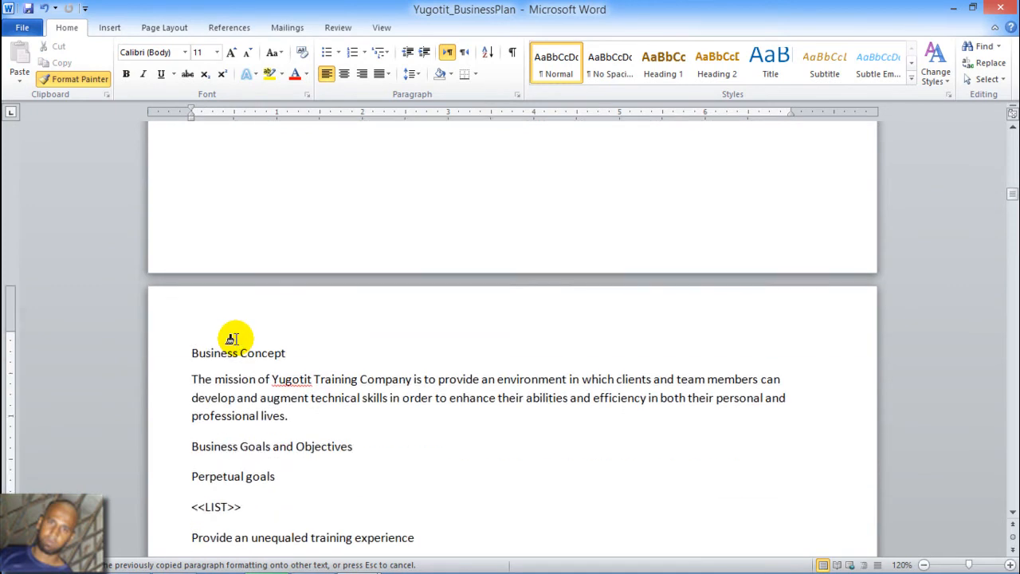
{"action": "scroll", "coordinate": [231, 337], "scroll_direction": "down", "scroll_amount": 2}
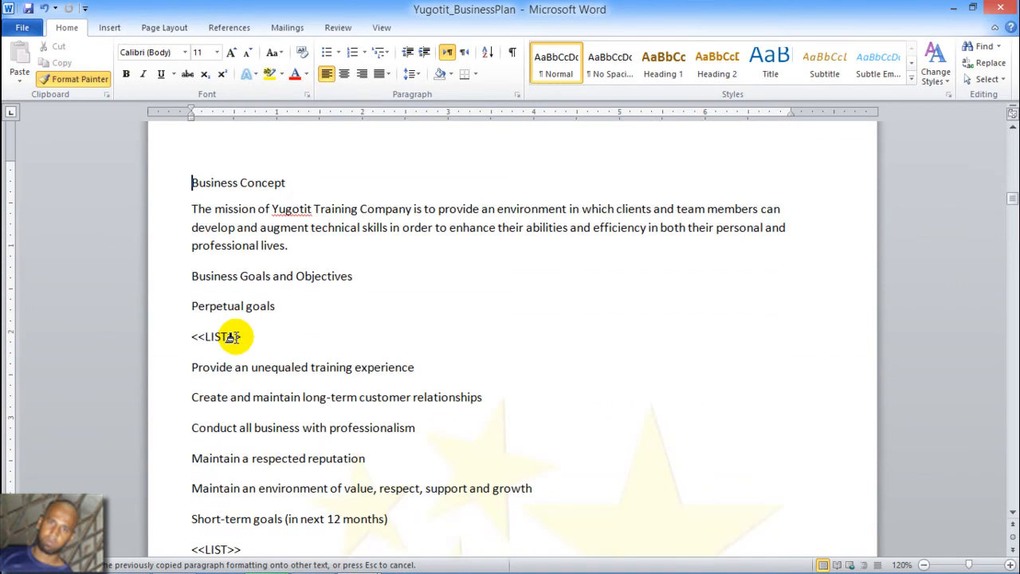
Apply the copied paragraph formatting to the "Perpetual goals" and "Short-term goals (in next 12 months)" headings and turn off Format Painter
{"action": "left_click", "coordinate": [190, 309]}
{"action": "scroll", "coordinate": [189, 309], "scroll_direction": "down", "scroll_amount": 5}
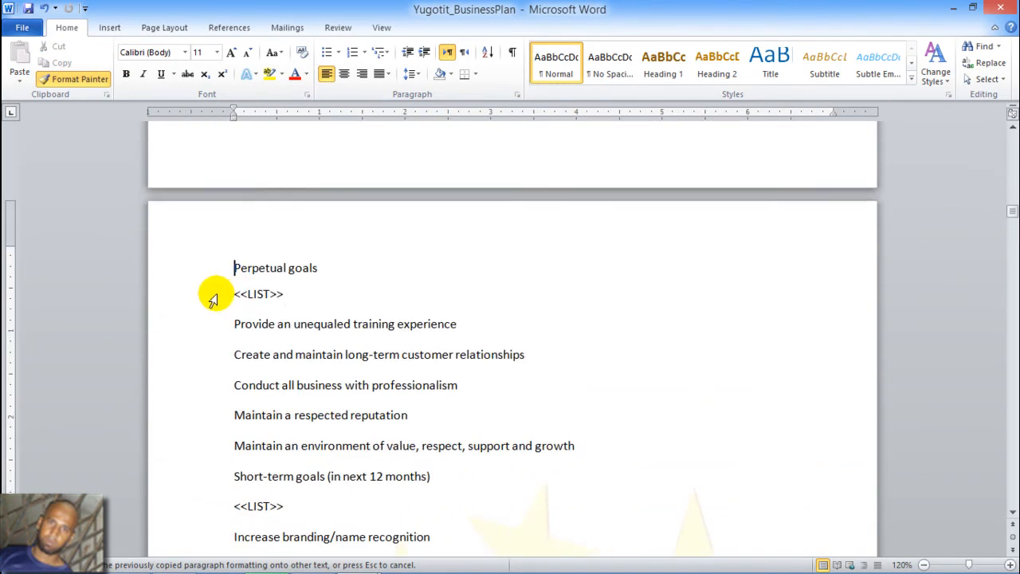
{"action": "scroll", "coordinate": [240, 311], "scroll_direction": "down", "scroll_amount": 3}
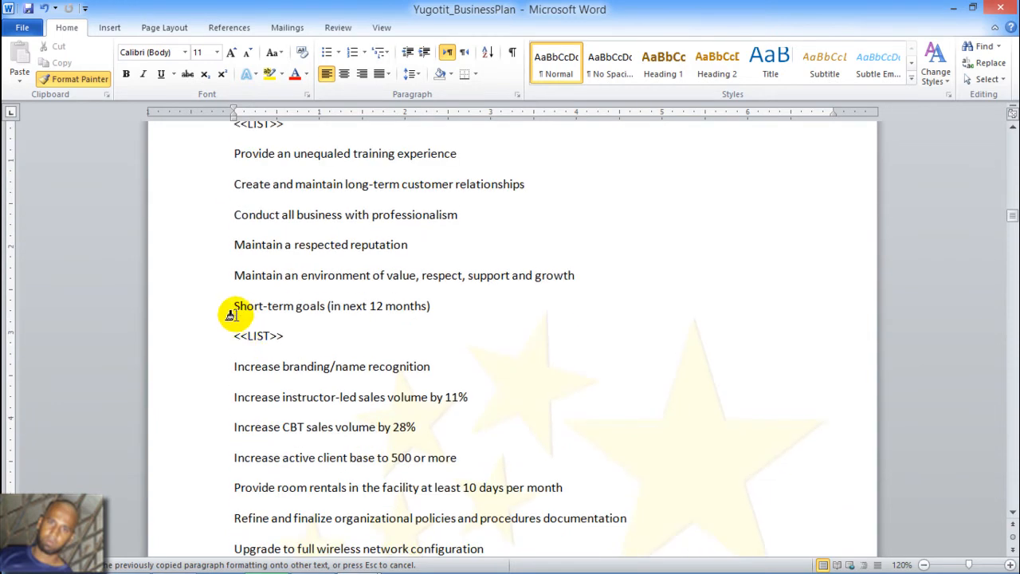
{"action": "left_click", "coordinate": [231, 309]}
{"action": "scroll", "coordinate": [242, 317], "scroll_direction": "down", "scroll_amount": 8}
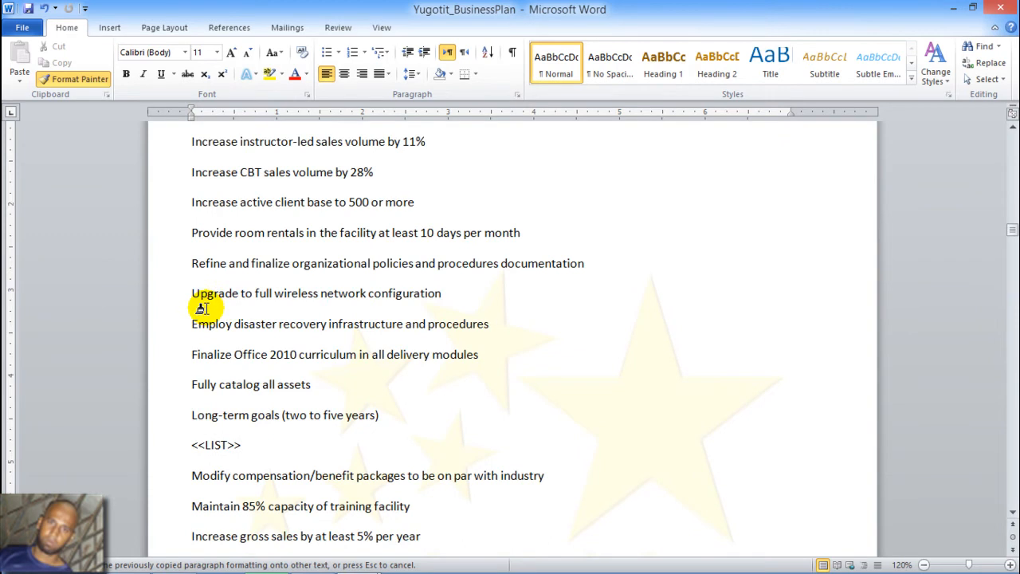
{"action": "left_click", "coordinate": [57, 83]}
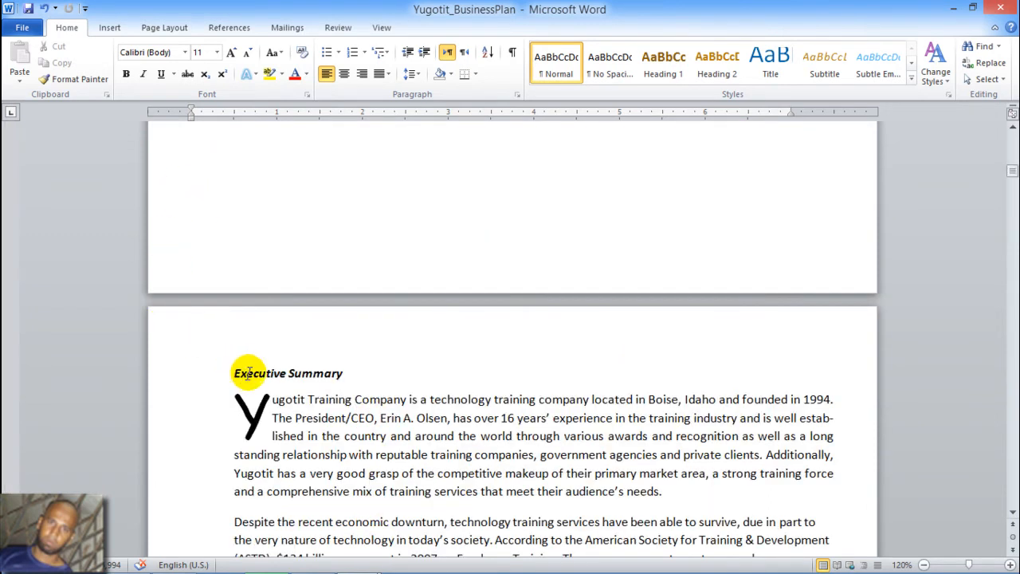
Clear the "Executive Summary" heading's formatting and restore its bold and italic
{"action": "triple_click", "coordinate": [248, 373]}
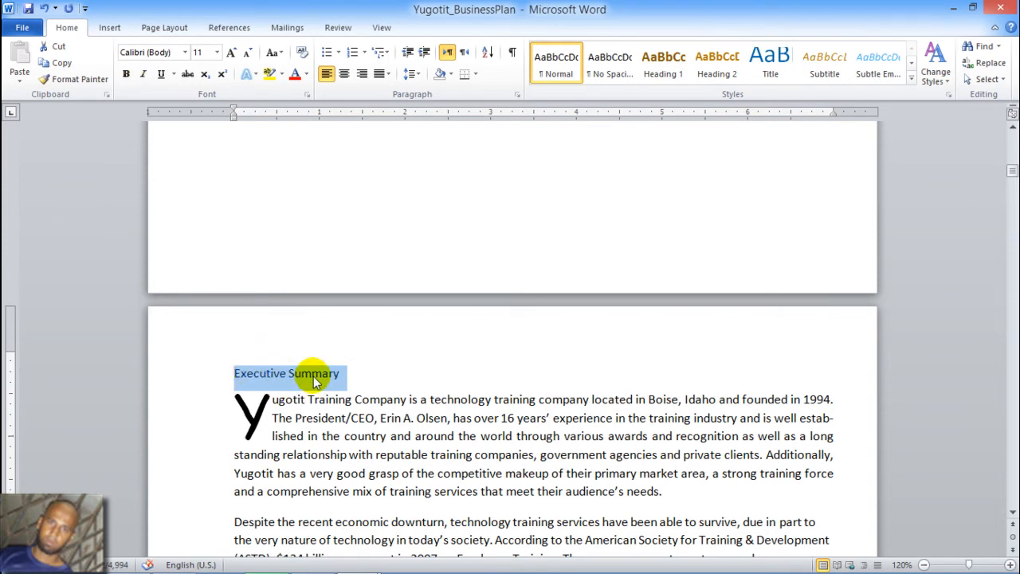
{"action": "key", "text": "ctrl+b"}
{"action": "key", "text": "ctrl+i"}
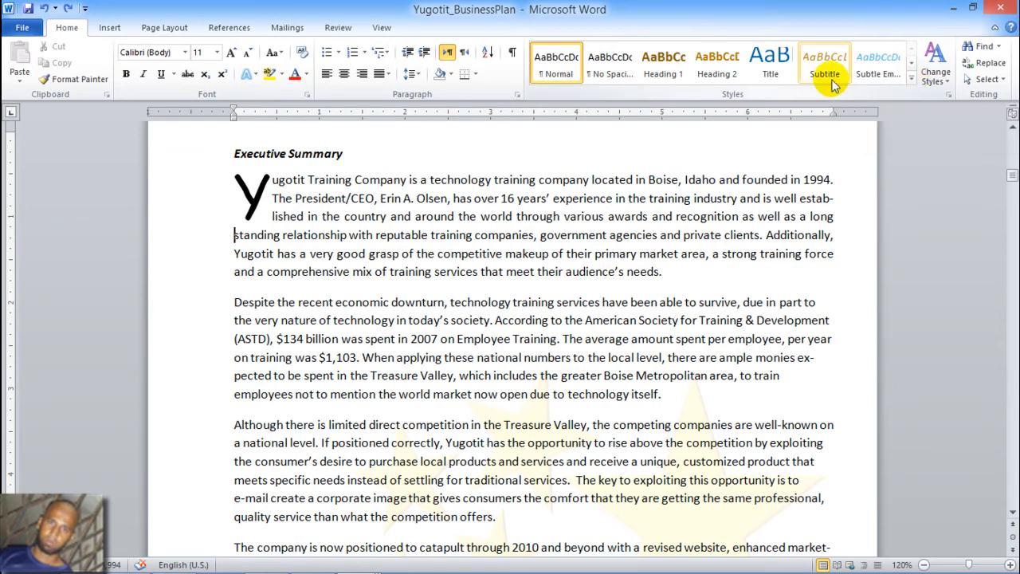
Try the Quote, Intense Quote, Subtle Reference and Intense Reference quick styles on the first Executive Summary paragraph, ending with Quote
{"action": "left_click", "coordinate": [911, 81]}
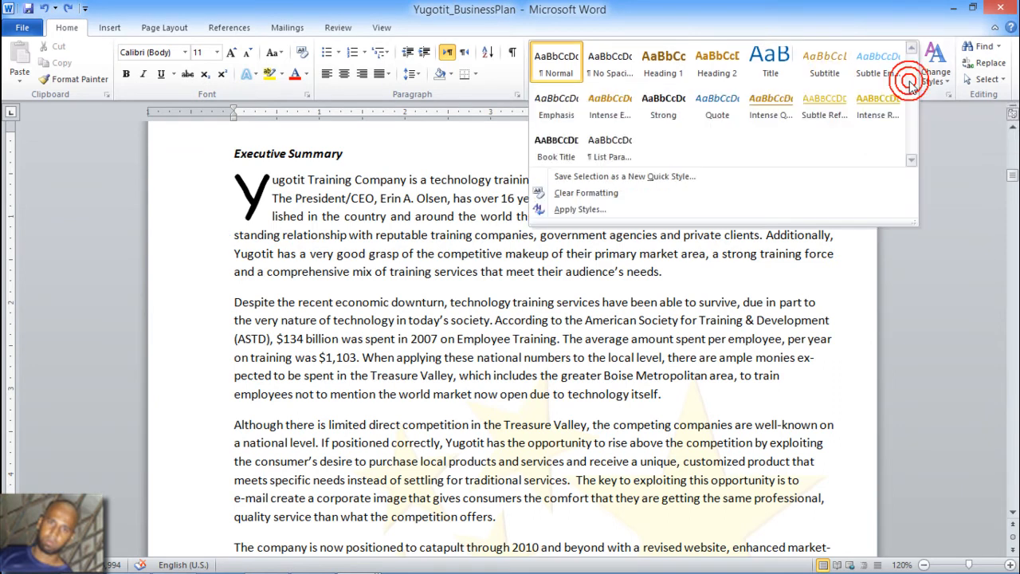
{"action": "left_click", "coordinate": [722, 102]}
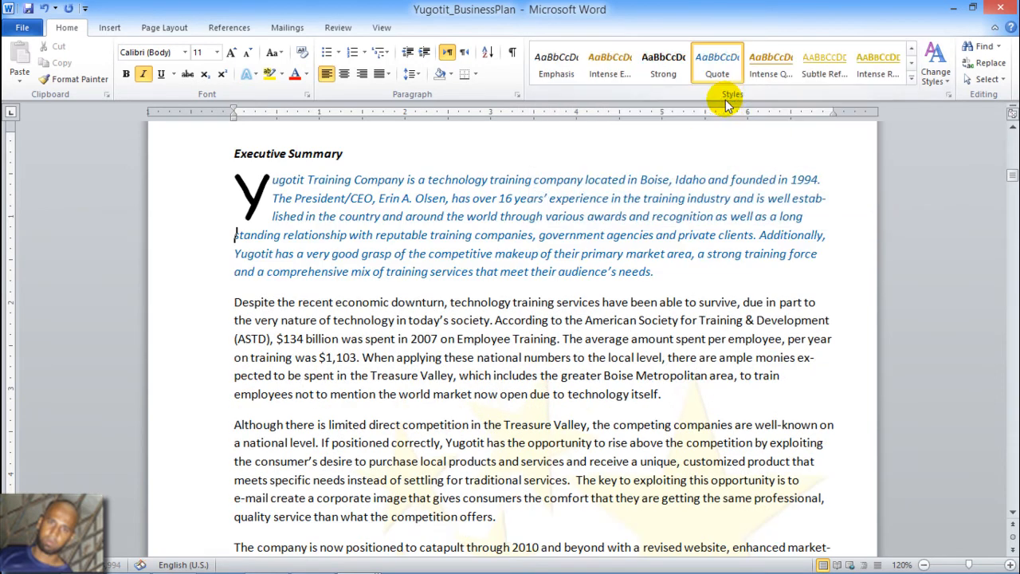
{"action": "left_click", "coordinate": [767, 65]}
{"action": "left_click", "coordinate": [823, 69]}
{"action": "left_click", "coordinate": [866, 64]}
{"action": "left_click", "coordinate": [720, 63]}
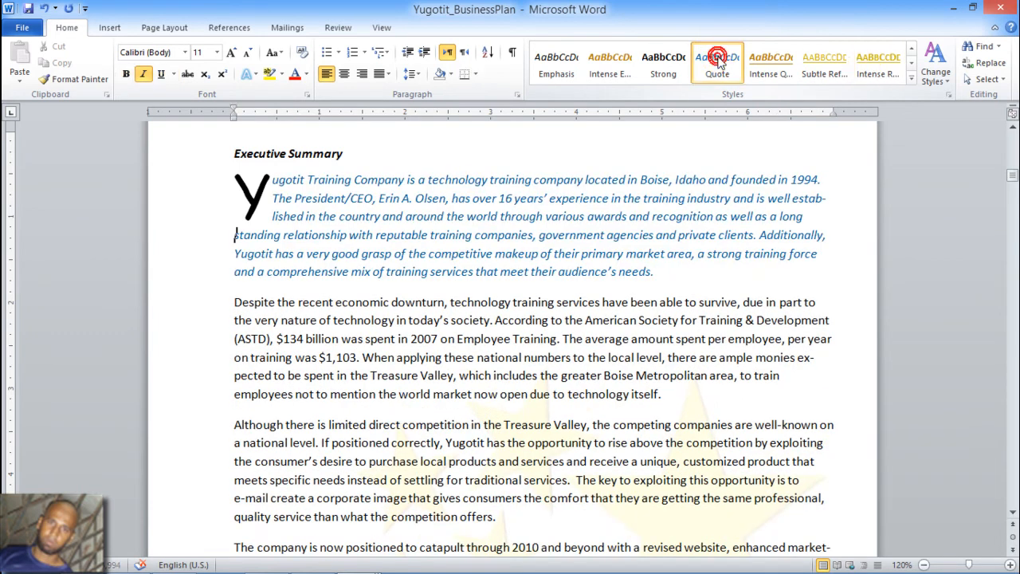
Clear the formatting of the first Executive Summary paragraph with the quick styles' Clear Formatting option
{"action": "left_click", "coordinate": [924, 136]}
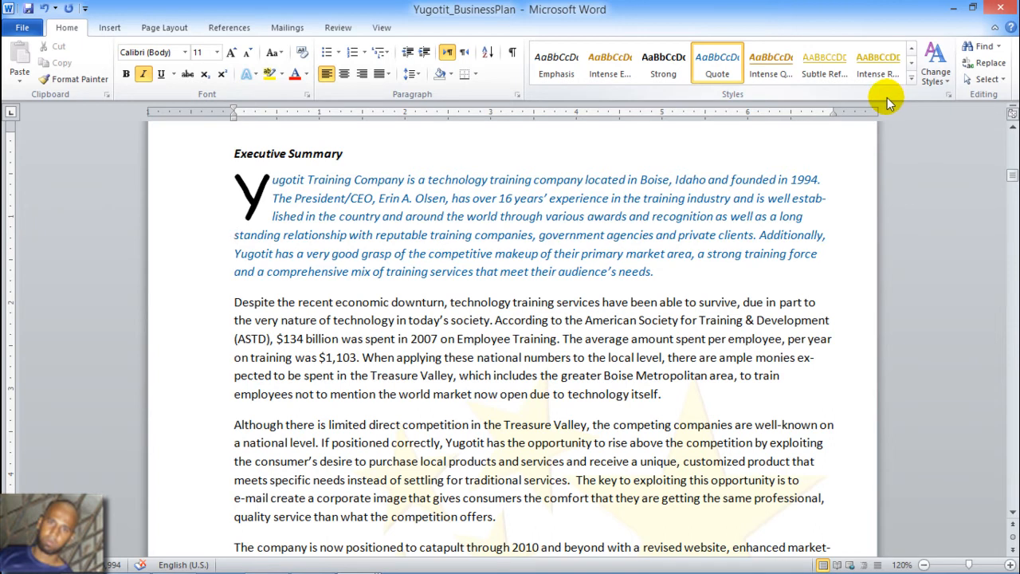
{"action": "left_click", "coordinate": [910, 79]}
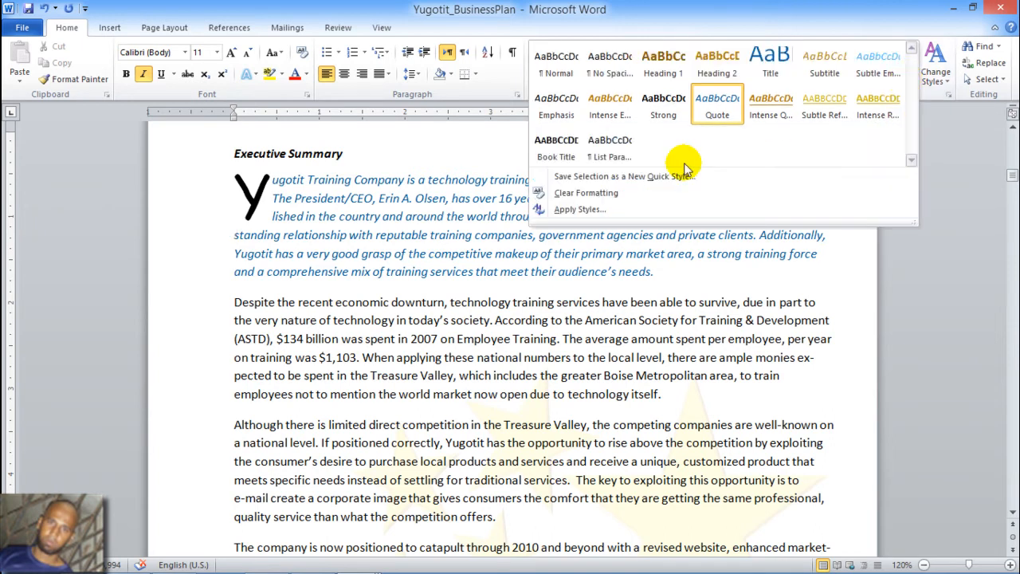
{"action": "left_click", "coordinate": [600, 193]}
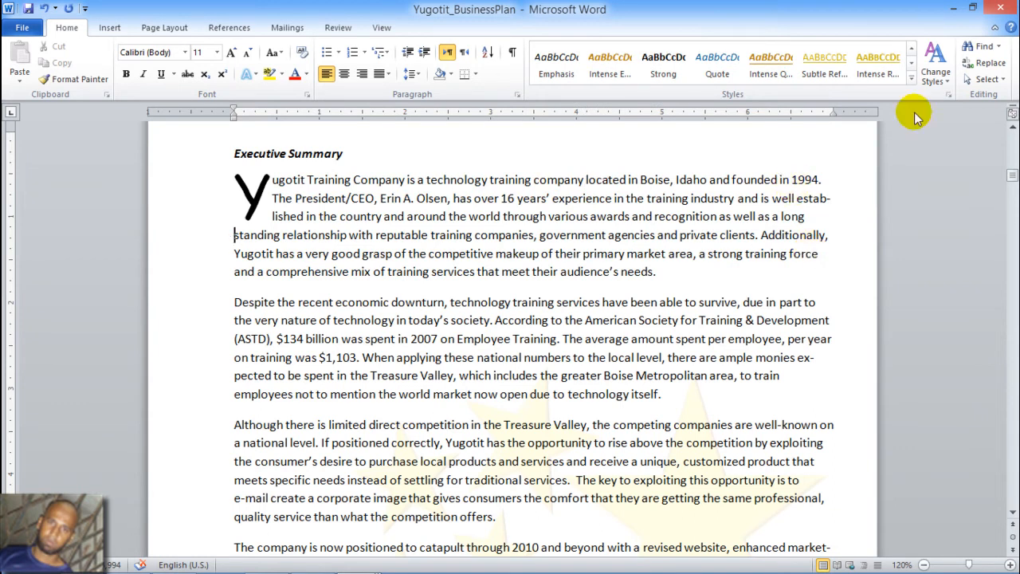
Change the document's style colors to the built-in Black Tie scheme
{"action": "left_click", "coordinate": [950, 82]}
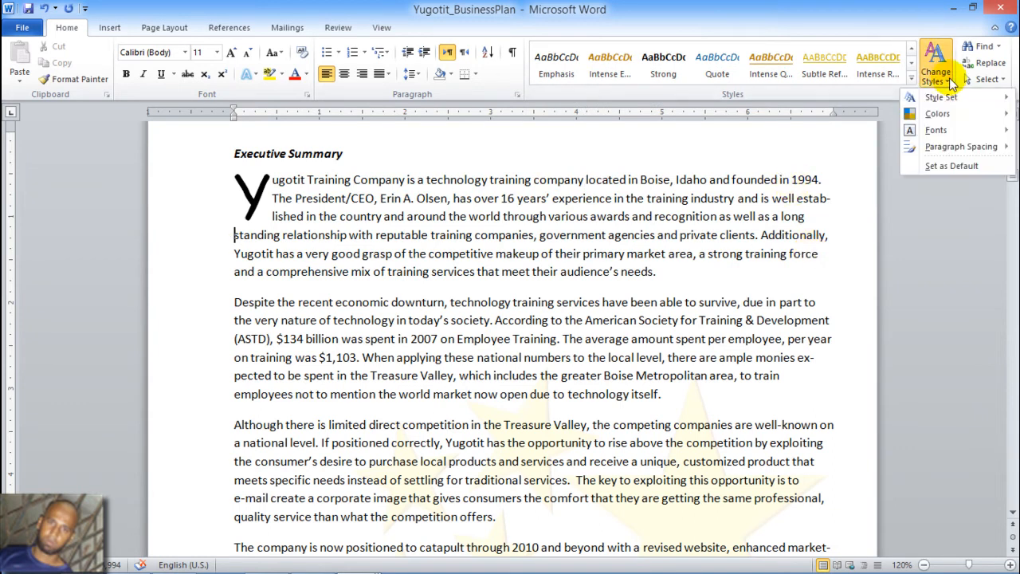
{"action": "mouse_move", "coordinate": [945, 97]}
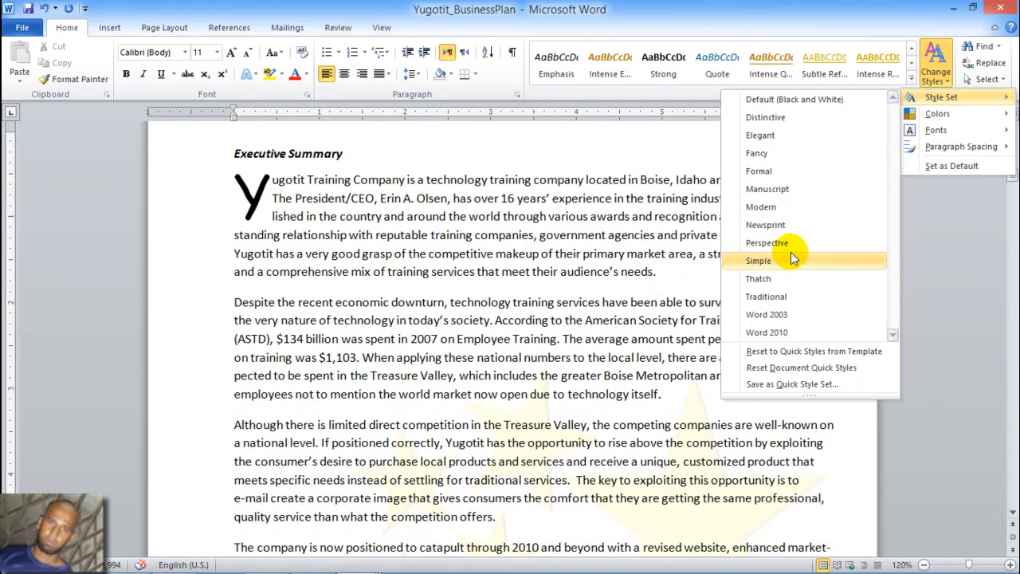
{"action": "mouse_move", "coordinate": [940, 121]}
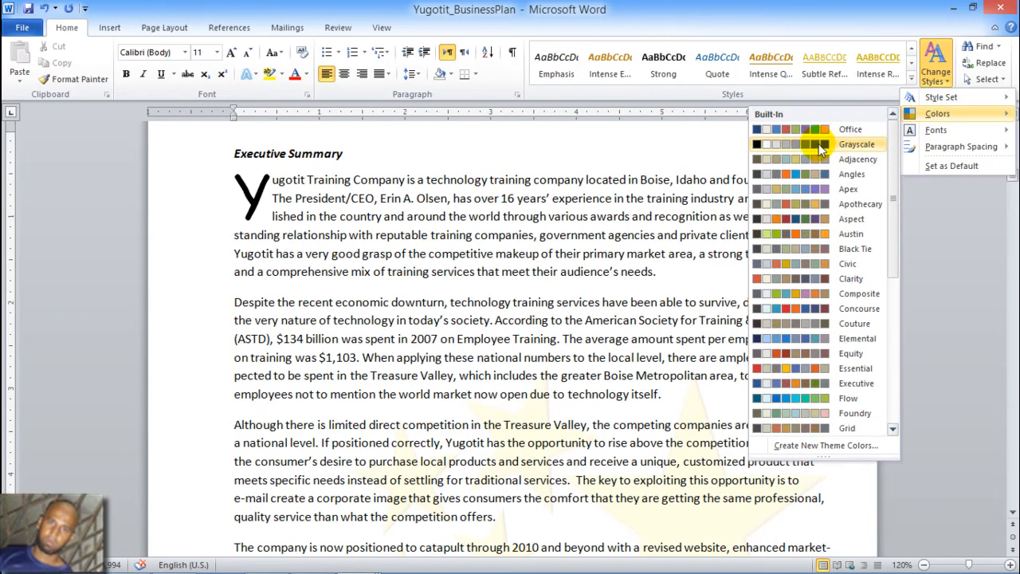
{"action": "left_click", "coordinate": [800, 249]}
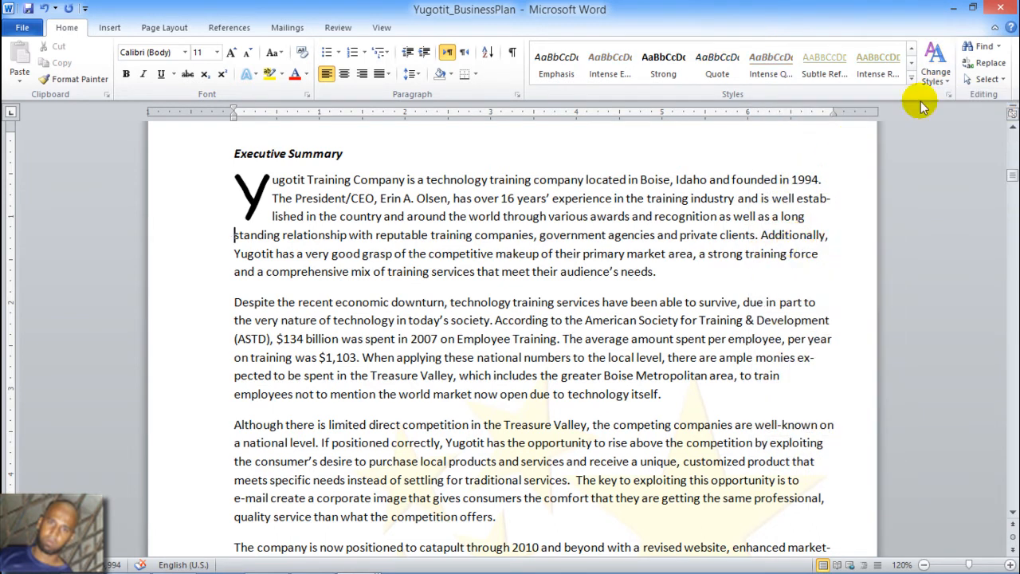
{"action": "left_click", "coordinate": [938, 78]}
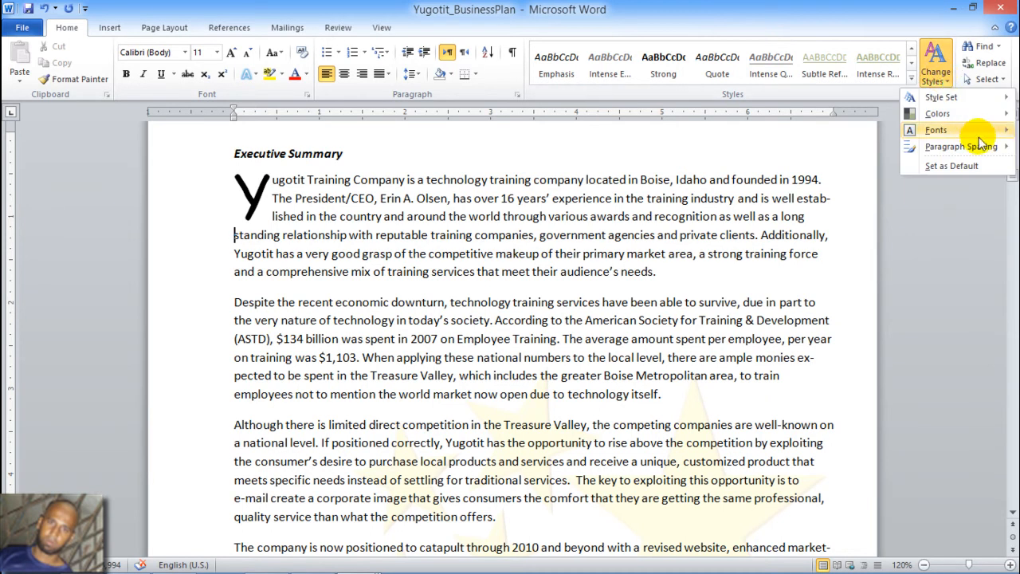
{"action": "mouse_move", "coordinate": [981, 142]}
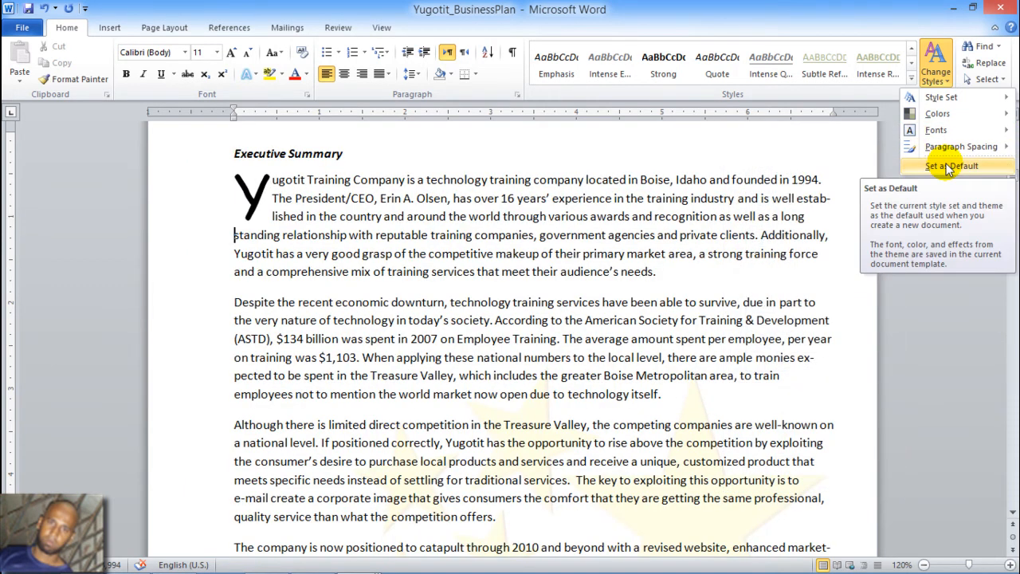
{"action": "mouse_move", "coordinate": [931, 136]}
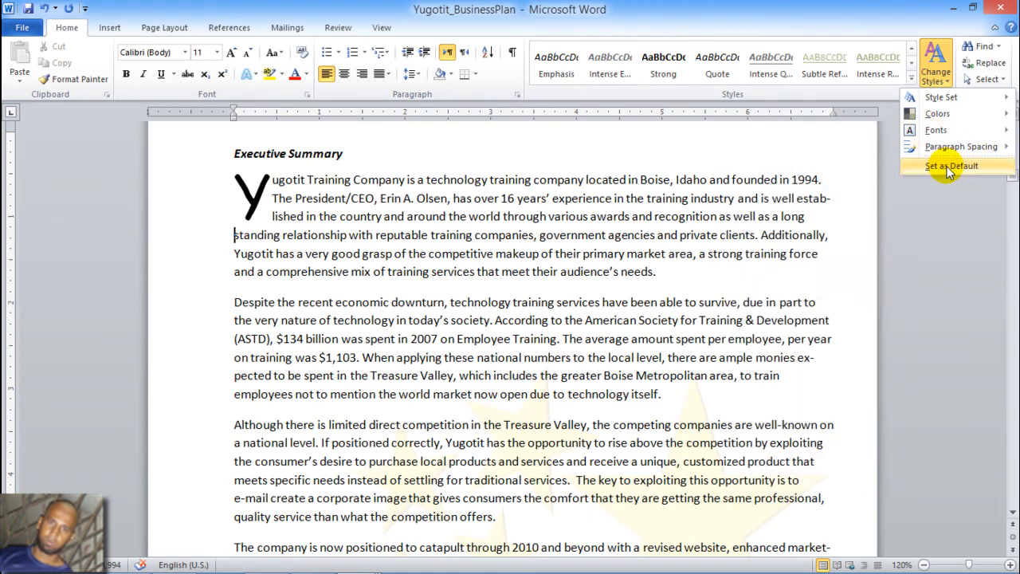
Open the Apply Styles pane from the quick styles
{"action": "left_click", "coordinate": [912, 81]}
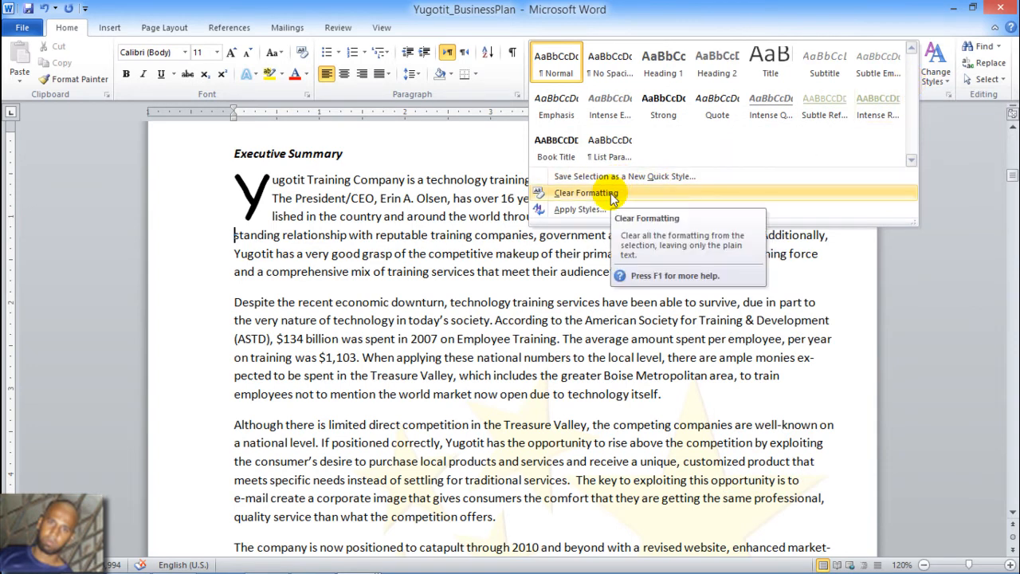
{"action": "left_click", "coordinate": [579, 210]}
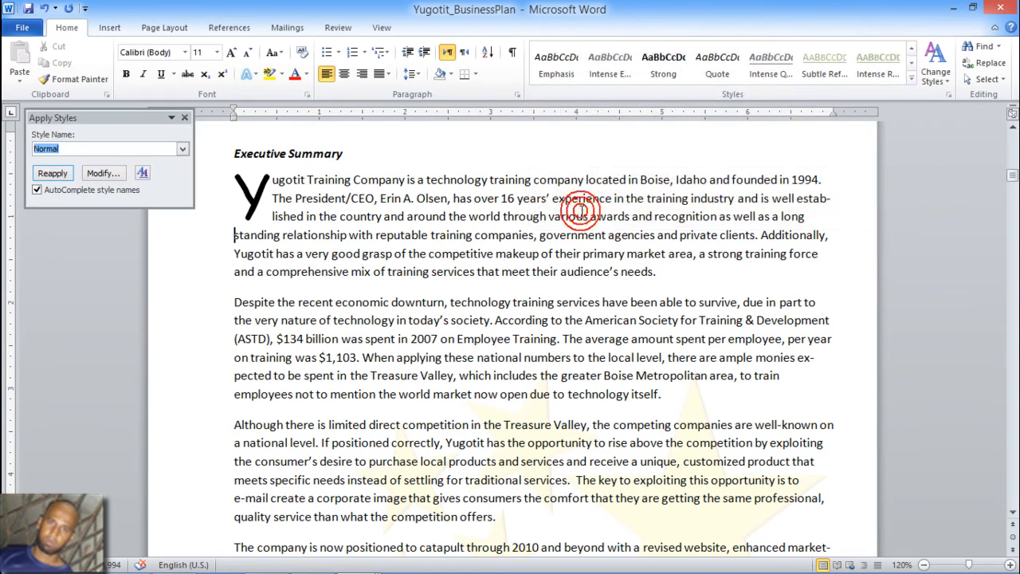
Apply the Title style to the first Executive Summary paragraph and undo it
{"action": "left_click", "coordinate": [182, 149]}
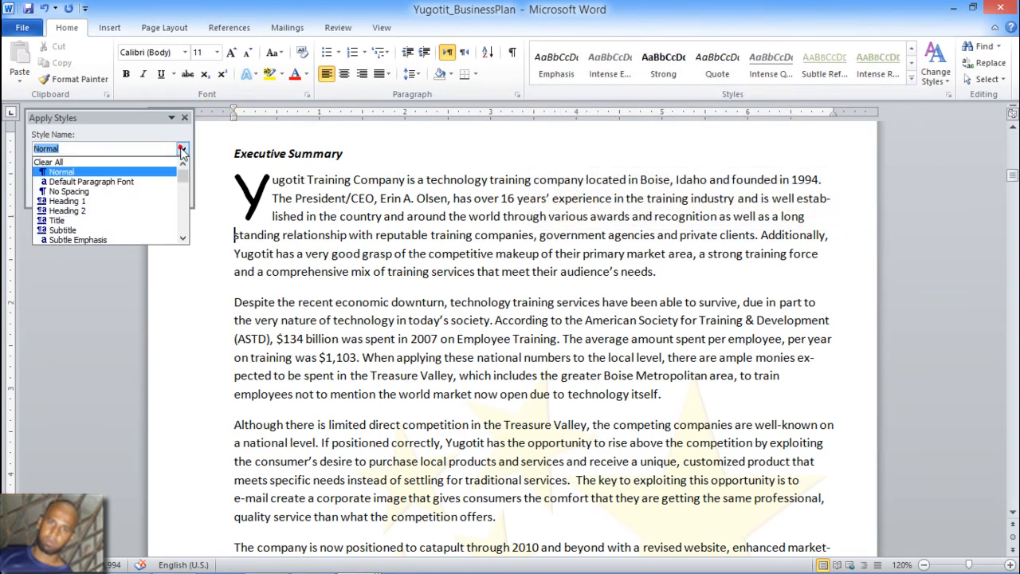
{"action": "left_click", "coordinate": [132, 221]}
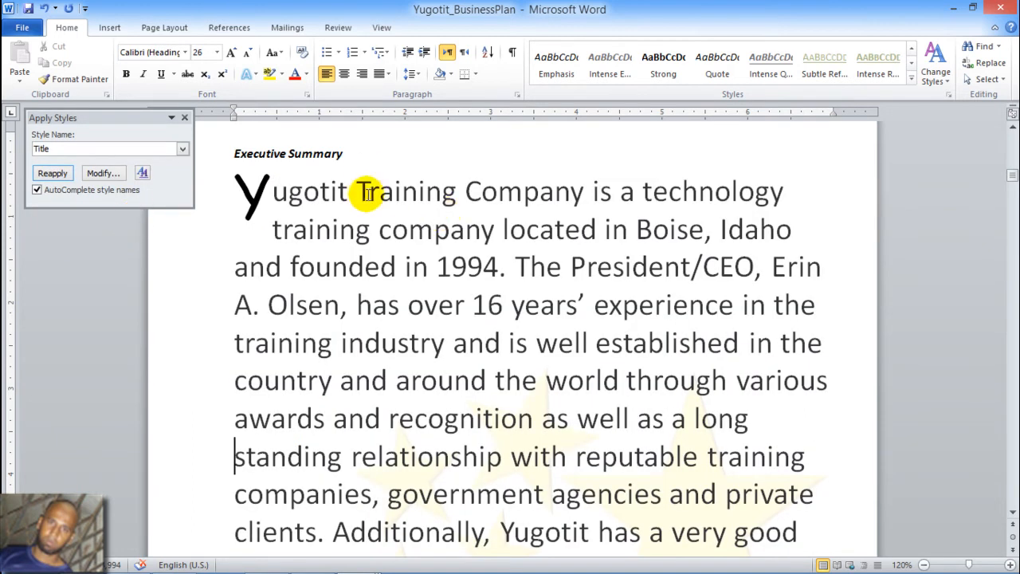
{"action": "key", "text": "ctrl+z"}
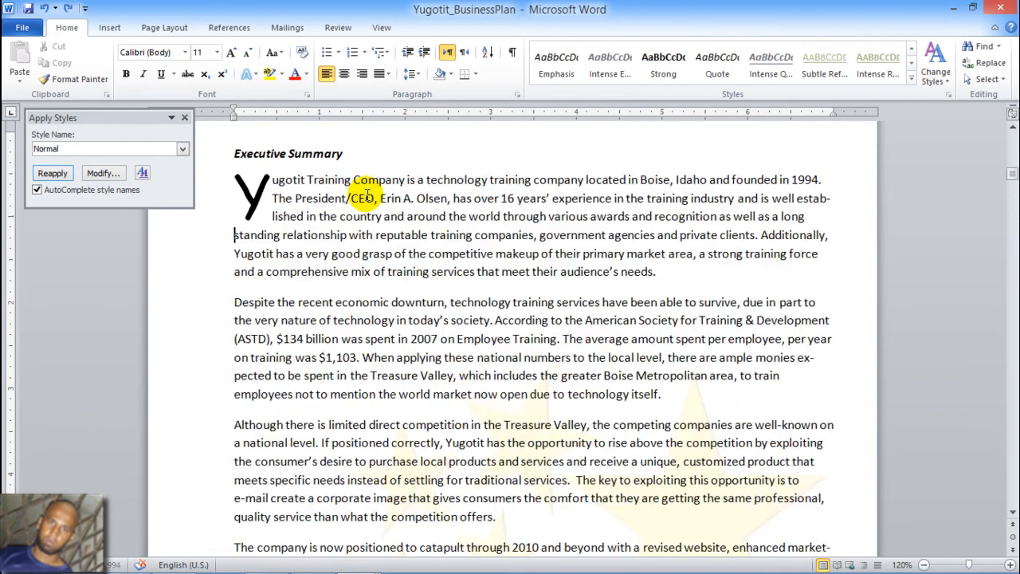
Apply the Title style to the "Executive Summary" heading
{"action": "double_click", "coordinate": [307, 156]}
{"action": "triple_click", "coordinate": [308, 156]}
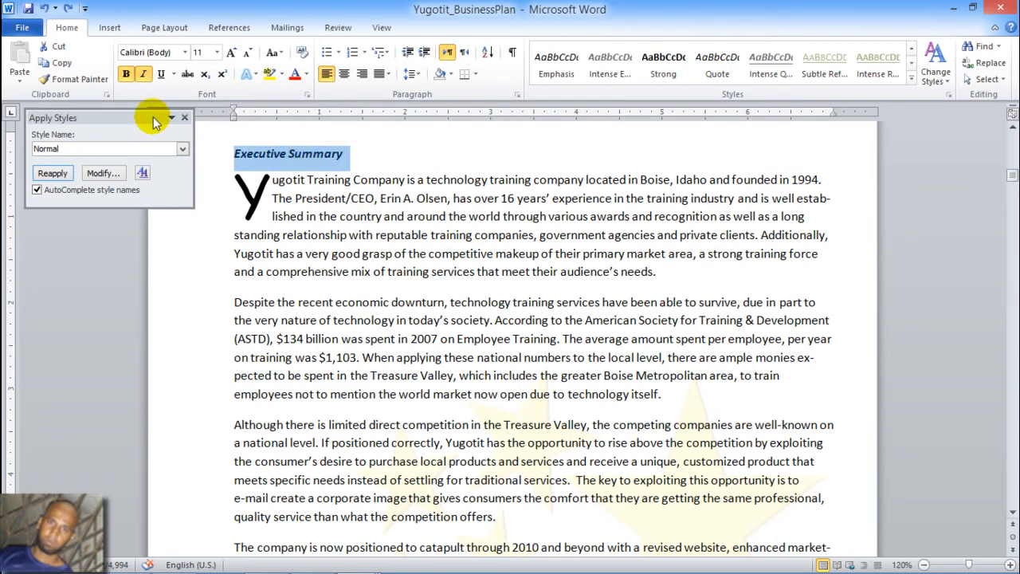
{"action": "left_click", "coordinate": [182, 151]}
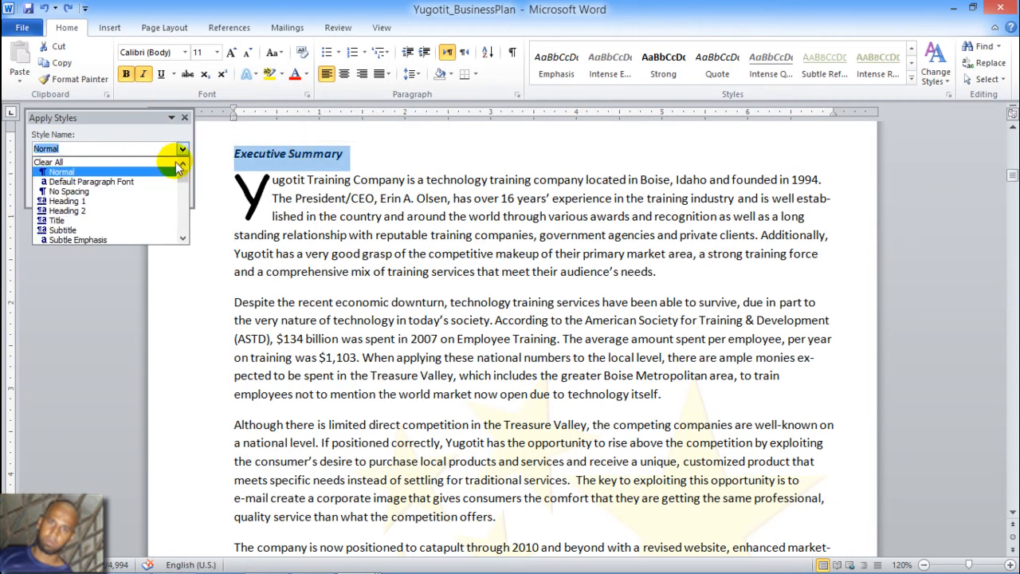
{"action": "left_click", "coordinate": [136, 220]}
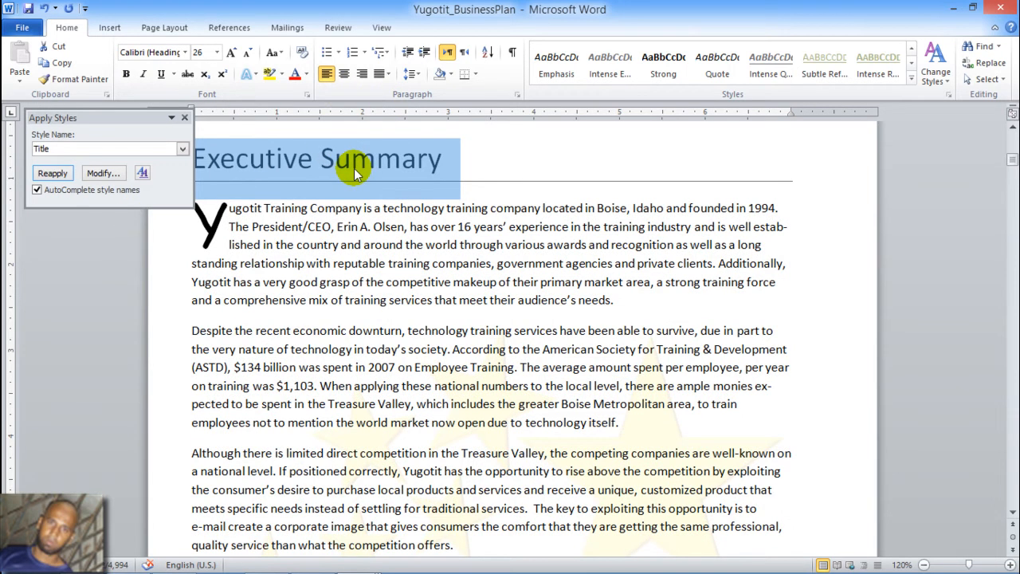
Using the full Styles list, try Emphasis and Intense Emphasis on the "Executive Summary" heading, finish with Strong and Quote, and close Apply Styles
{"action": "left_click", "coordinate": [142, 173]}
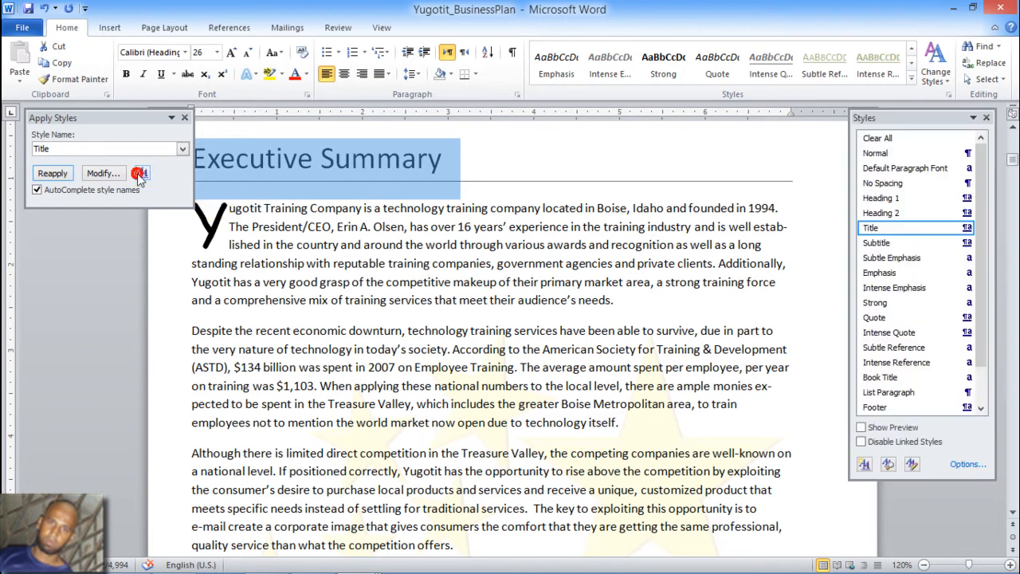
{"action": "left_click", "coordinate": [915, 274]}
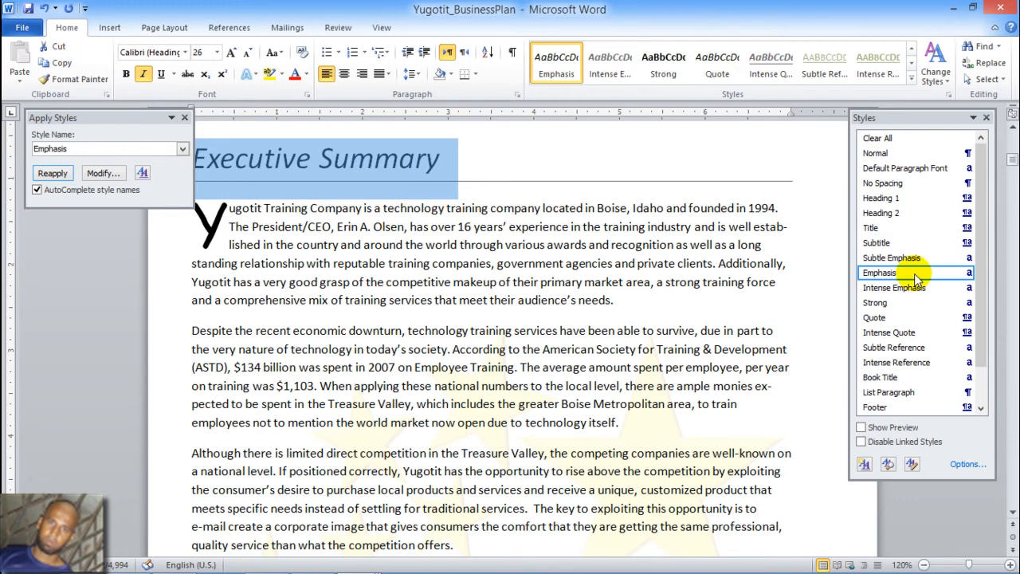
{"action": "left_click", "coordinate": [913, 293]}
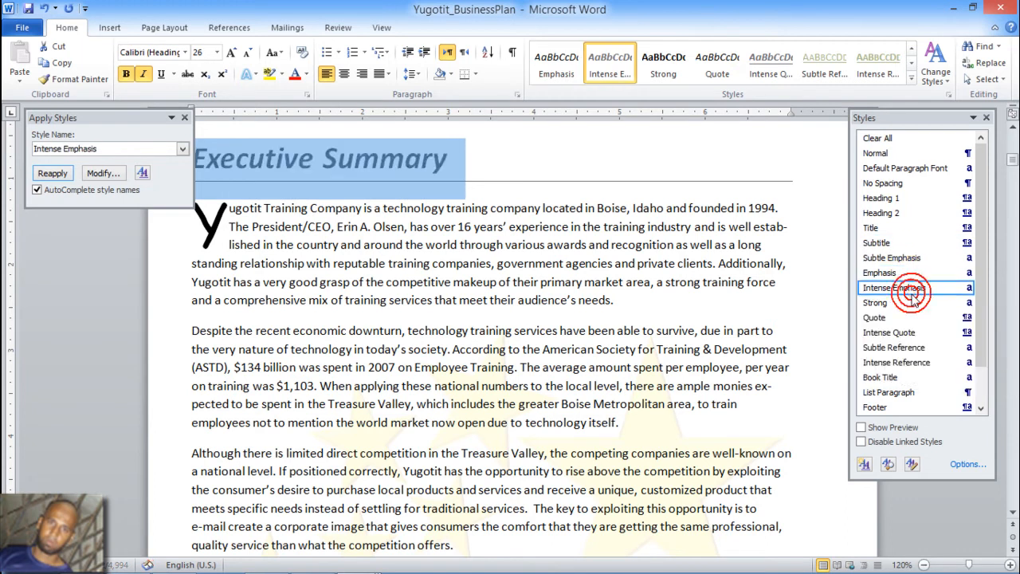
{"action": "left_click", "coordinate": [908, 304]}
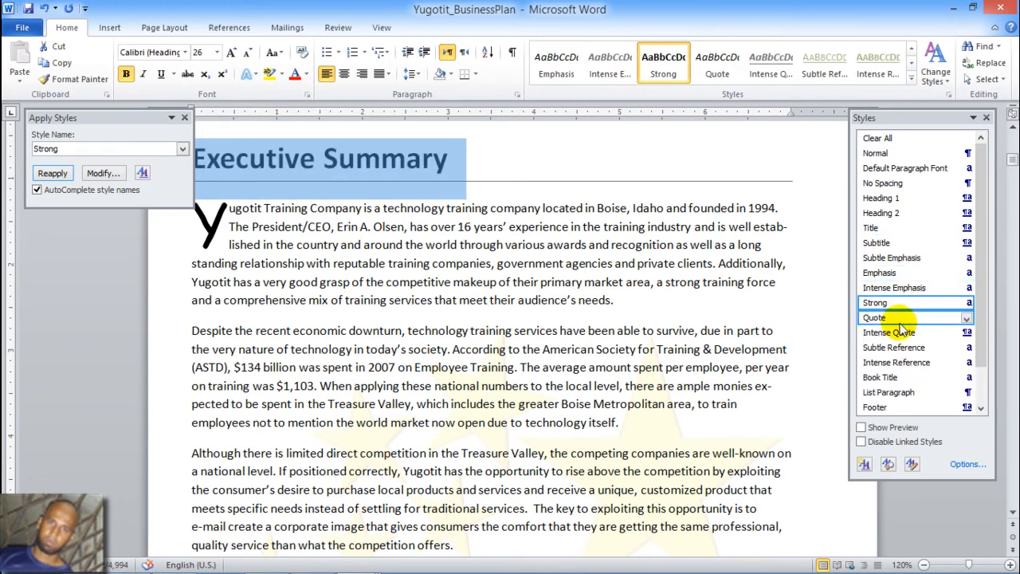
{"action": "left_click", "coordinate": [900, 332]}
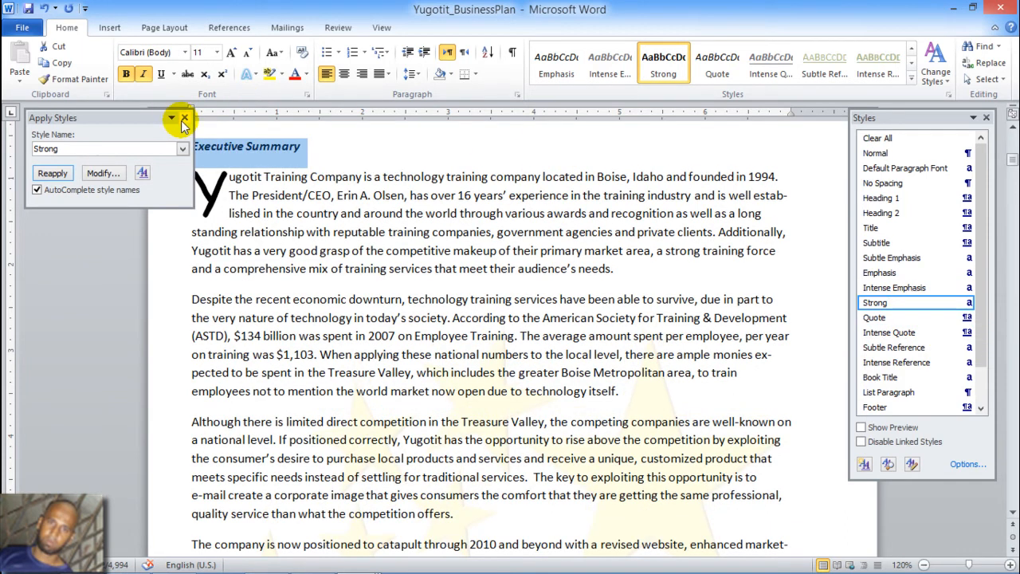
{"action": "left_click", "coordinate": [185, 118]}
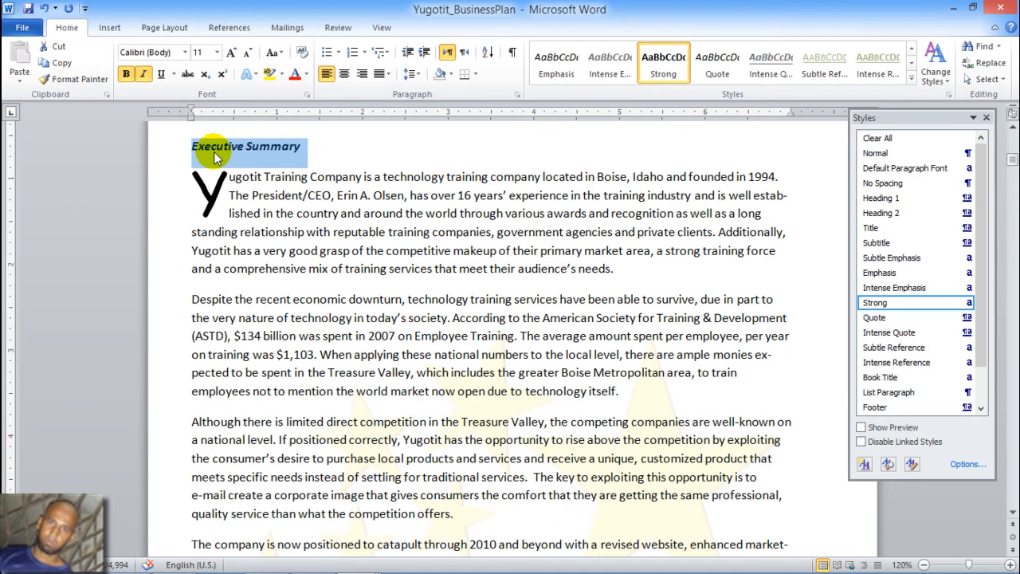
Try to select all text with formatting similar to the Strong-styled "Executive Summary" heading
{"action": "right_click", "coordinate": [214, 152]}
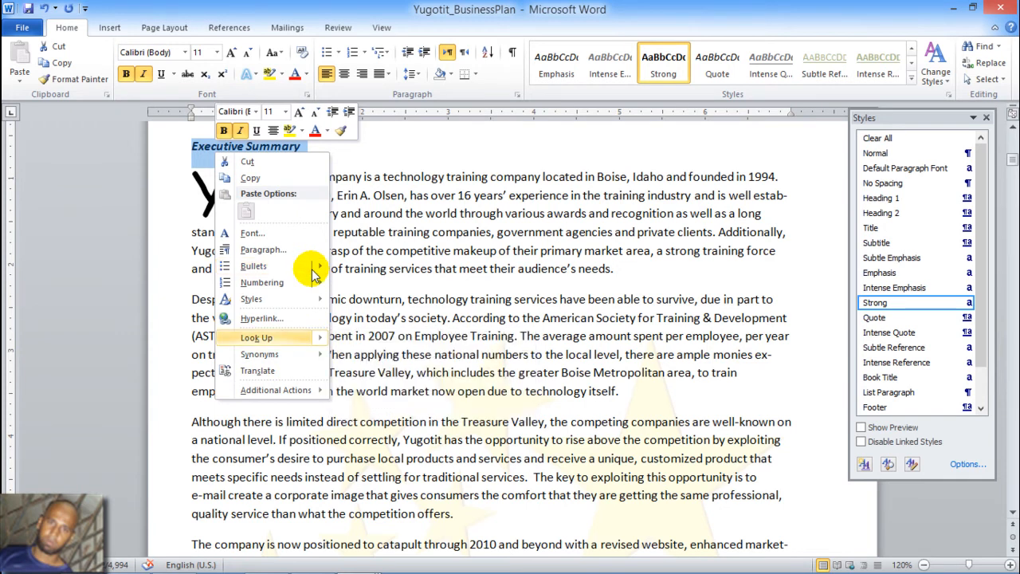
{"action": "mouse_move", "coordinate": [313, 284]}
{"action": "mouse_move", "coordinate": [311, 303]}
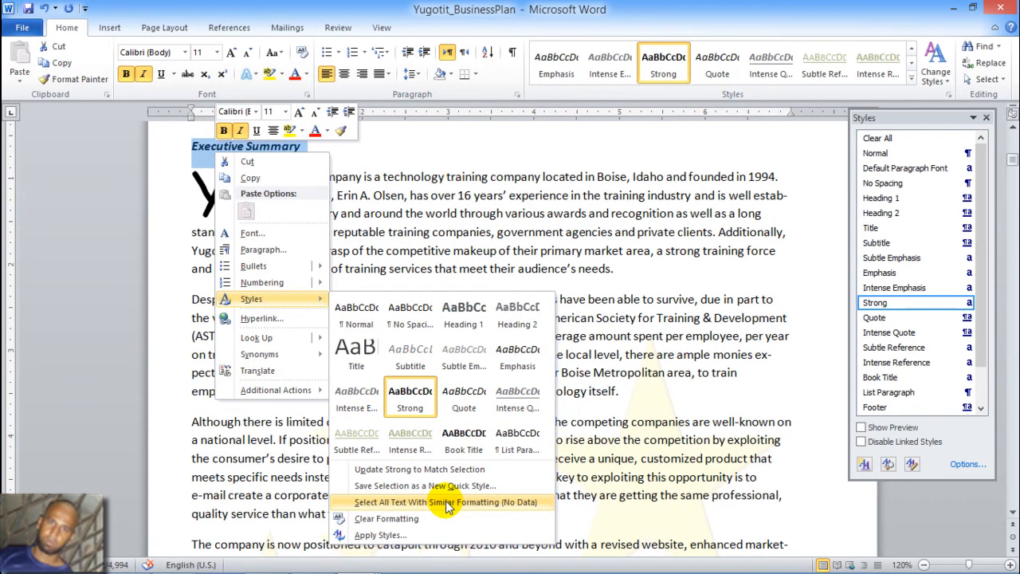
{"action": "left_click", "coordinate": [447, 503]}
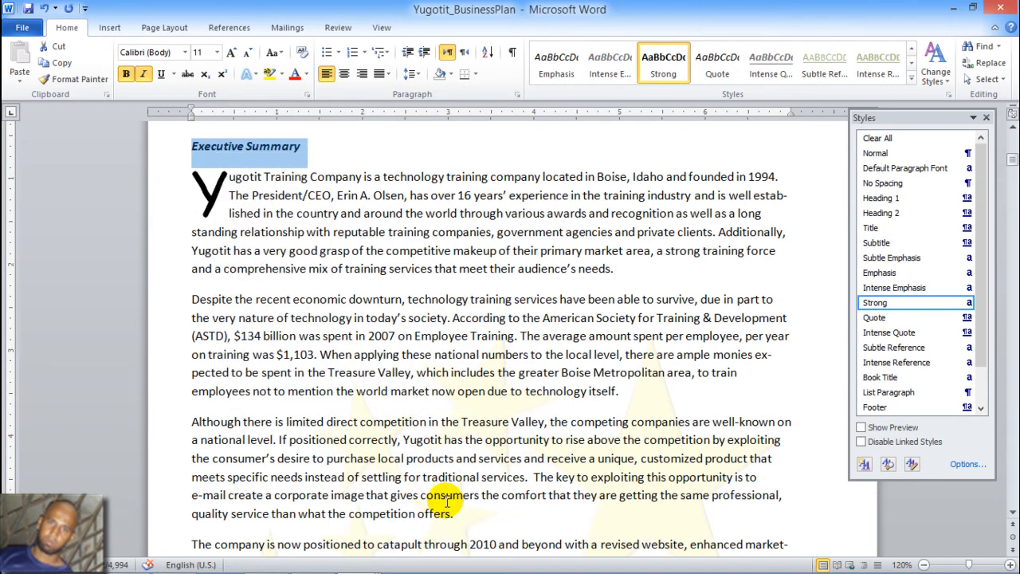
Close the Yugotit_BusinessPlan document without saving its changes
{"action": "mouse_move", "coordinate": [1012, 158]}
{"action": "left_mouse_down"}
{"action": "mouse_move", "coordinate": [1014, 195]}
{"action": "mouse_move", "coordinate": [1013, 148]}
{"action": "left_mouse_up"}
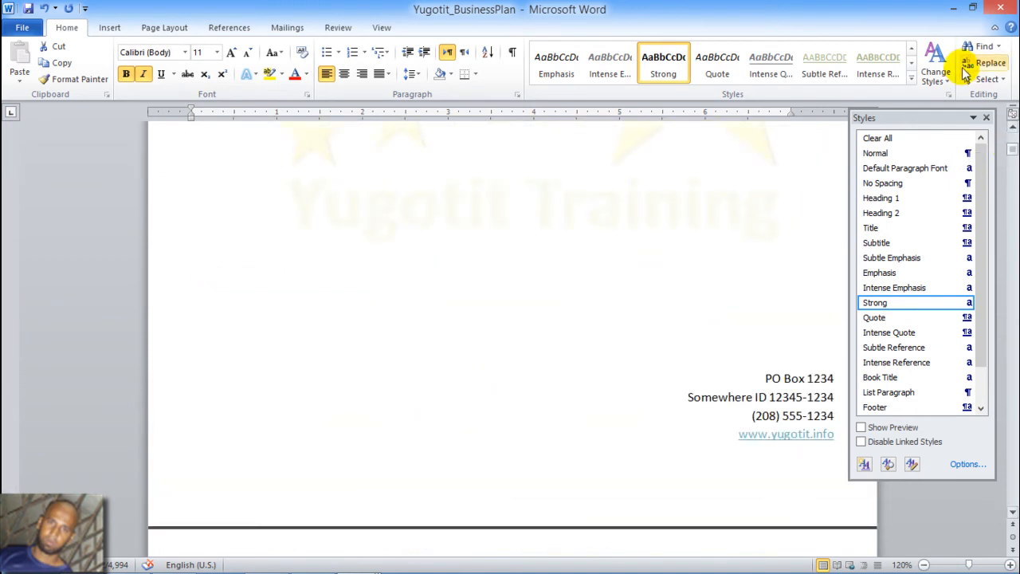
{"action": "left_click", "coordinate": [998, 8]}
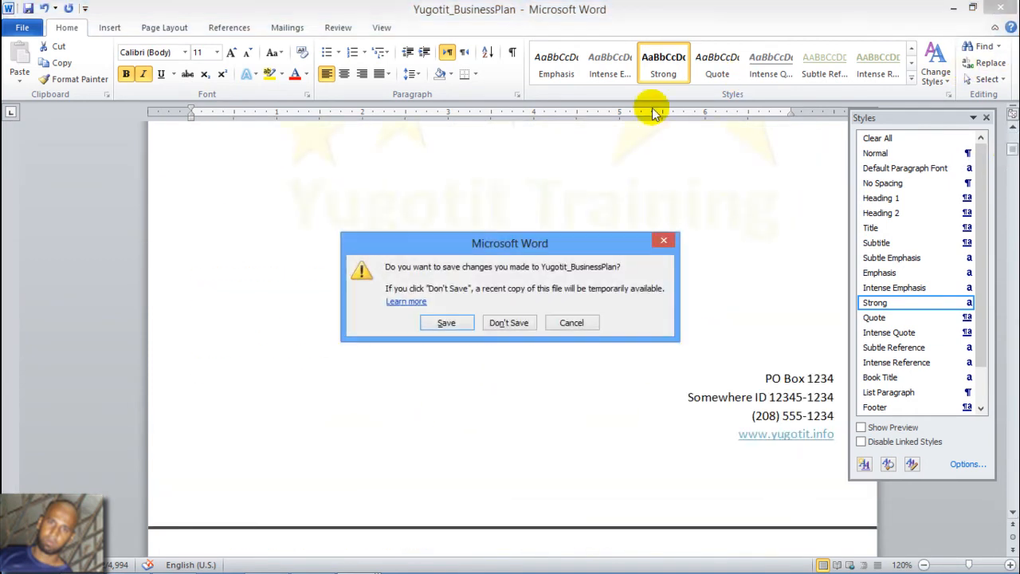
{"action": "left_click", "coordinate": [509, 323]}
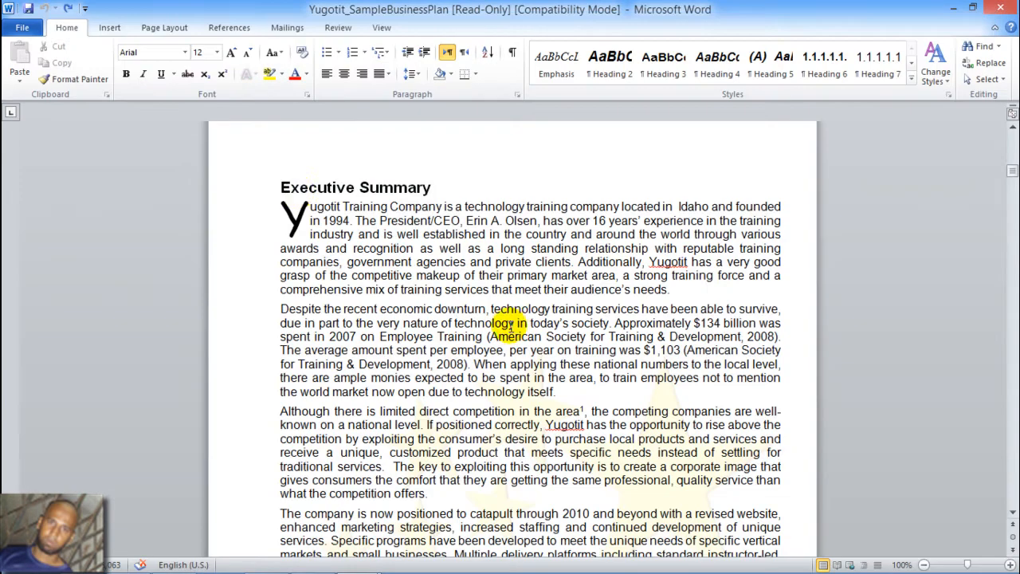
Select all text in Yugotit_SampleBusinessPlan formatted like the "Executive Summary" heading, look through the document, and return to its beginning
{"action": "triple_click", "coordinate": [393, 188]}
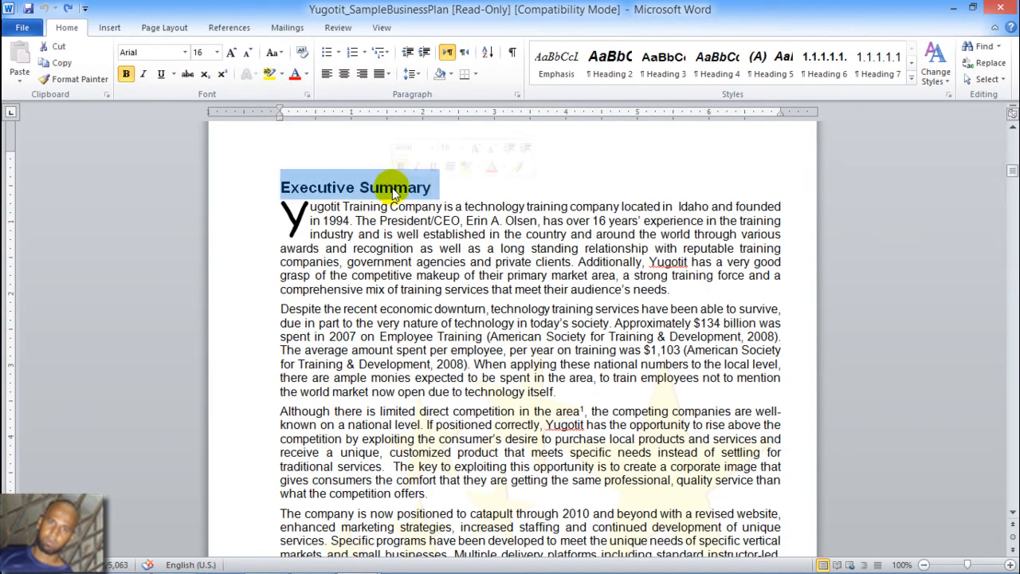
{"action": "right_click", "coordinate": [393, 192]}
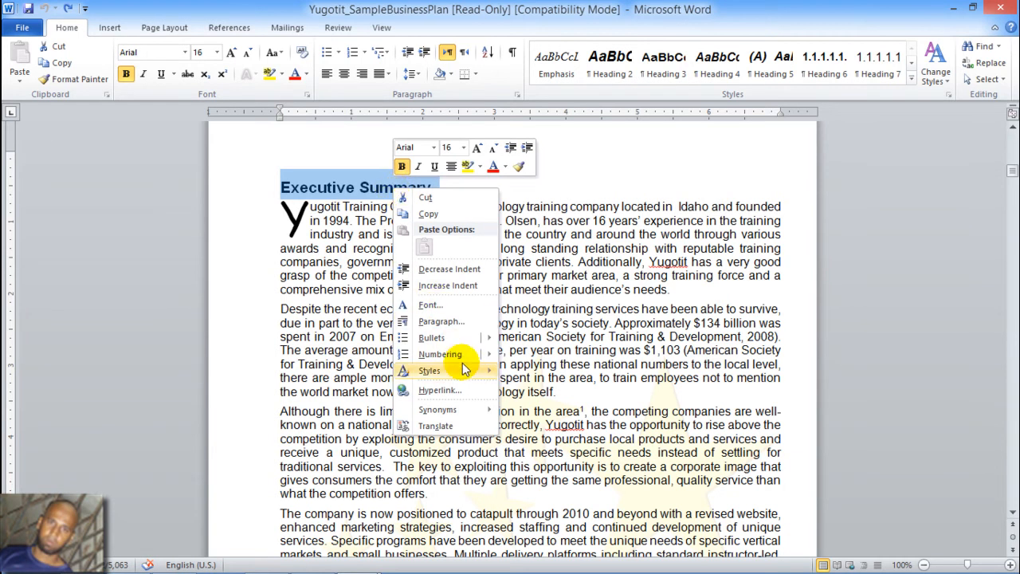
{"action": "mouse_move", "coordinate": [465, 370]}
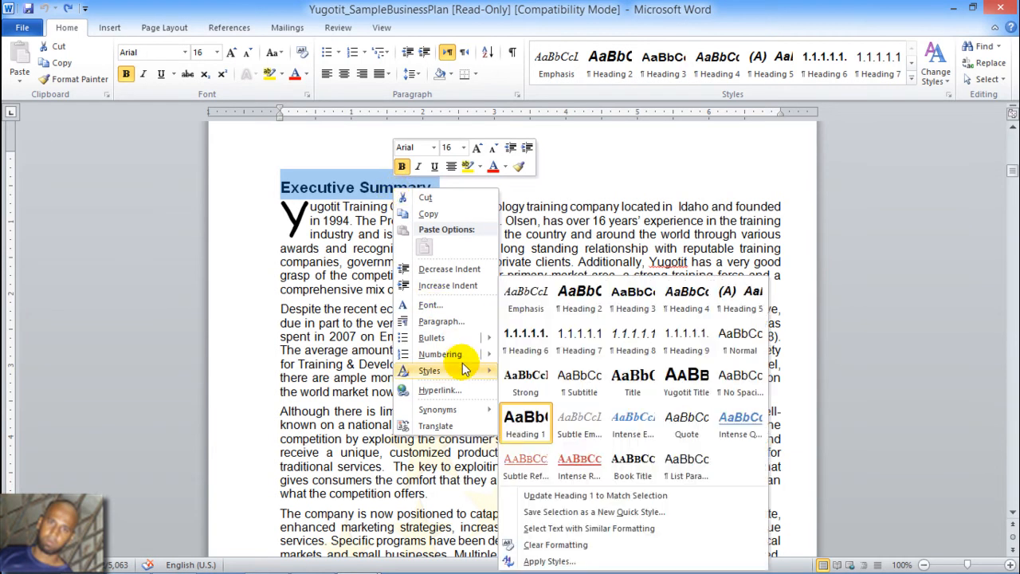
{"action": "left_click", "coordinate": [592, 530]}
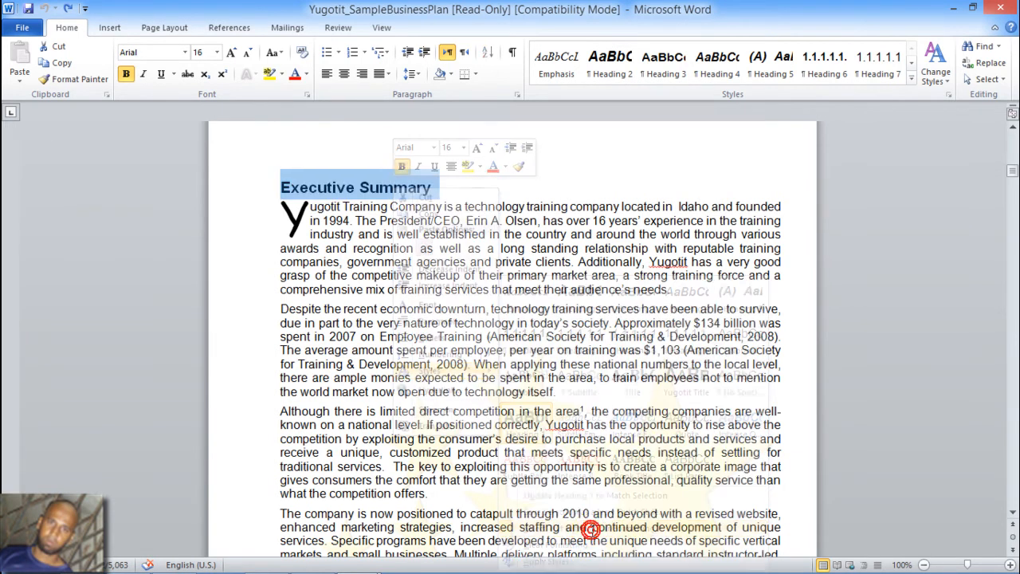
{"action": "mouse_move", "coordinate": [1013, 167]}
{"action": "left_mouse_down"}
{"action": "mouse_move", "coordinate": [1013, 185]}
{"action": "mouse_move", "coordinate": [1005, 165]}
{"action": "left_mouse_up"}
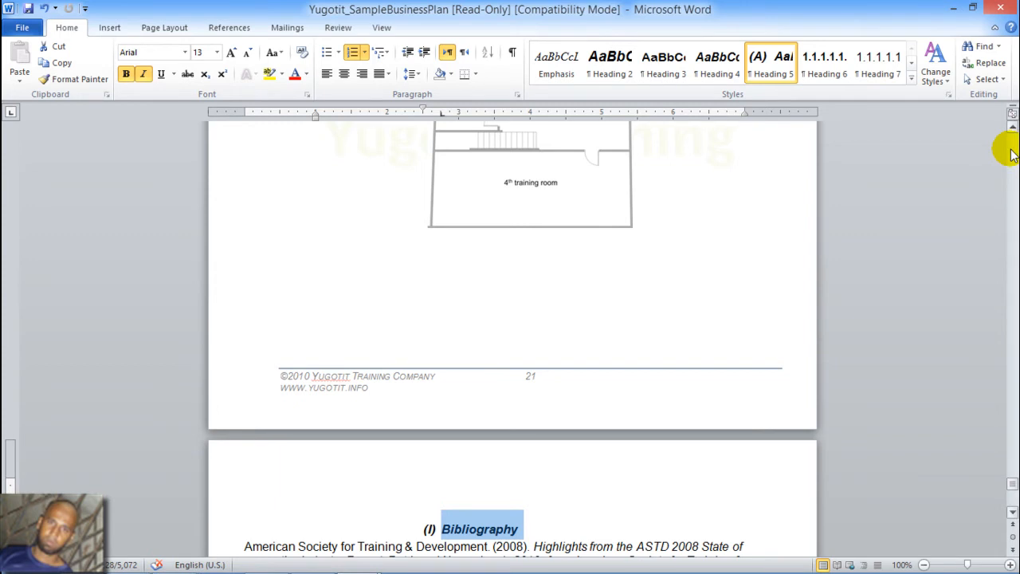
{"action": "key", "text": "ctrl+Home"}
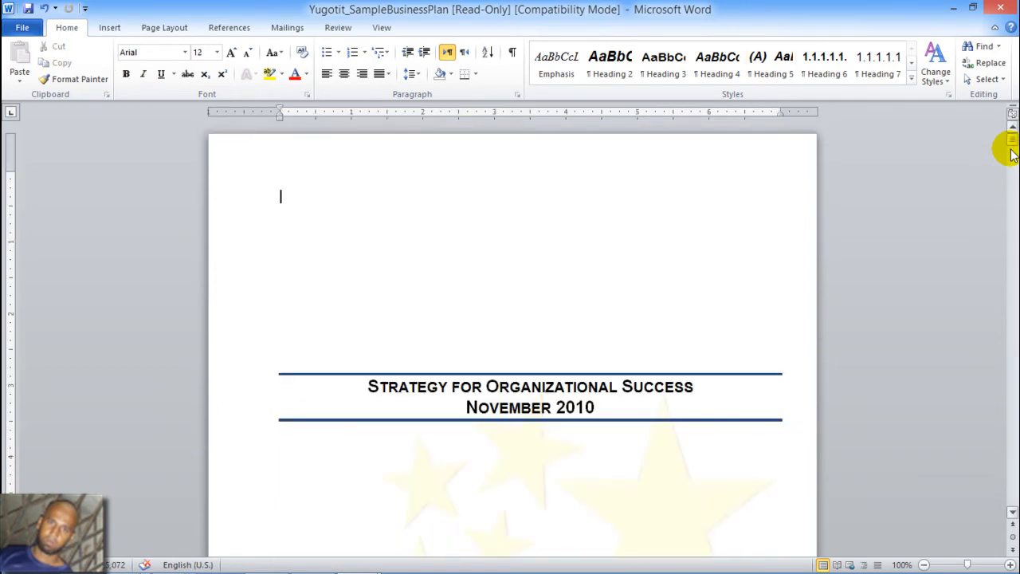
Apply the Heading 1 style to the "Executive Summary" heading and format its text in small caps
{"action": "left_click_drag", "start_coordinate": [1011, 149], "coordinate": [1012, 175]}
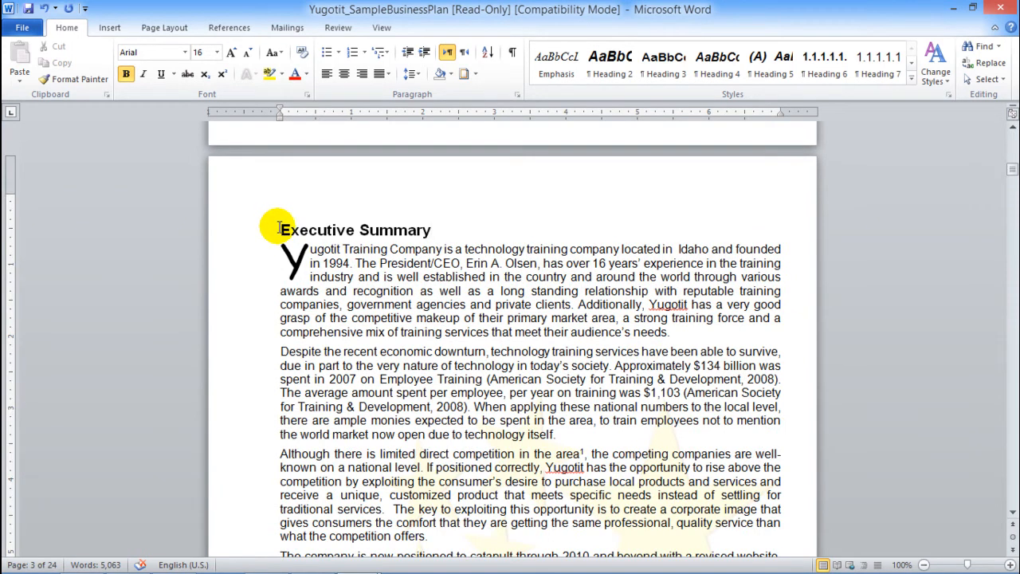
{"action": "left_click", "coordinate": [279, 227]}
{"action": "left_click", "coordinate": [281, 228]}
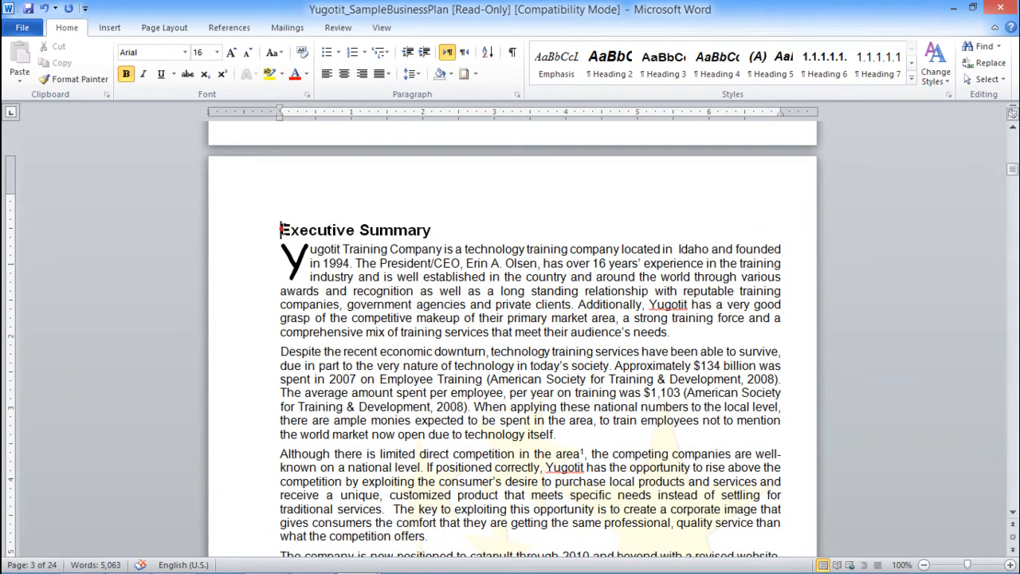
{"action": "triple_click", "coordinate": [281, 230]}
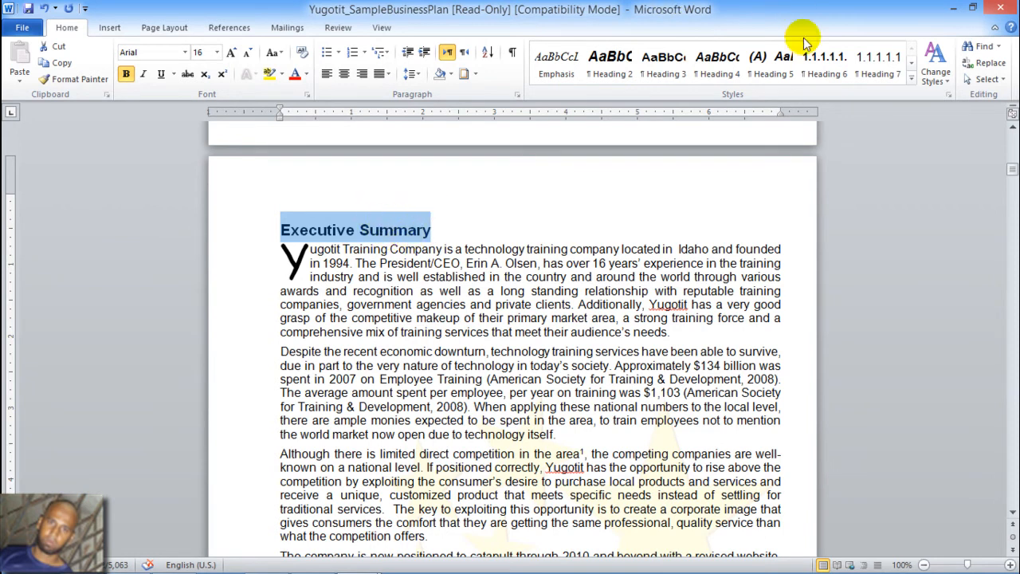
{"action": "left_click", "coordinate": [911, 78]}
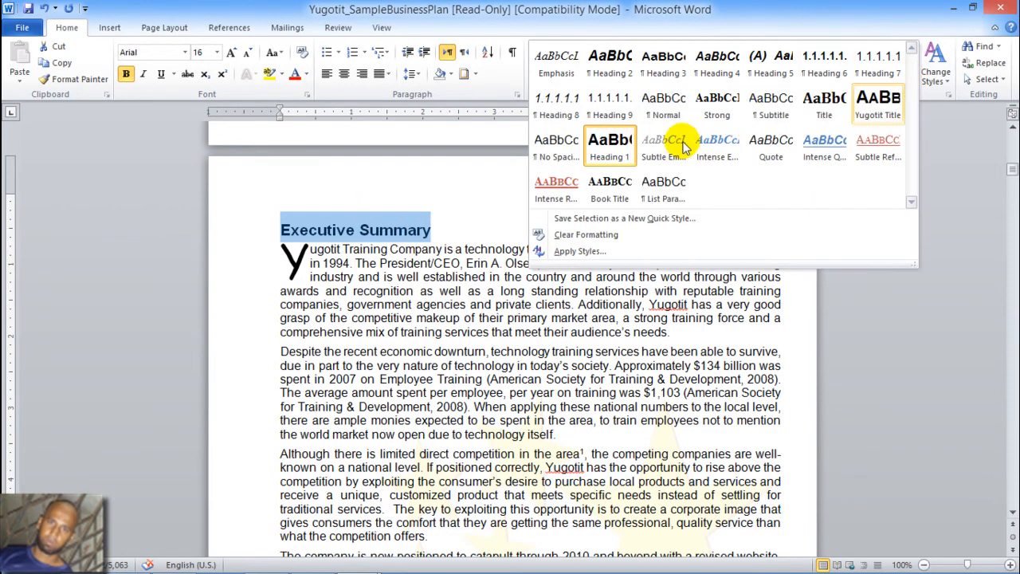
{"action": "left_click", "coordinate": [610, 149]}
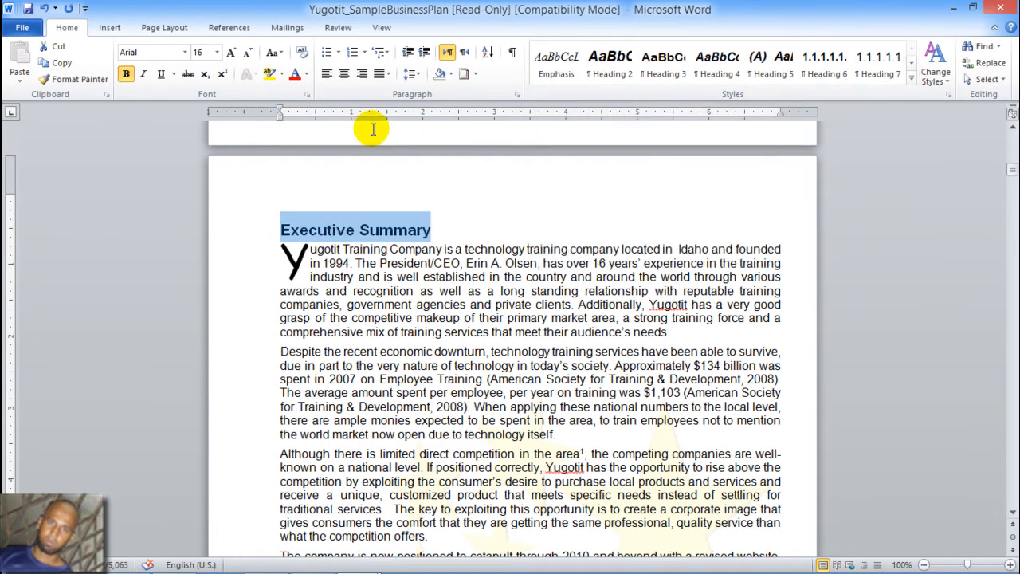
{"action": "left_click", "coordinate": [306, 95]}
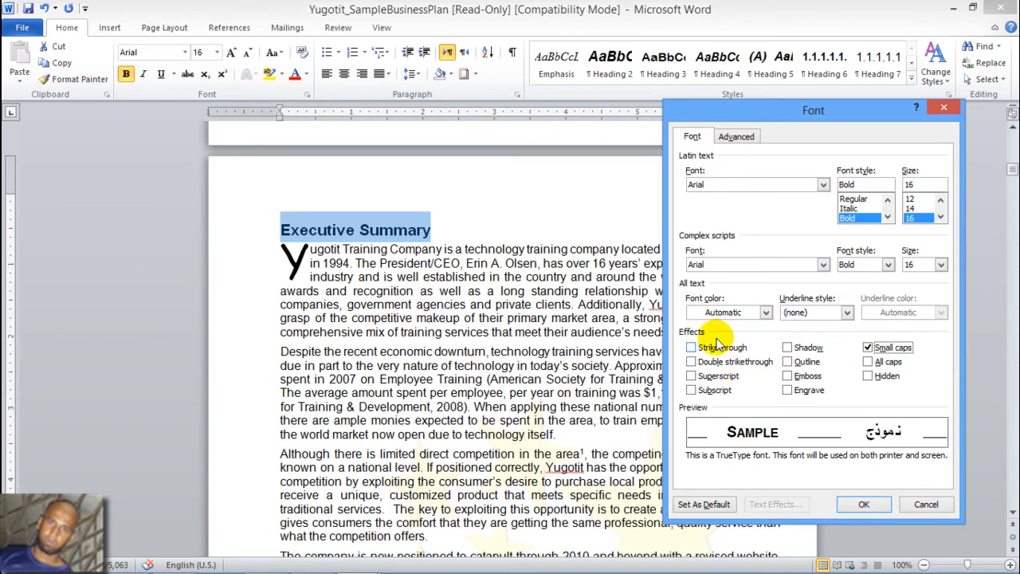
{"action": "left_click", "coordinate": [864, 507]}
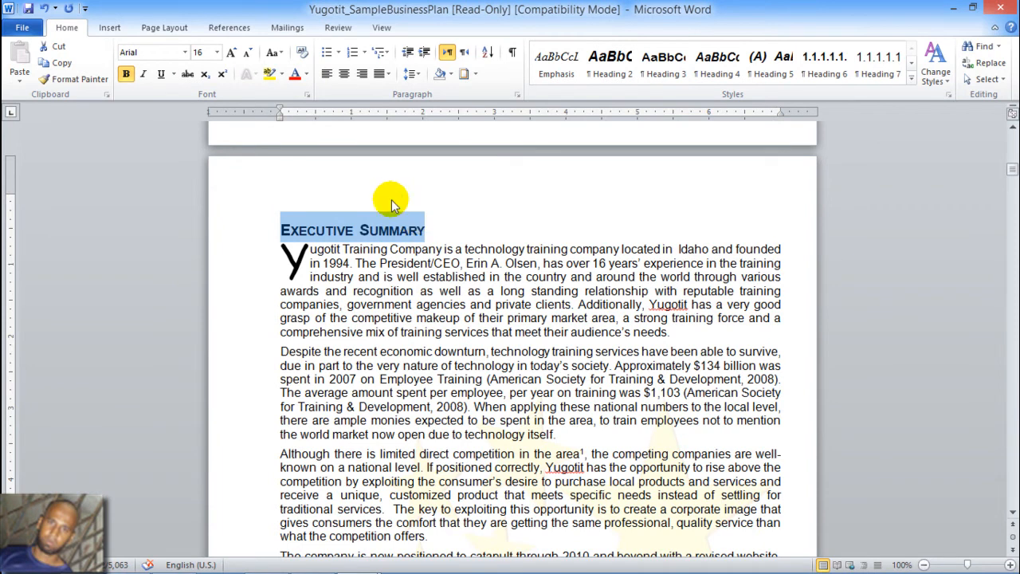
Add only a bottom paragraph border to the "Executive Summary" heading, using the blue 3 pt thick-thin small gap line style
{"action": "left_click", "coordinate": [476, 75]}
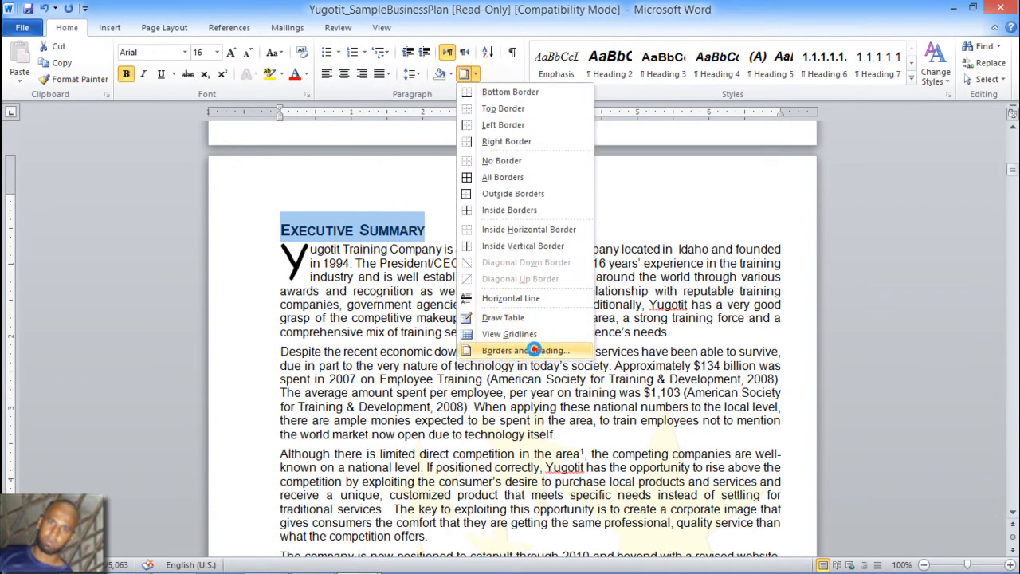
{"action": "left_click", "coordinate": [536, 351]}
{"action": "left_click", "coordinate": [687, 367]}
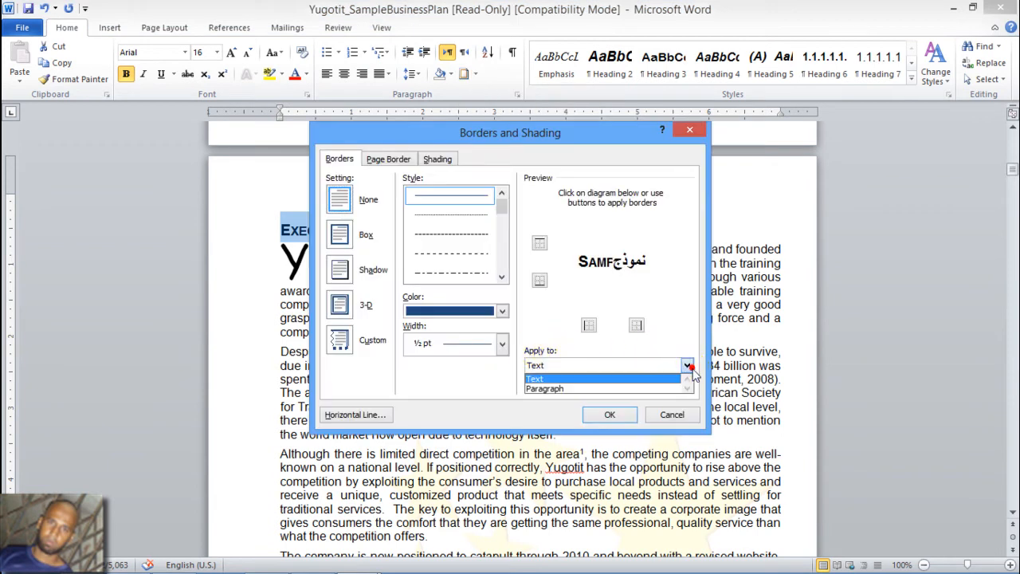
{"action": "left_click", "coordinate": [638, 389]}
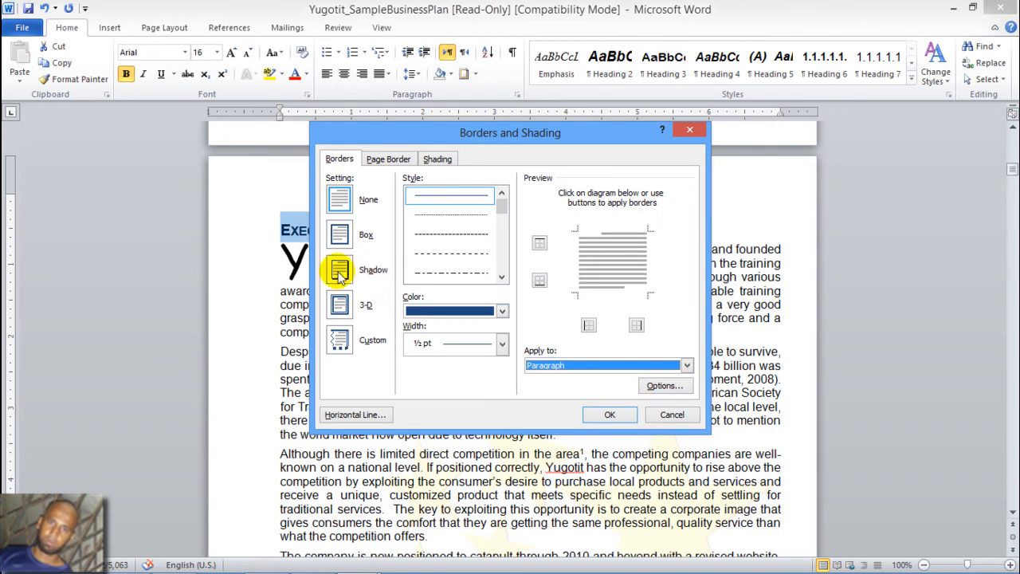
{"action": "left_click", "coordinate": [501, 313]}
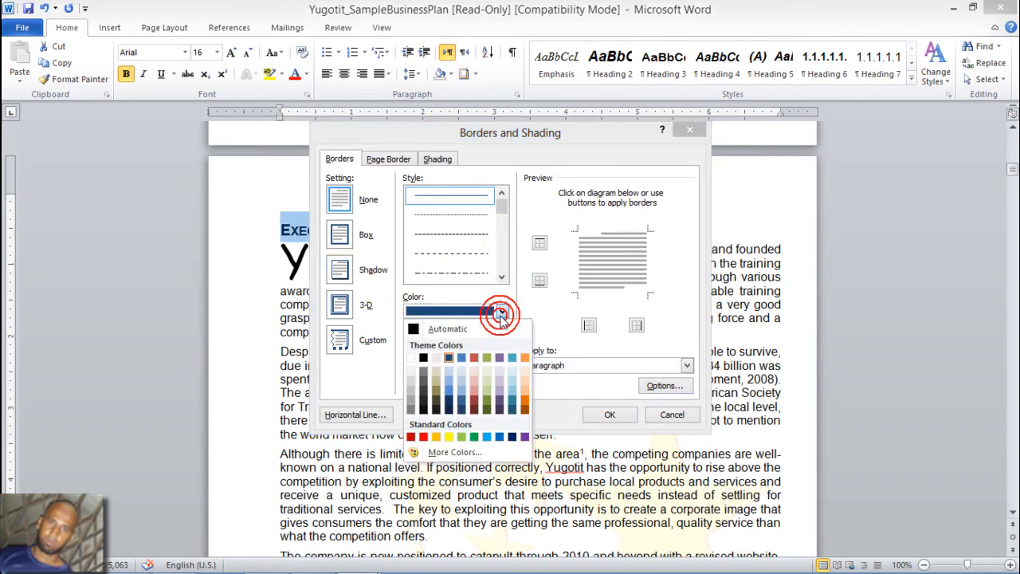
{"action": "left_click", "coordinate": [501, 206]}
{"action": "left_click_drag", "start_coordinate": [501, 206], "coordinate": [502, 221]}
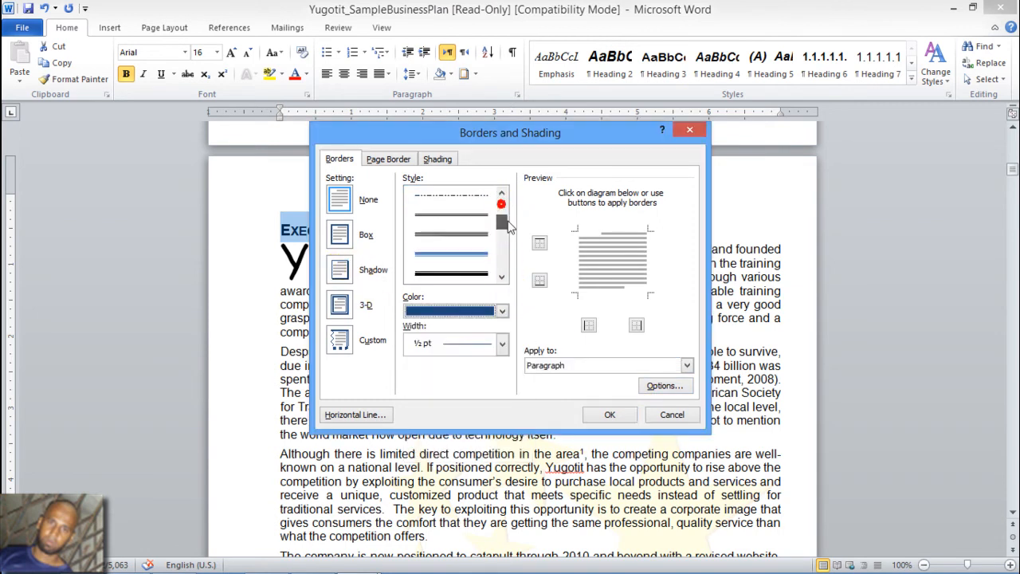
{"action": "left_click", "coordinate": [458, 255]}
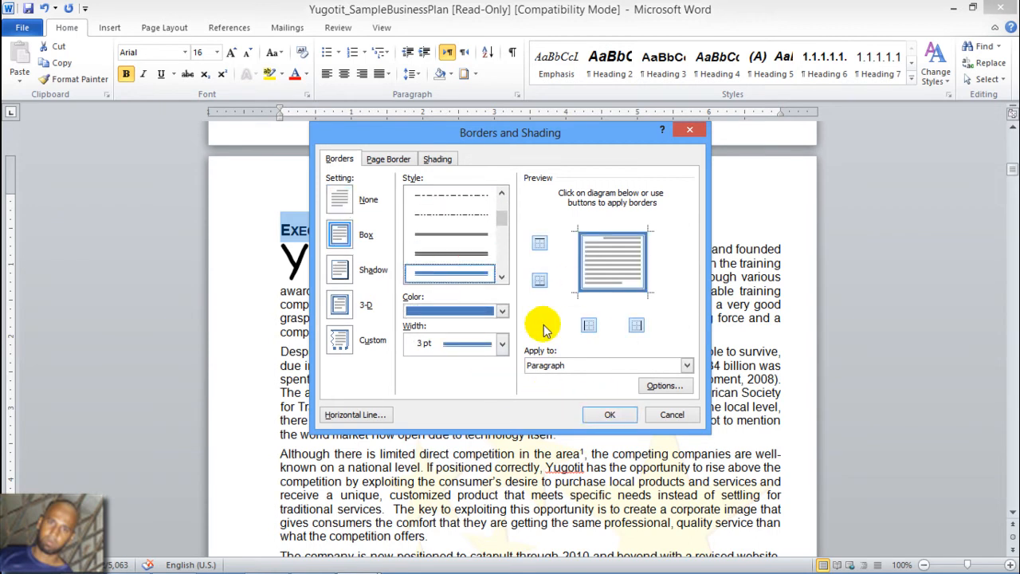
{"action": "left_click", "coordinate": [581, 257]}
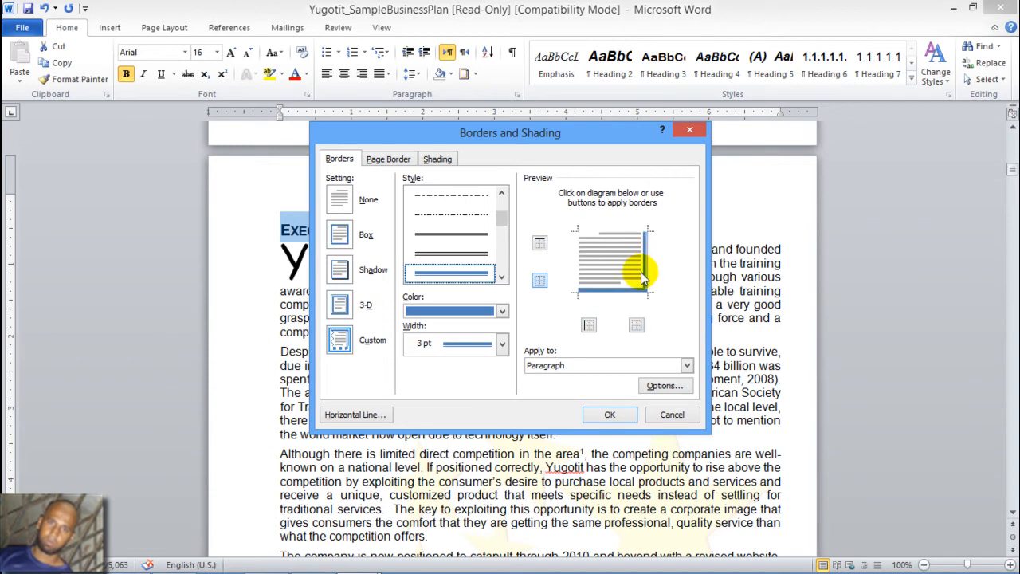
{"action": "left_click", "coordinate": [605, 415]}
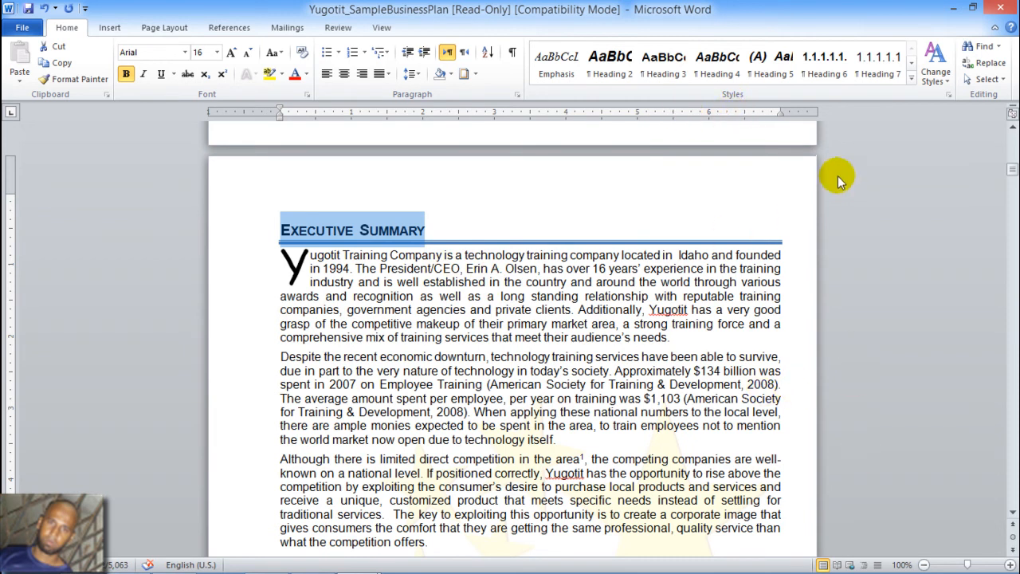
Examine the update, modify and selection options available for the Heading 1 quick style
{"action": "left_click", "coordinate": [914, 77]}
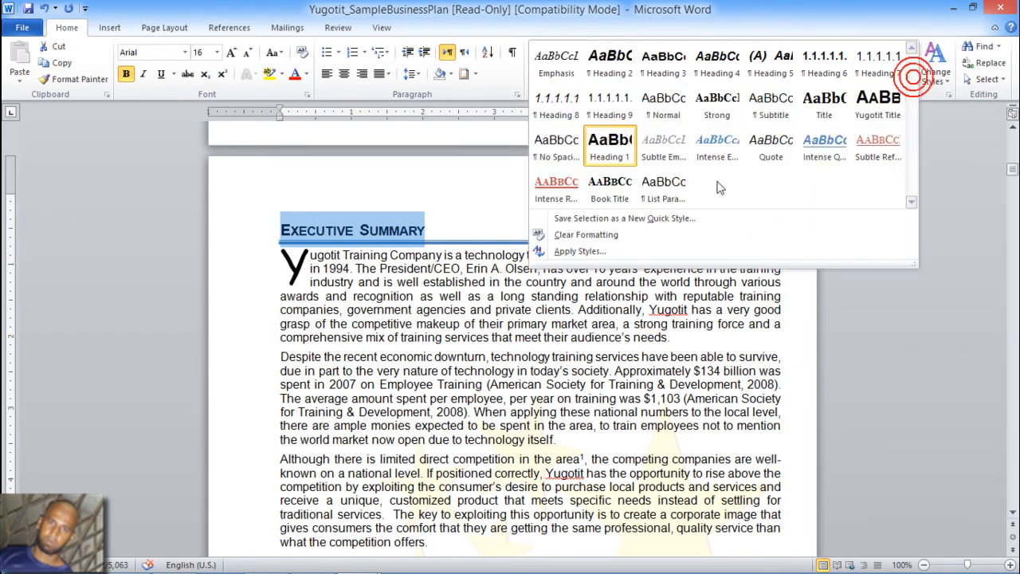
{"action": "right_click", "coordinate": [615, 145]}
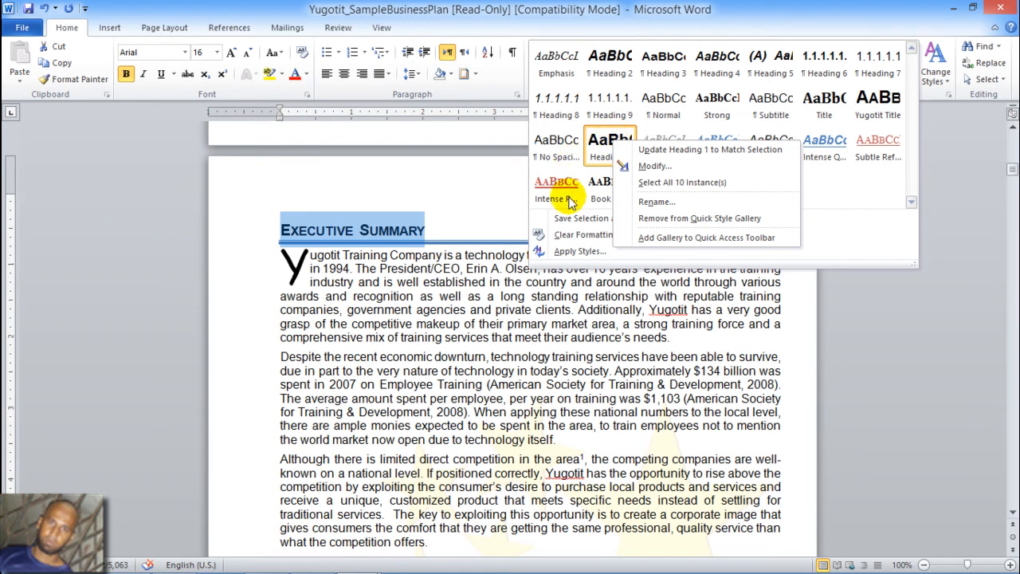
{"action": "key", "text": "Escape"}
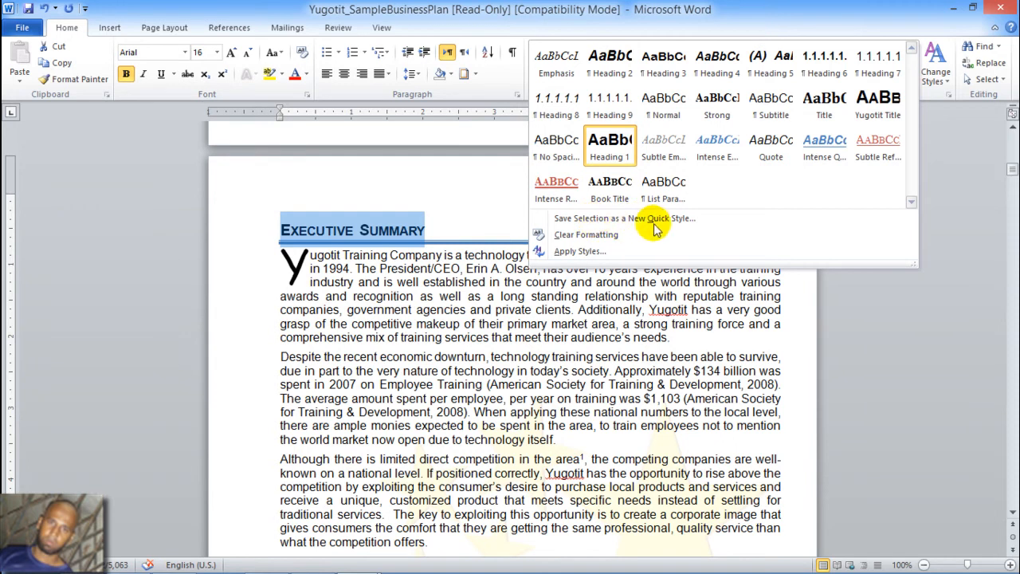
Save the "Executive Summary" formatting as a new quick style under a personal name and open its full modification settings
{"action": "left_click", "coordinate": [638, 219]}
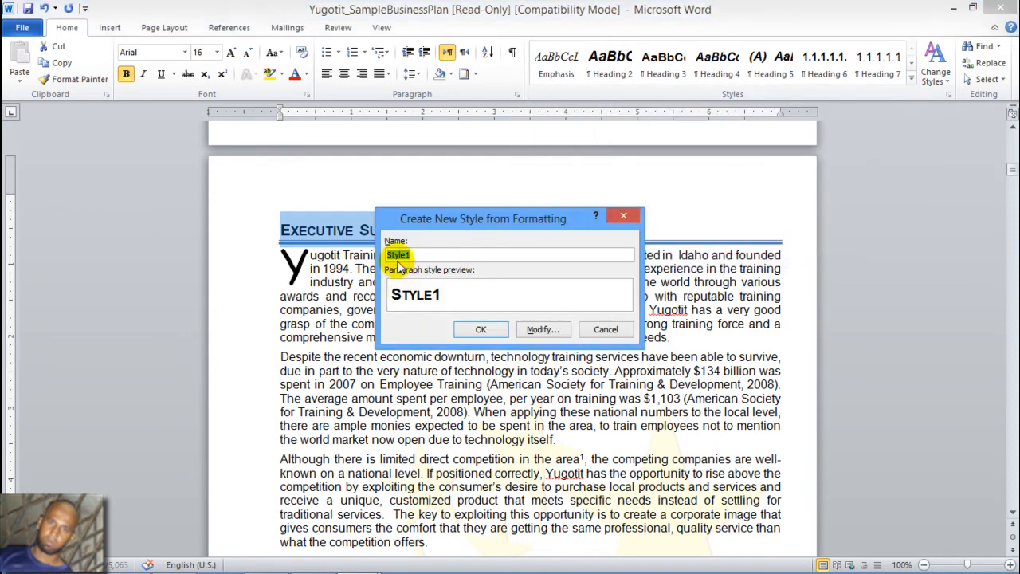
{"action": "left_click_drag", "start_coordinate": [469, 220], "coordinate": [561, 208]}
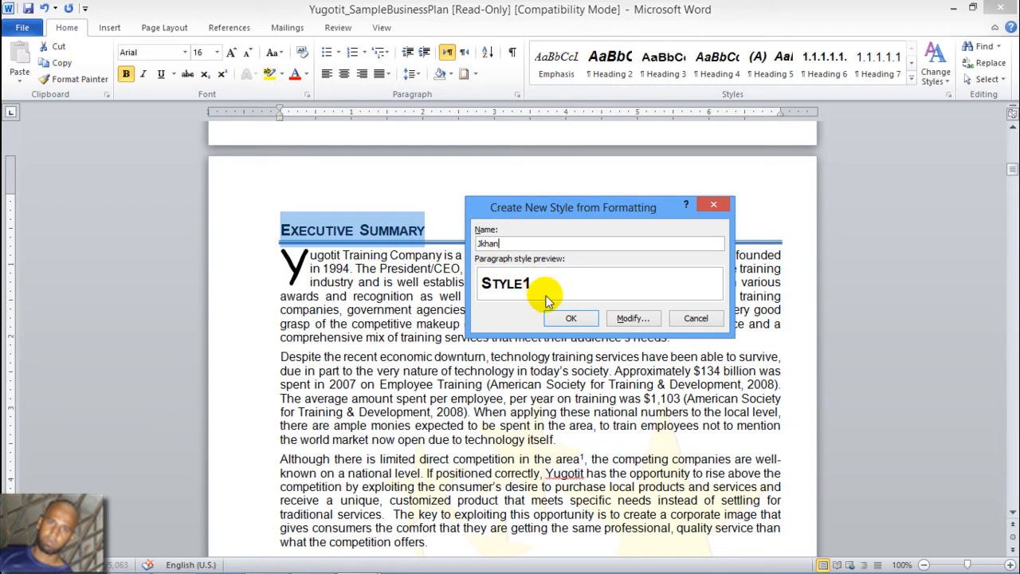
{"action": "left_click", "coordinate": [632, 318]}
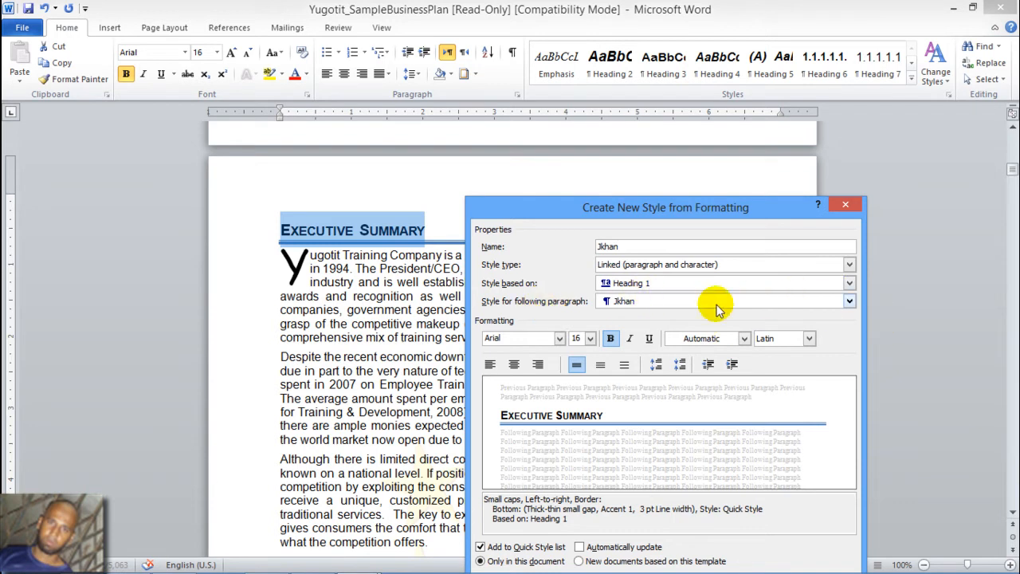
Set the new style's style for the following paragraph to Normal and save the style
{"action": "left_click", "coordinate": [850, 301]}
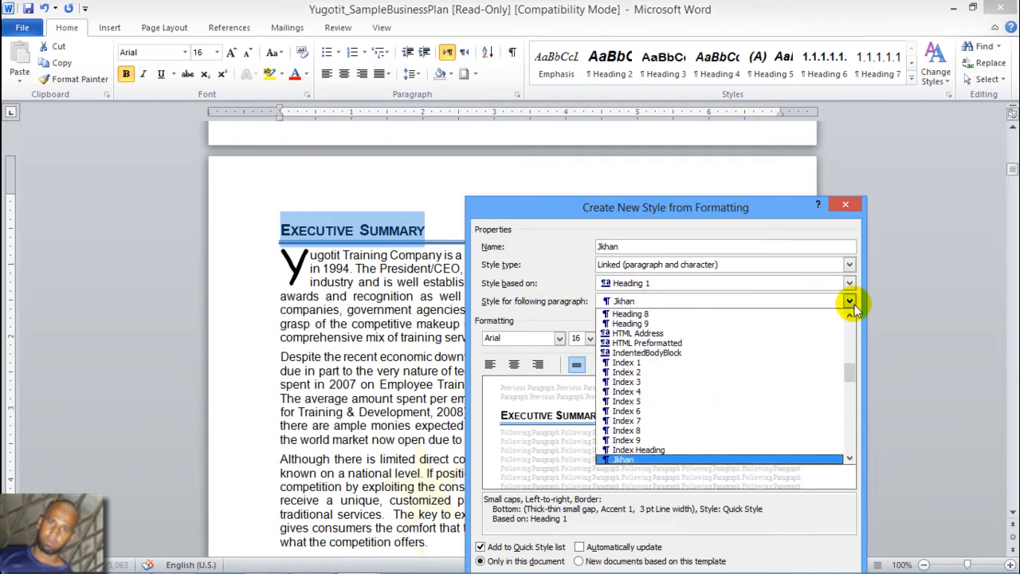
{"action": "left_click", "coordinate": [852, 303]}
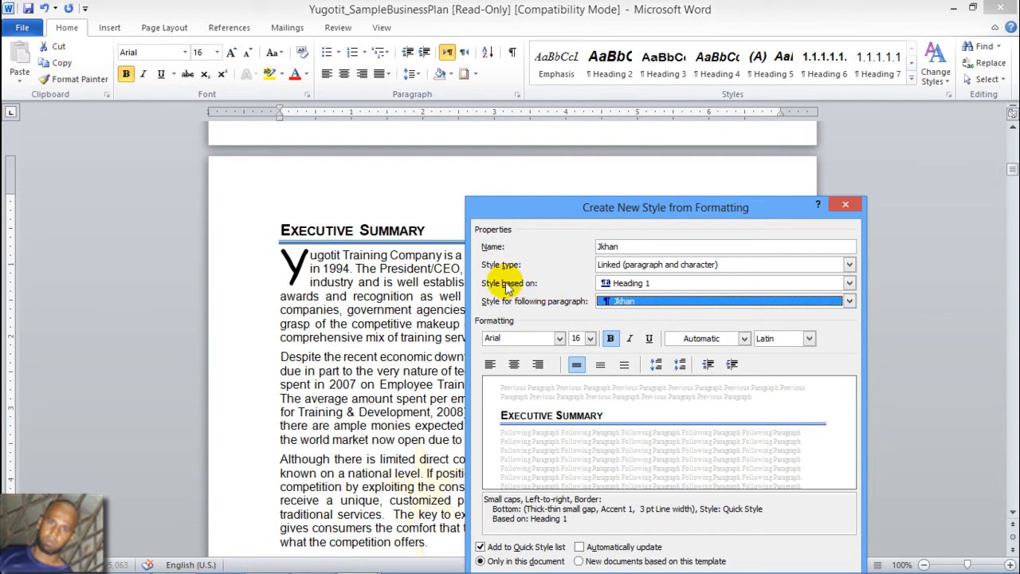
{"action": "left_click", "coordinate": [849, 301]}
{"action": "scroll", "coordinate": [695, 338], "scroll_direction": "up", "scroll_amount": 1}
{"action": "scroll", "coordinate": [695, 339], "scroll_direction": "up", "scroll_amount": 10}
{"action": "scroll", "coordinate": [672, 363], "scroll_direction": "down", "scroll_amount": 8}
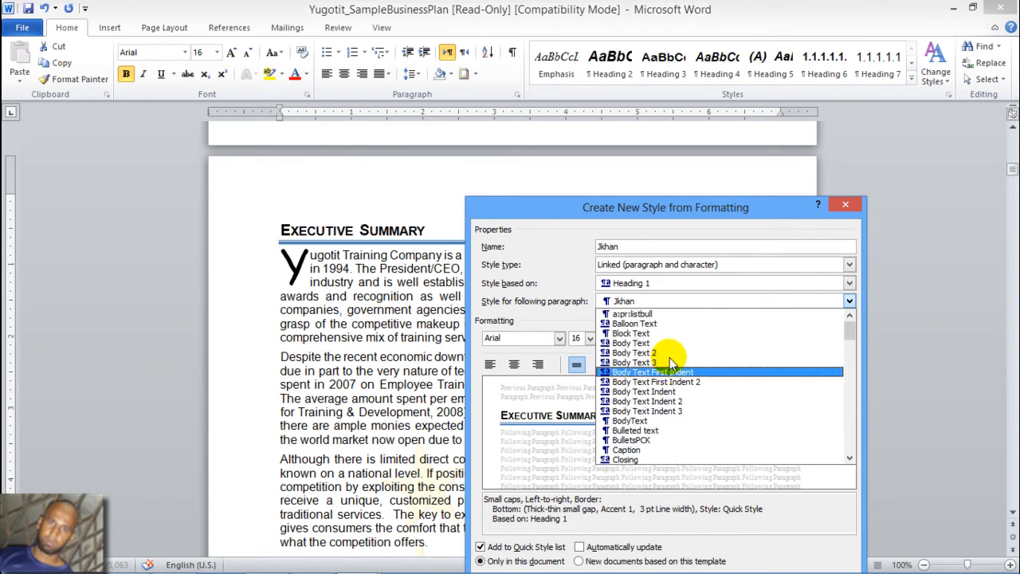
{"action": "scroll", "coordinate": [694, 381], "scroll_direction": "down", "scroll_amount": 15}
{"action": "scroll", "coordinate": [685, 381], "scroll_direction": "down", "scroll_amount": 4}
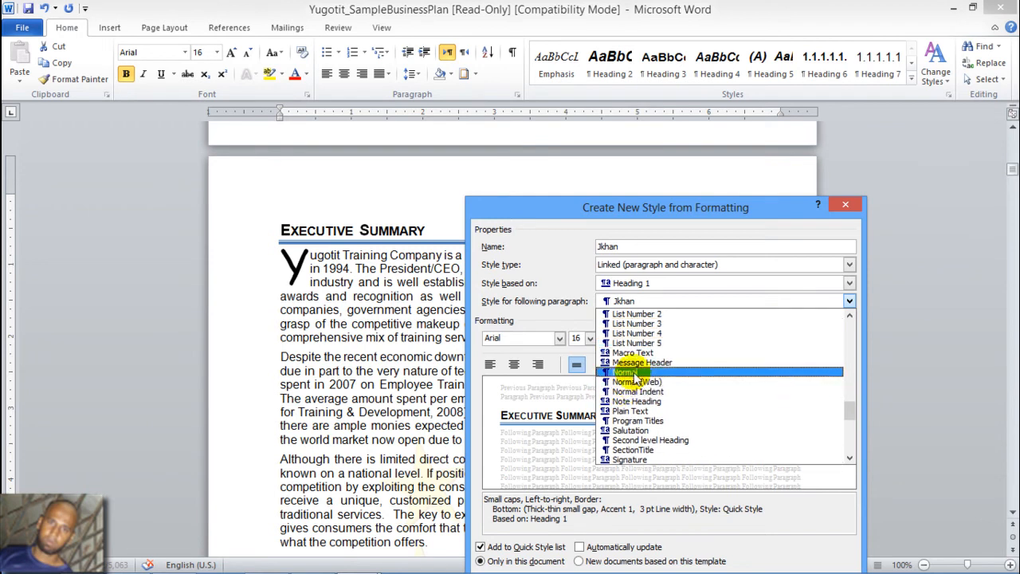
{"action": "left_click", "coordinate": [635, 373]}
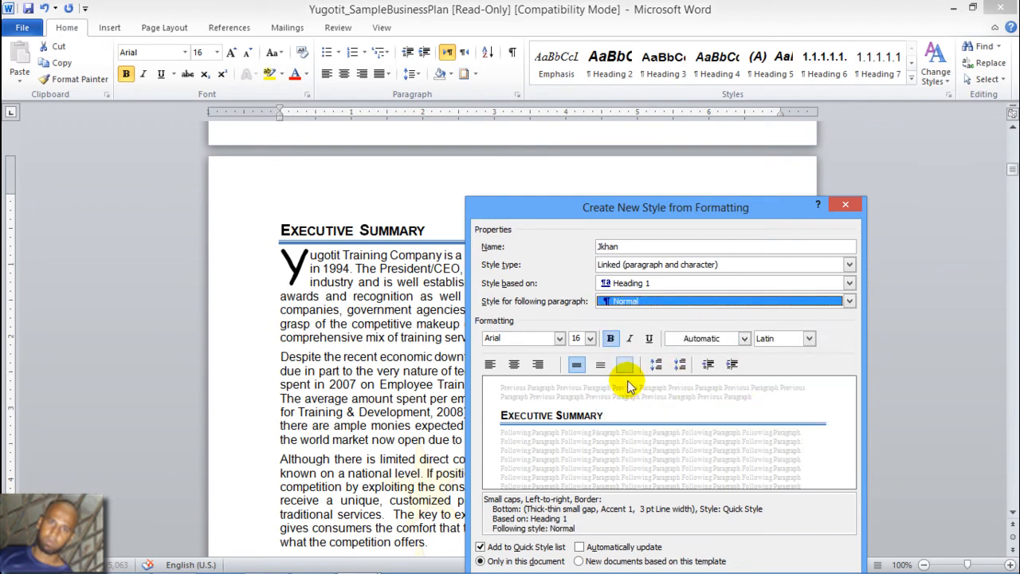
{"action": "left_click_drag", "start_coordinate": [710, 209], "coordinate": [729, 119]}
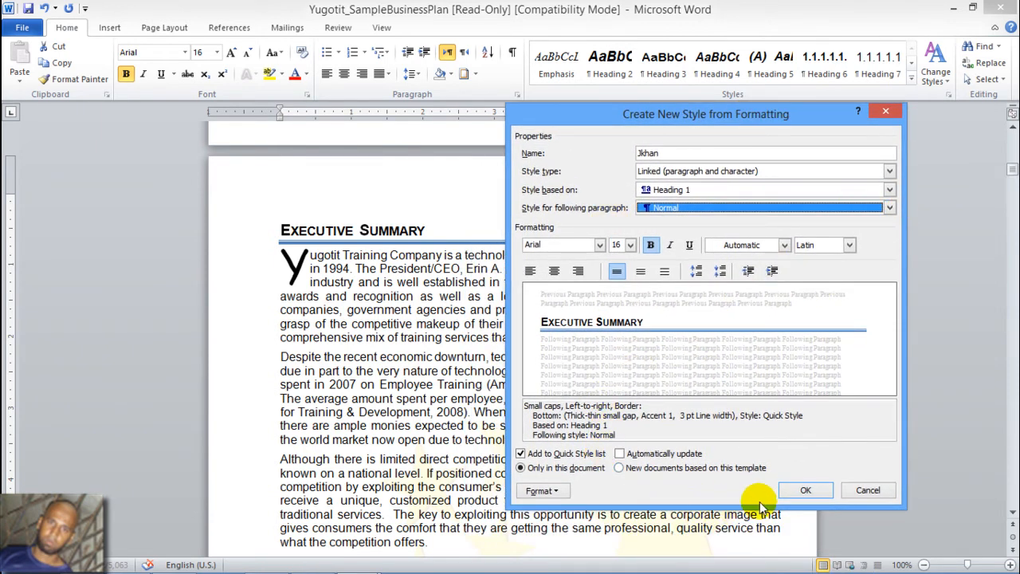
{"action": "left_click", "coordinate": [807, 491]}
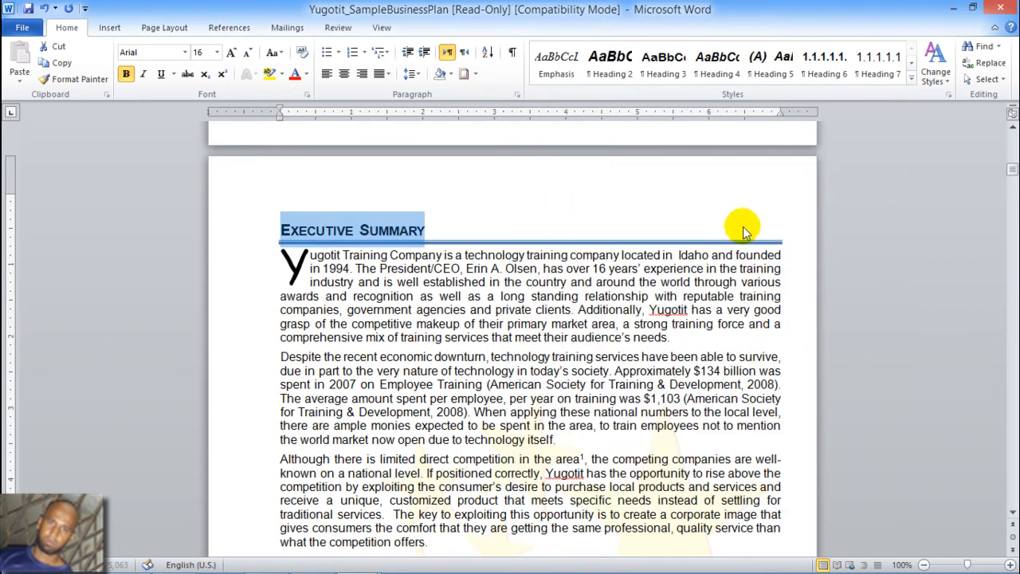
Check the quick style gallery for the new custom style and show the complete list of styles
{"action": "left_click", "coordinate": [911, 81]}
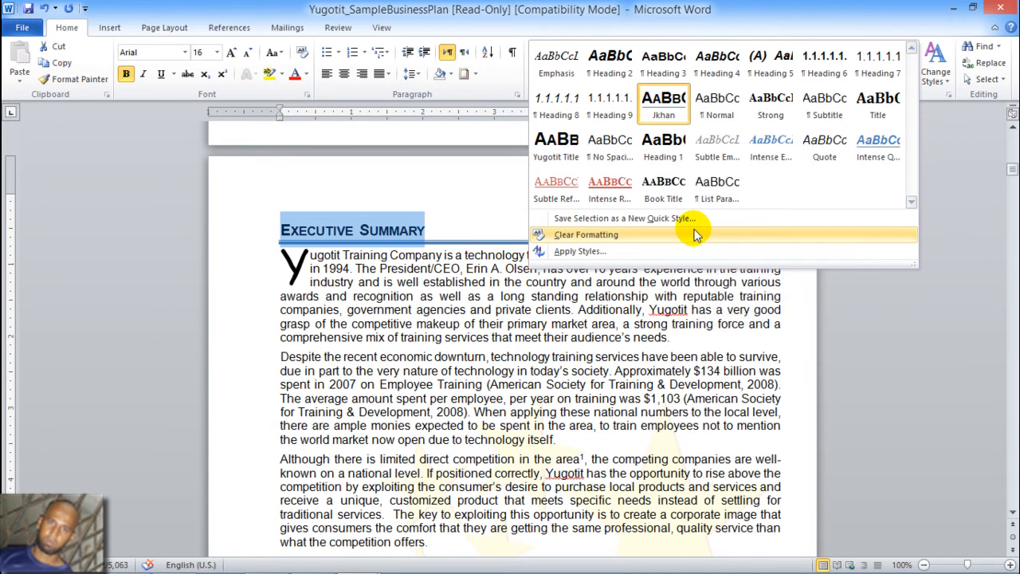
{"action": "key", "text": "Escape"}
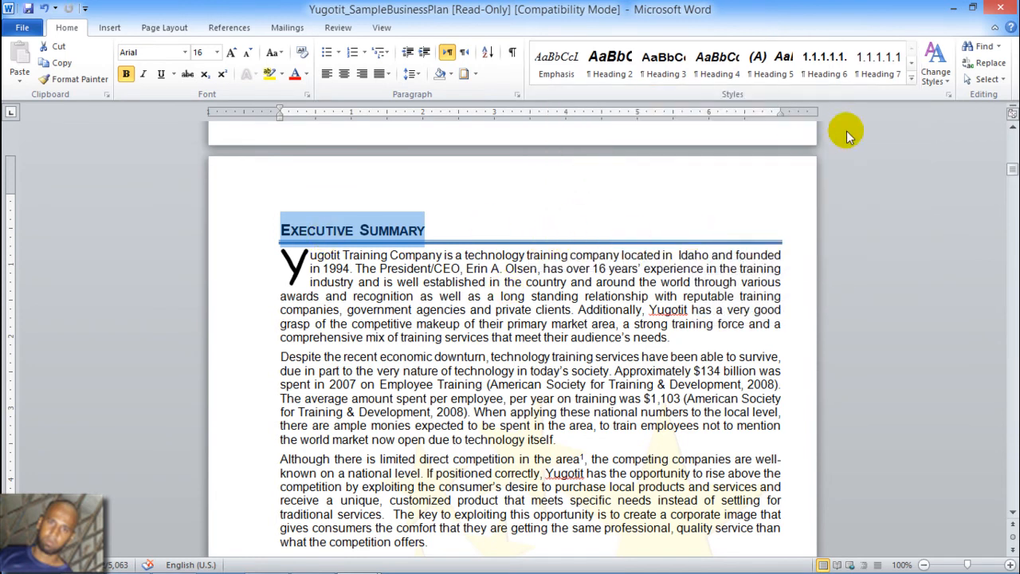
{"action": "left_click", "coordinate": [949, 94]}
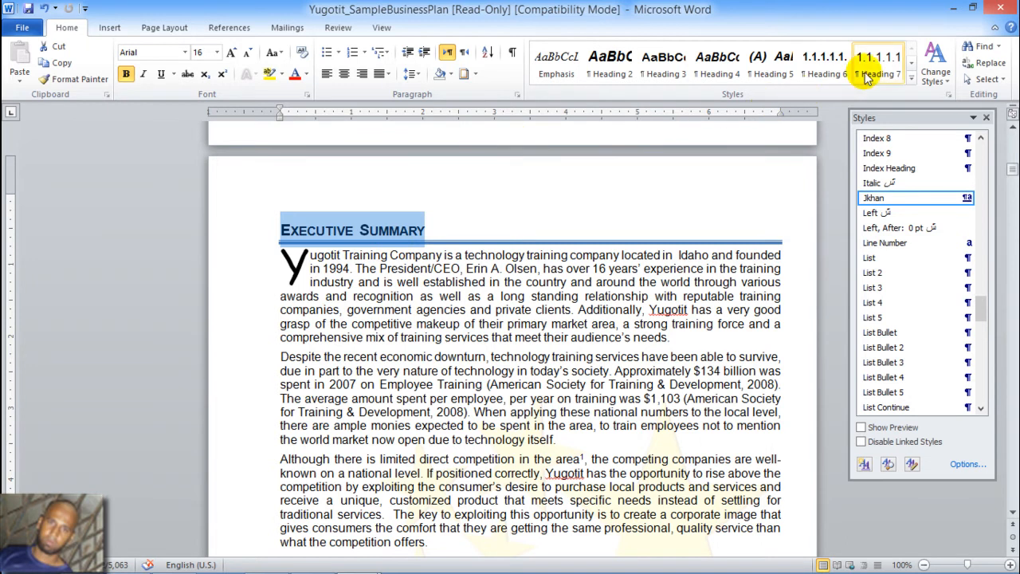
Switch the "Executive Summary" heading to Heading 1 for comparison, and reapply the new custom style
{"action": "left_click", "coordinate": [913, 78]}
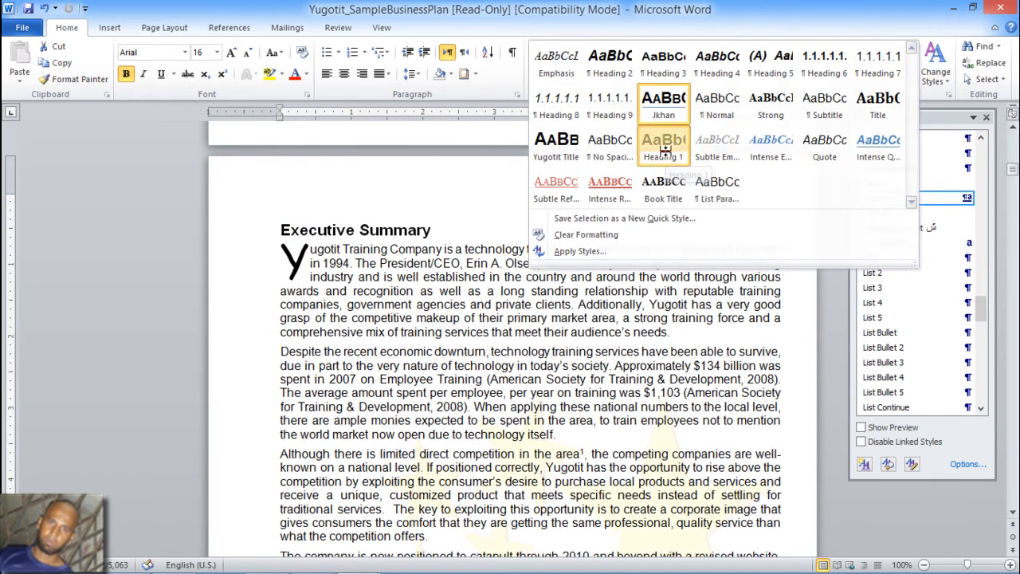
{"action": "left_click", "coordinate": [665, 151]}
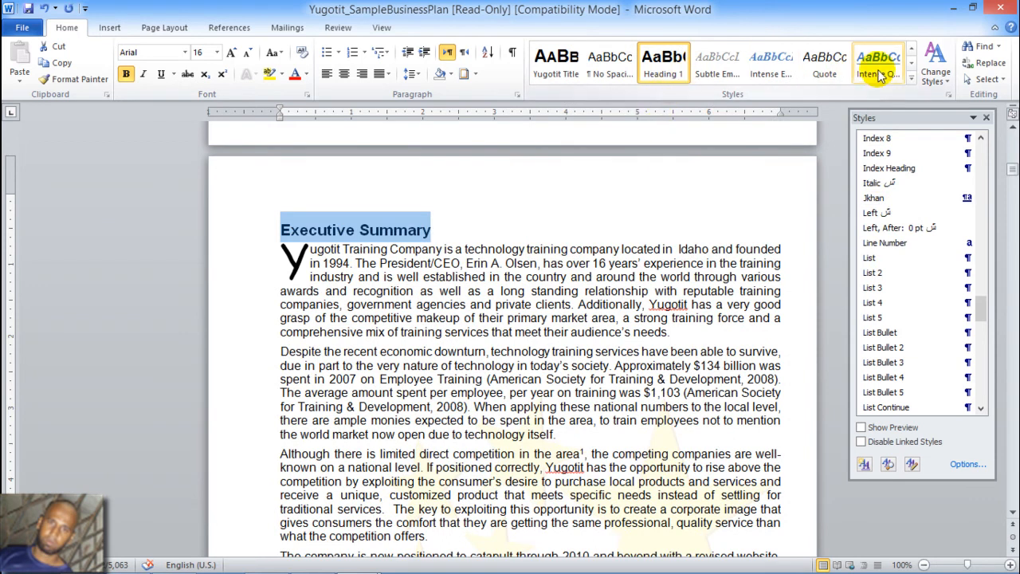
{"action": "left_click", "coordinate": [877, 198]}
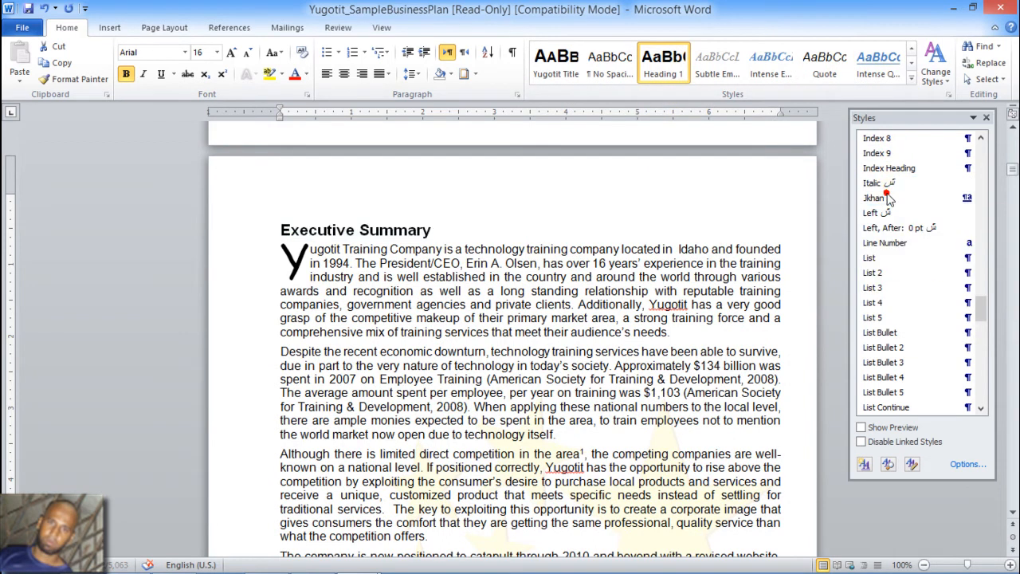
Select all instances of the Heading 1 style and apply the new custom style to them throughout the document
{"action": "left_click", "coordinate": [914, 79]}
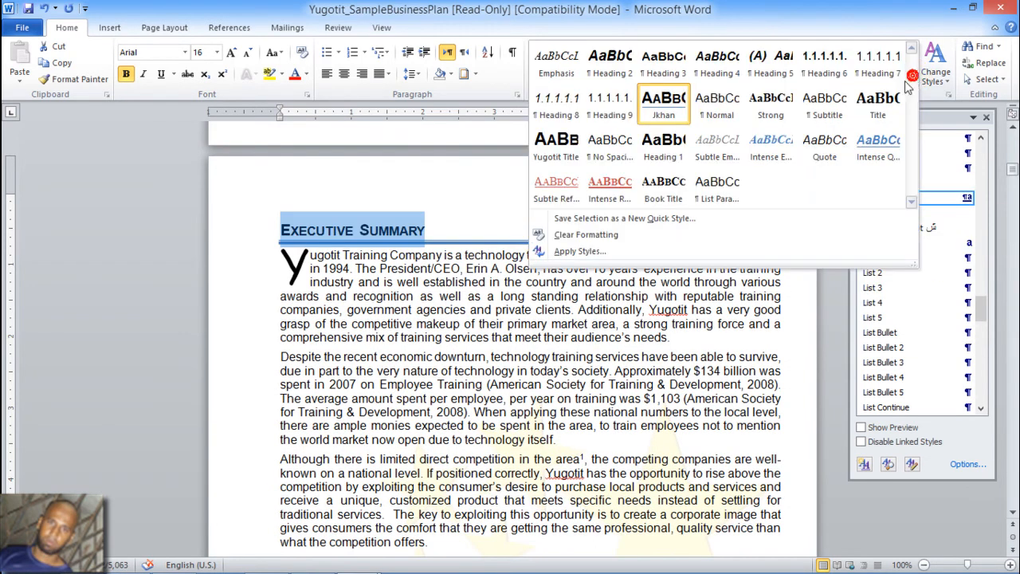
{"action": "right_click", "coordinate": [668, 150]}
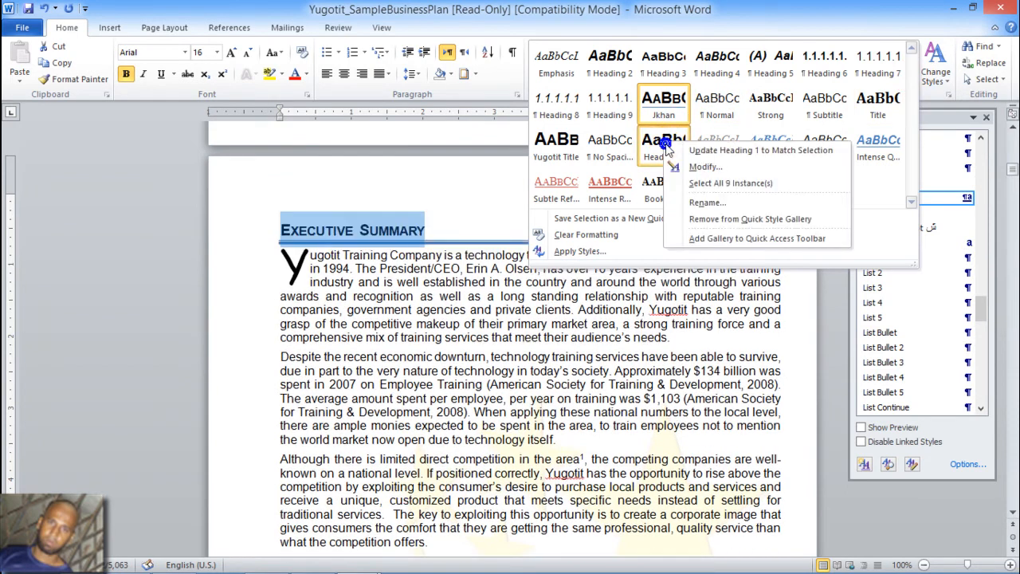
{"action": "left_click", "coordinate": [728, 185]}
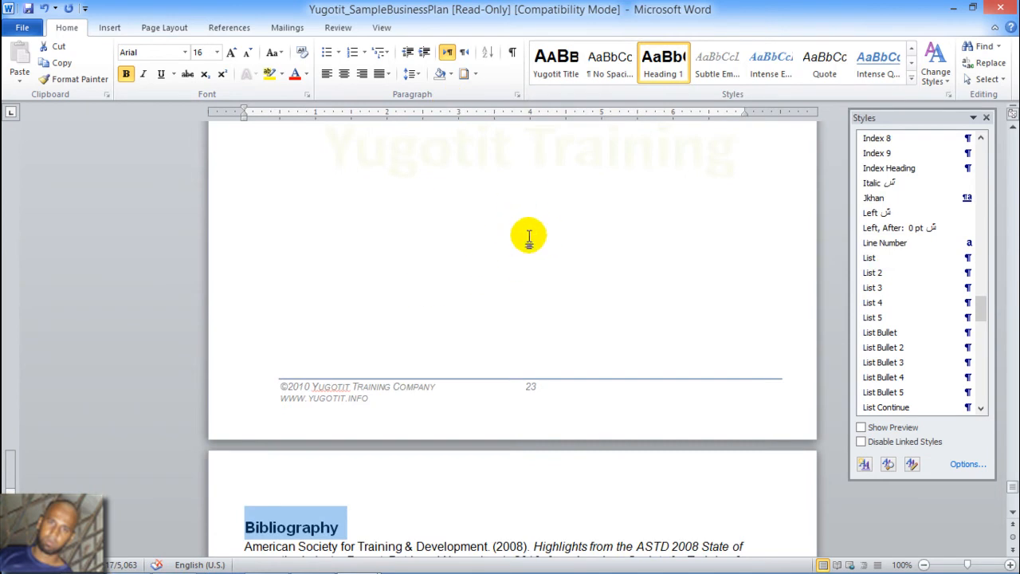
{"action": "left_click", "coordinate": [881, 200]}
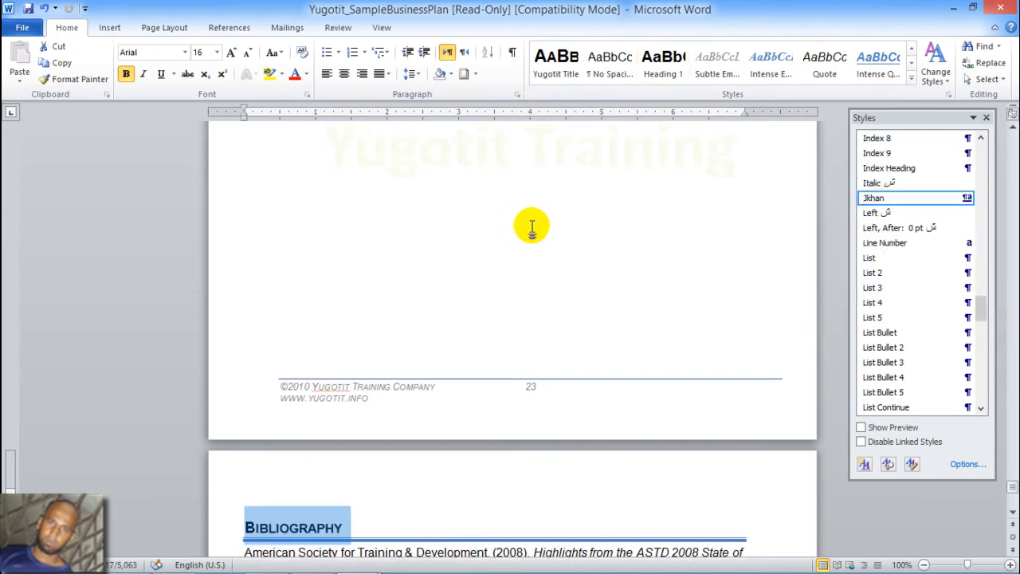
{"action": "scroll", "coordinate": [501, 244], "scroll_direction": "down", "scroll_amount": 15}
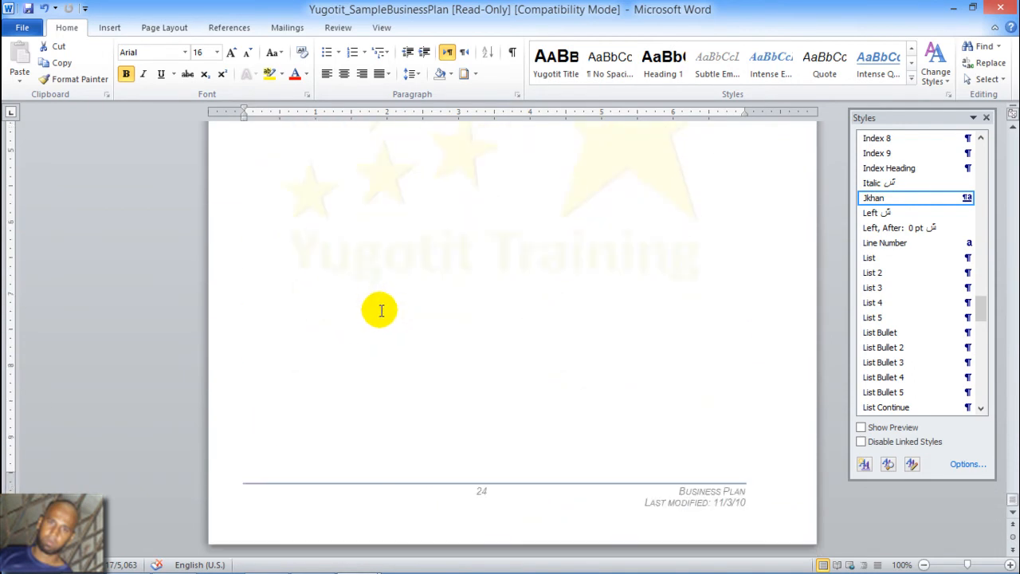
{"action": "scroll", "coordinate": [385, 306], "scroll_direction": "up", "scroll_amount": 18}
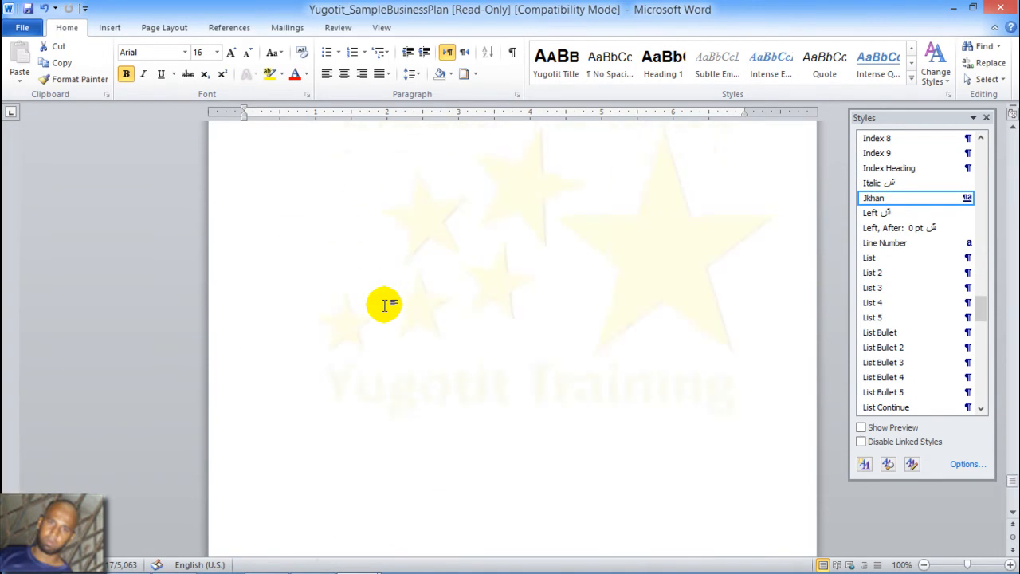
{"action": "scroll", "coordinate": [383, 305], "scroll_direction": "up", "scroll_amount": 18}
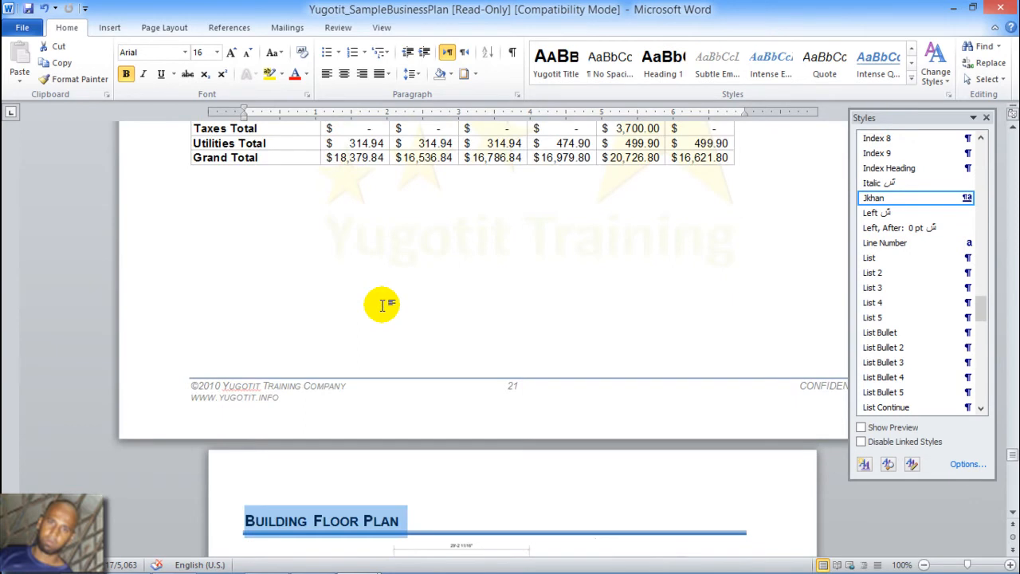
{"action": "scroll", "coordinate": [382, 307], "scroll_direction": "up", "scroll_amount": 18}
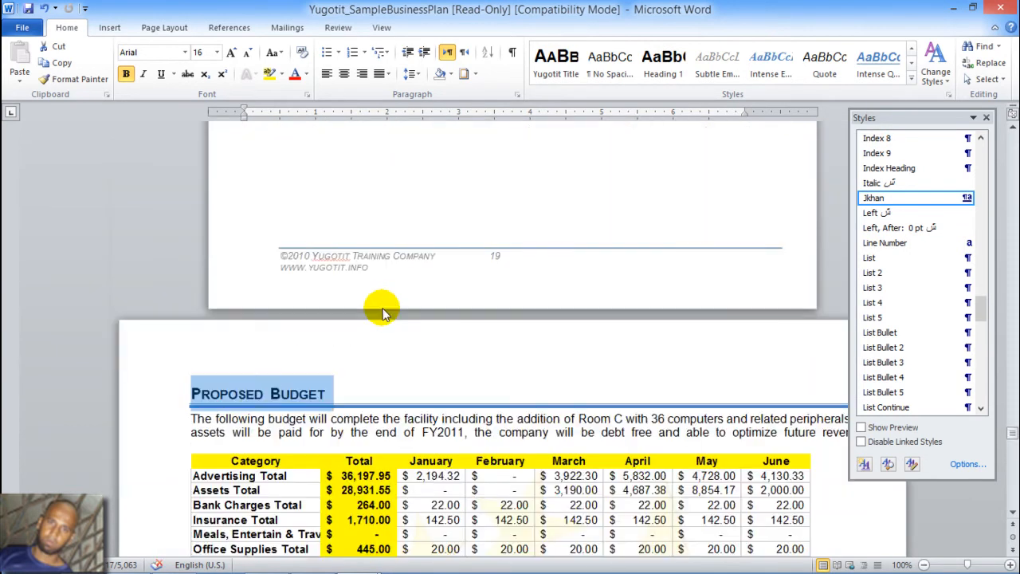
{"action": "scroll", "coordinate": [326, 401], "scroll_direction": "up", "scroll_amount": 12}
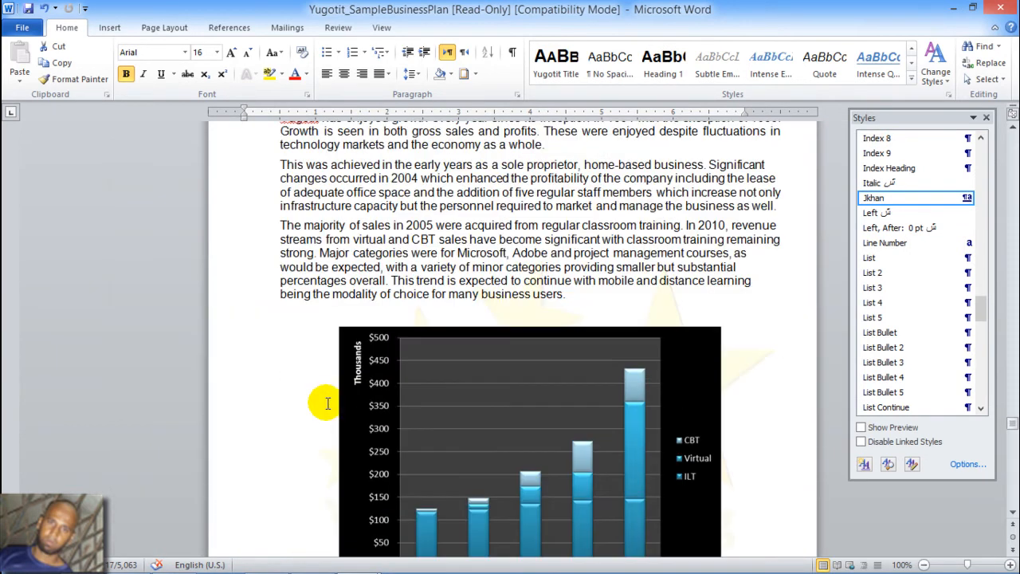
{"action": "key", "text": "ctrl+Home"}
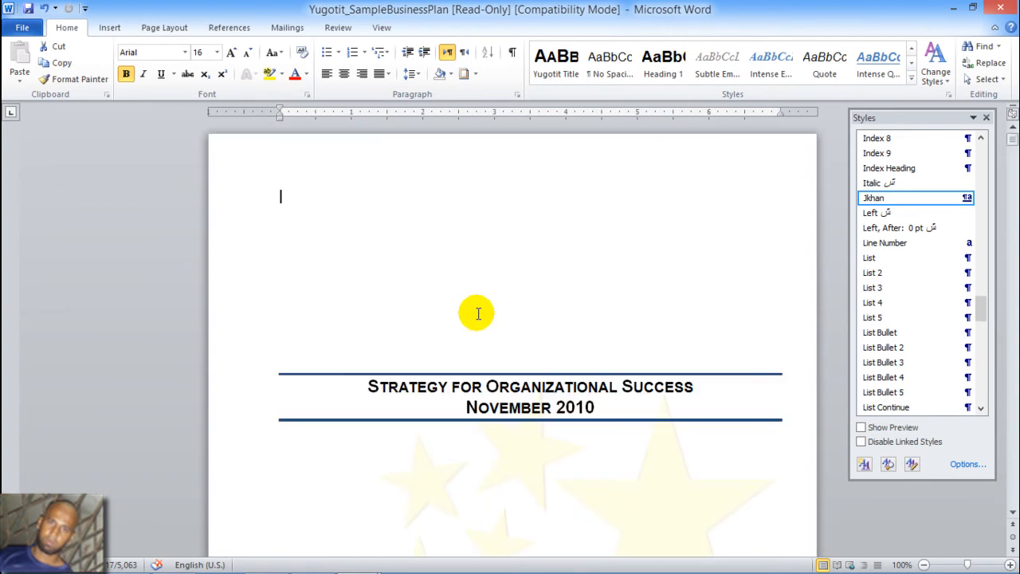
Try the custom style on the "Business Goals and Objectives" heading, examine the effect on the page layout, and undo it
{"action": "scroll", "coordinate": [810, 468], "scroll_direction": "down", "scroll_amount": 15}
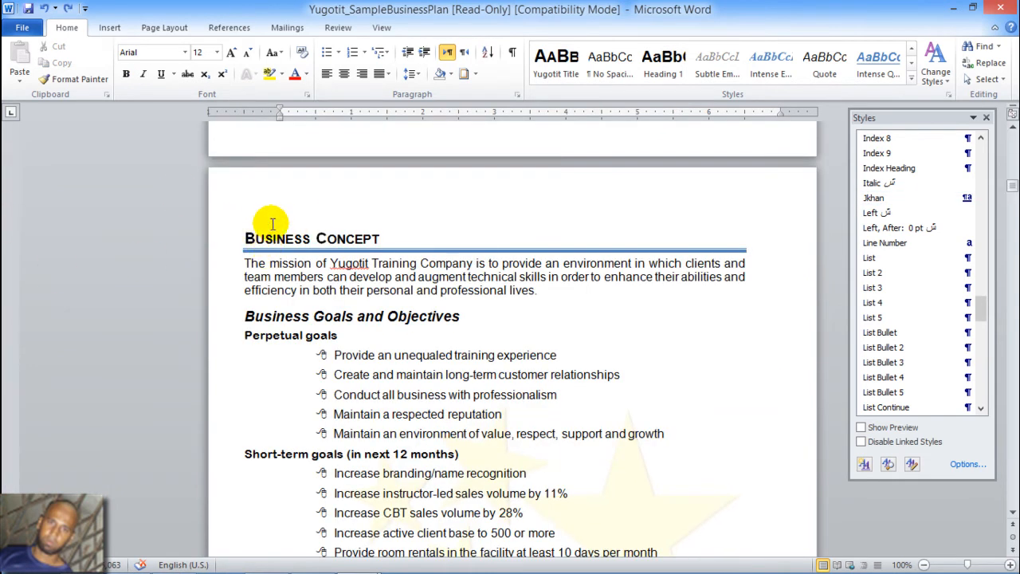
{"action": "triple_click", "coordinate": [249, 316]}
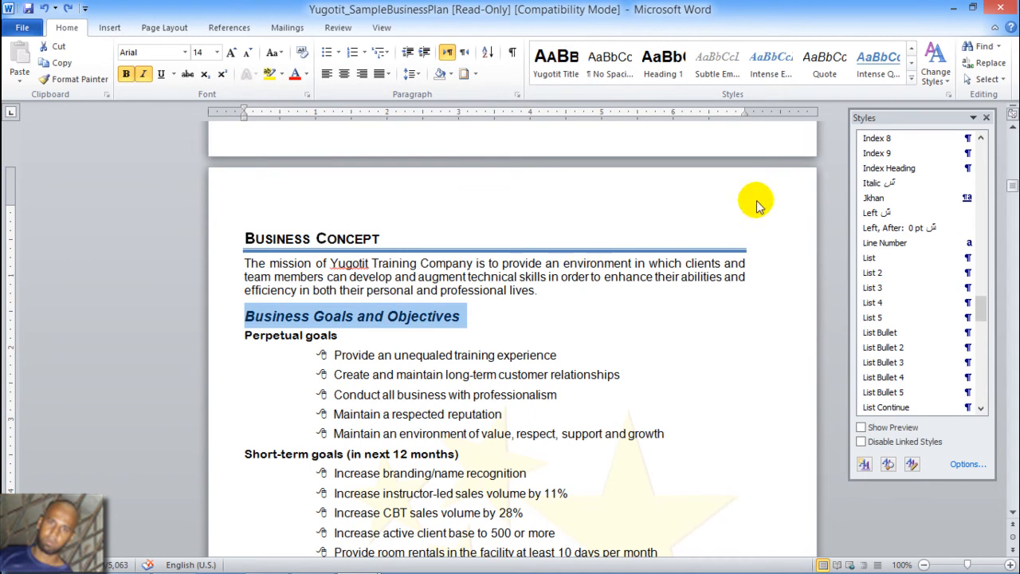
{"action": "left_click", "coordinate": [915, 200]}
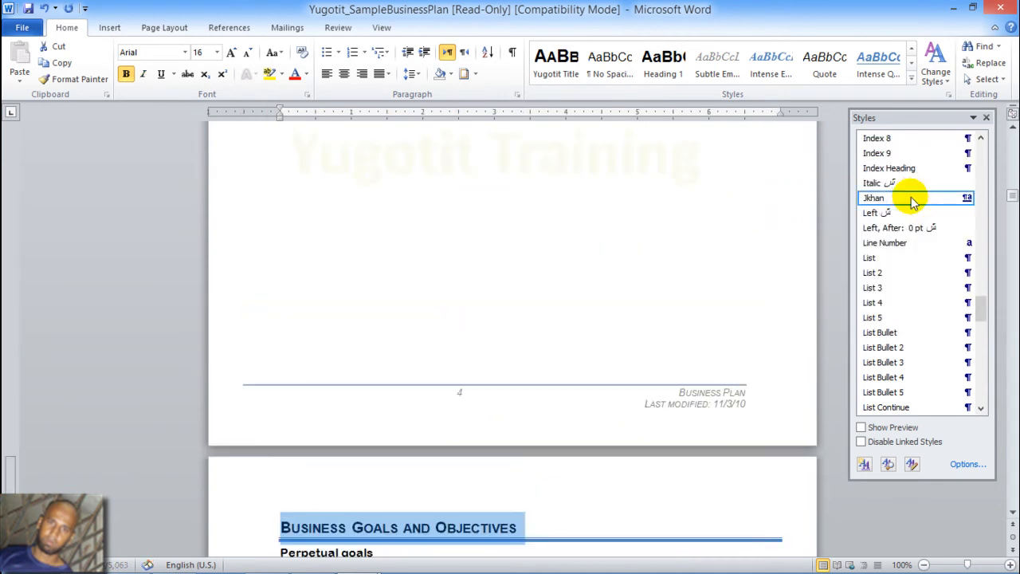
{"action": "scroll", "coordinate": [544, 334], "scroll_direction": "down", "scroll_amount": 3}
{"action": "scroll", "coordinate": [543, 333], "scroll_direction": "up", "scroll_amount": 10}
{"action": "scroll", "coordinate": [544, 332], "scroll_direction": "up", "scroll_amount": 4}
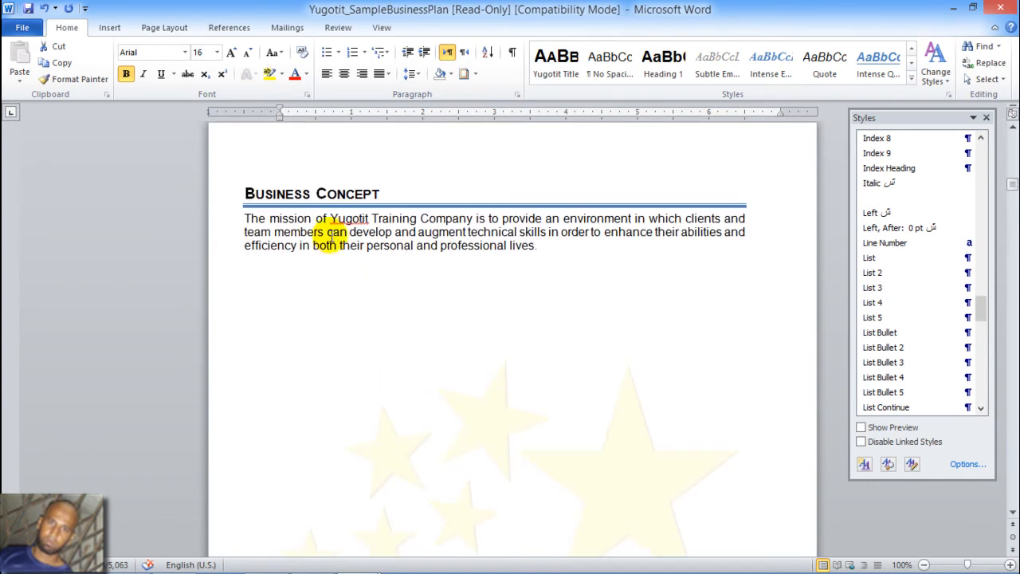
{"action": "left_click", "coordinate": [333, 238]}
{"action": "scroll", "coordinate": [335, 243], "scroll_direction": "down", "scroll_amount": 12}
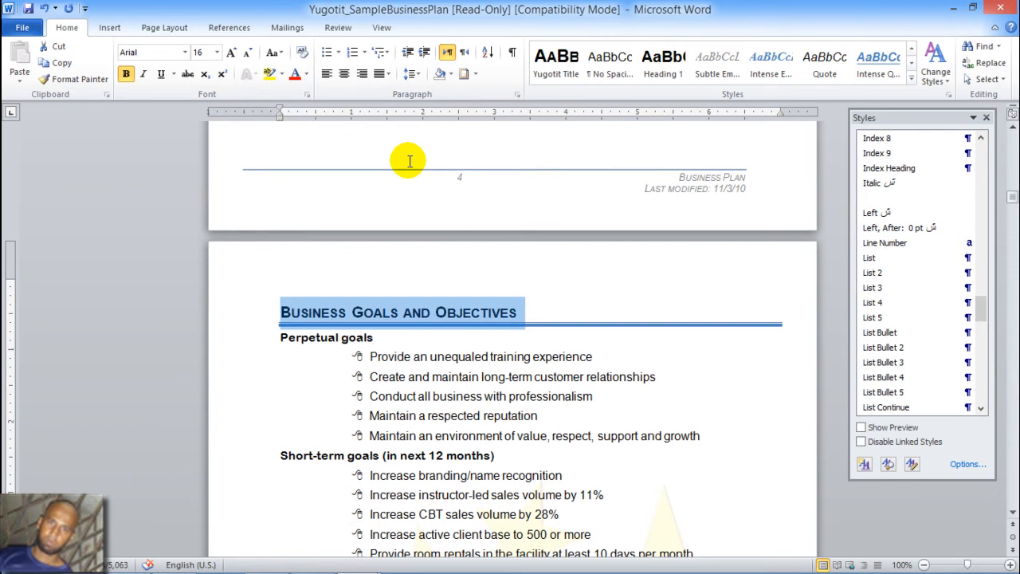
{"action": "key", "text": "ctrl+z"}
{"action": "scroll", "coordinate": [348, 184], "scroll_direction": "up", "scroll_amount": 2}
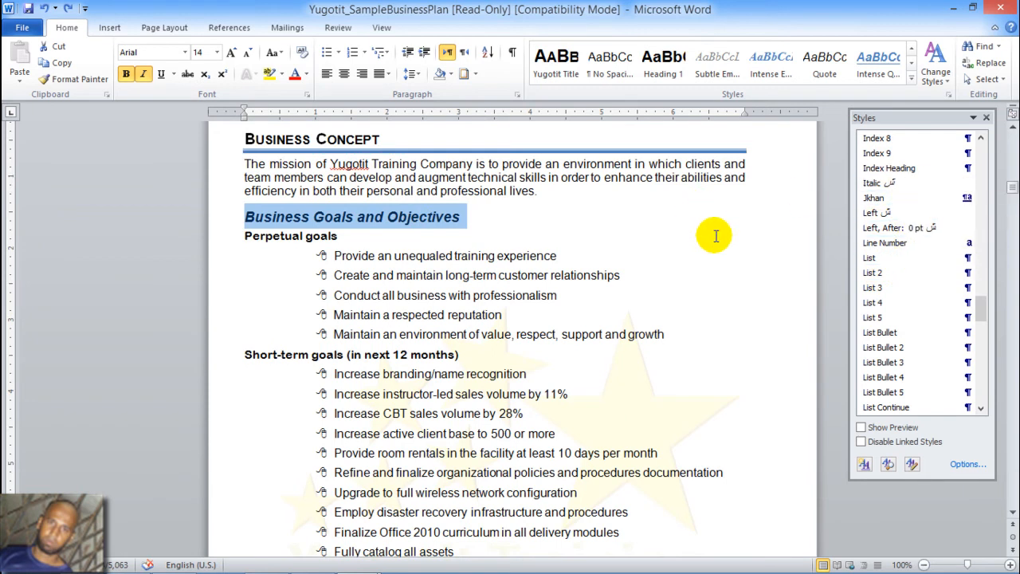
Apply the new custom style to the "Business Goals and Objectives" heading and turn off its small caps effect
{"action": "left_click", "coordinate": [892, 199]}
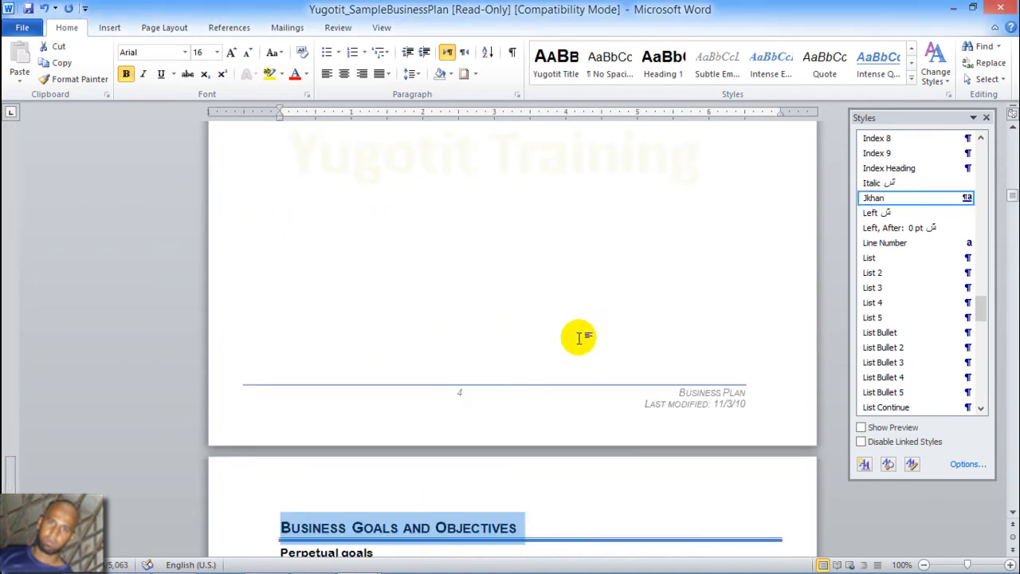
{"action": "scroll", "coordinate": [581, 330], "scroll_direction": "down", "scroll_amount": 4}
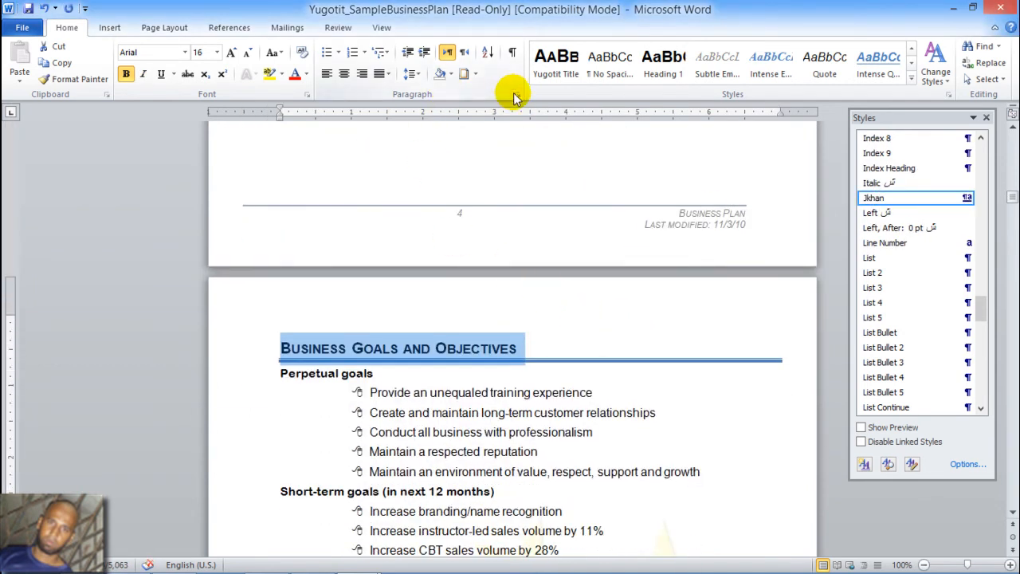
{"action": "left_click", "coordinate": [308, 94]}
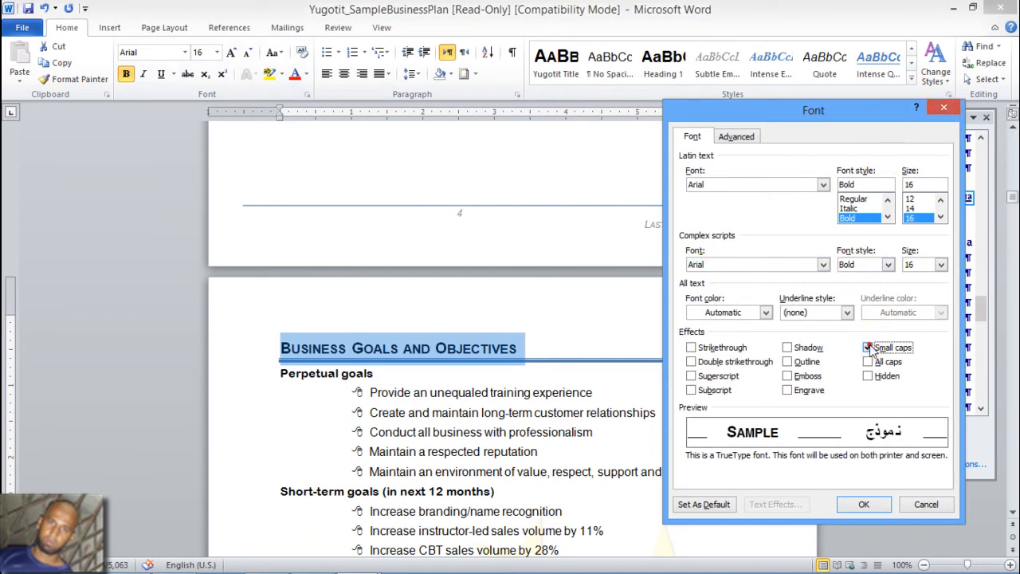
{"action": "left_click", "coordinate": [865, 504]}
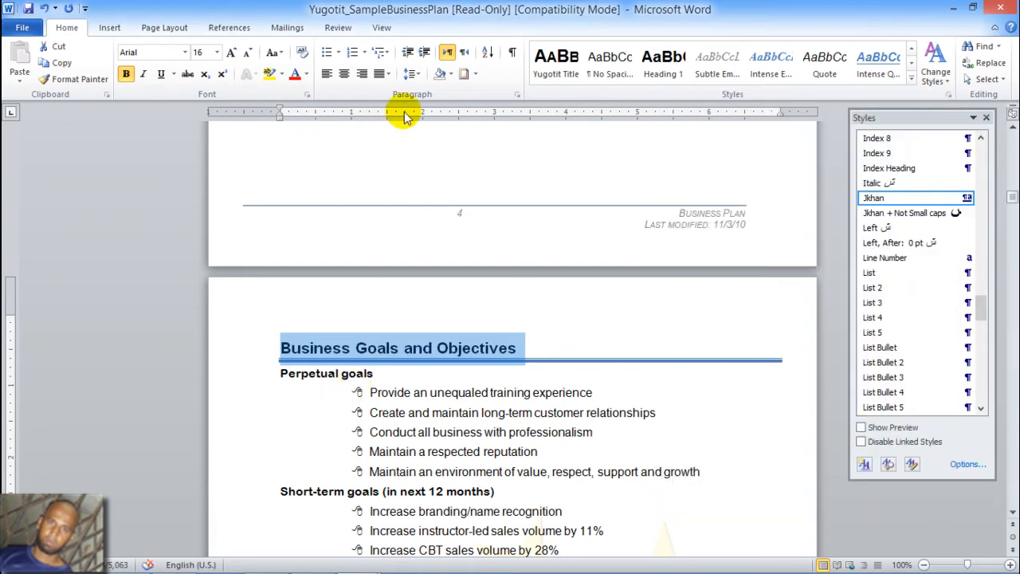
Remove the bottom border from the "Business Goals and Objectives" heading using Borders and Shading
{"action": "left_click", "coordinate": [473, 76]}
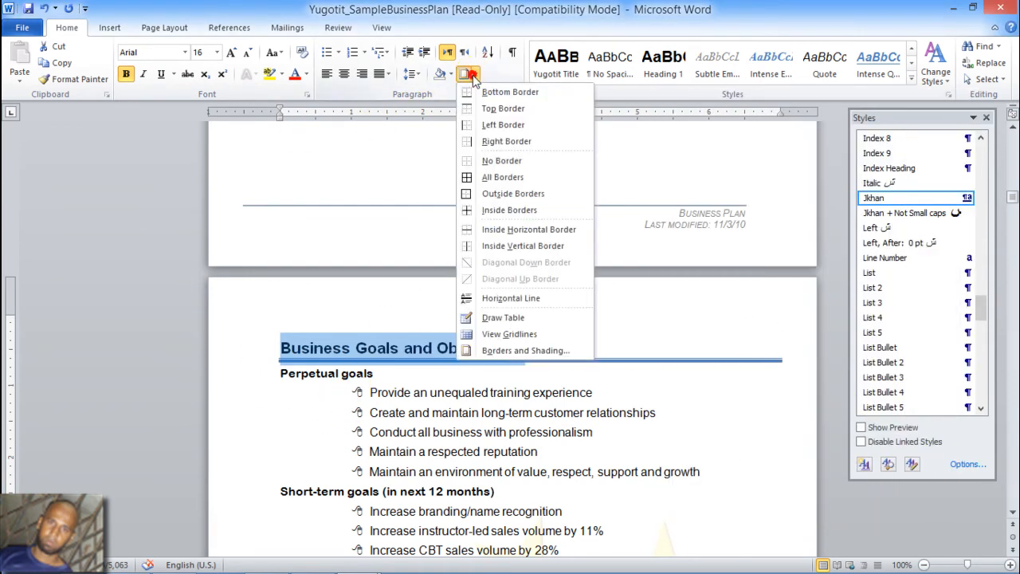
{"action": "left_click", "coordinate": [510, 353]}
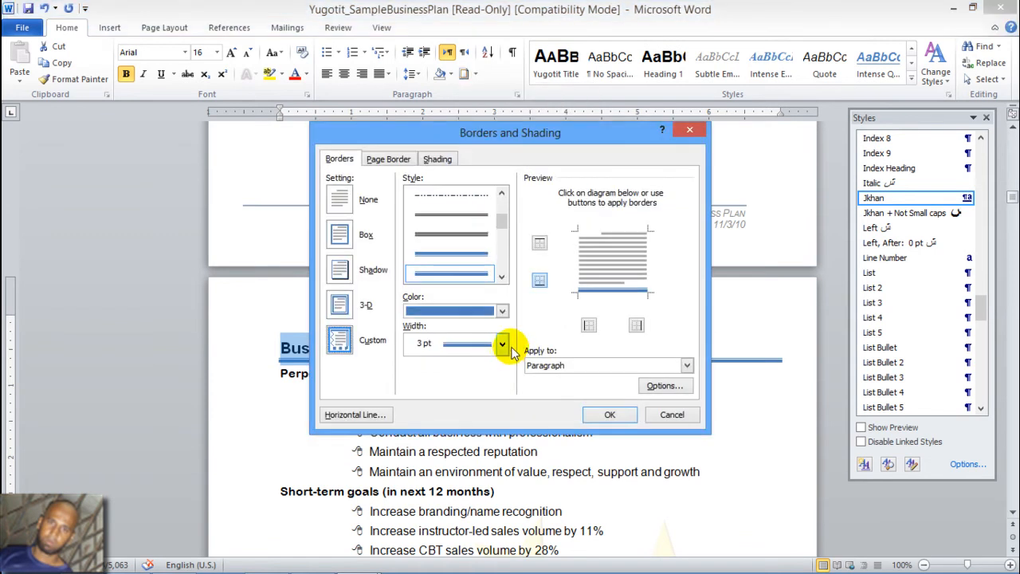
{"action": "left_click", "coordinate": [609, 415]}
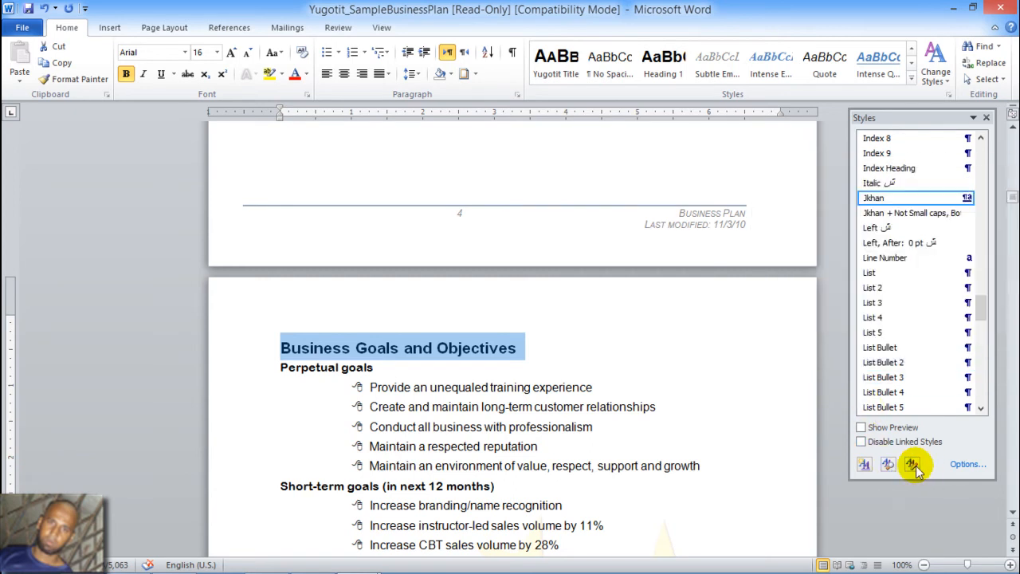
Define a new paragraph style from this heading as the custom style's subtitle version, with Normal as the style for the following paragraph
{"action": "left_click", "coordinate": [865, 465]}
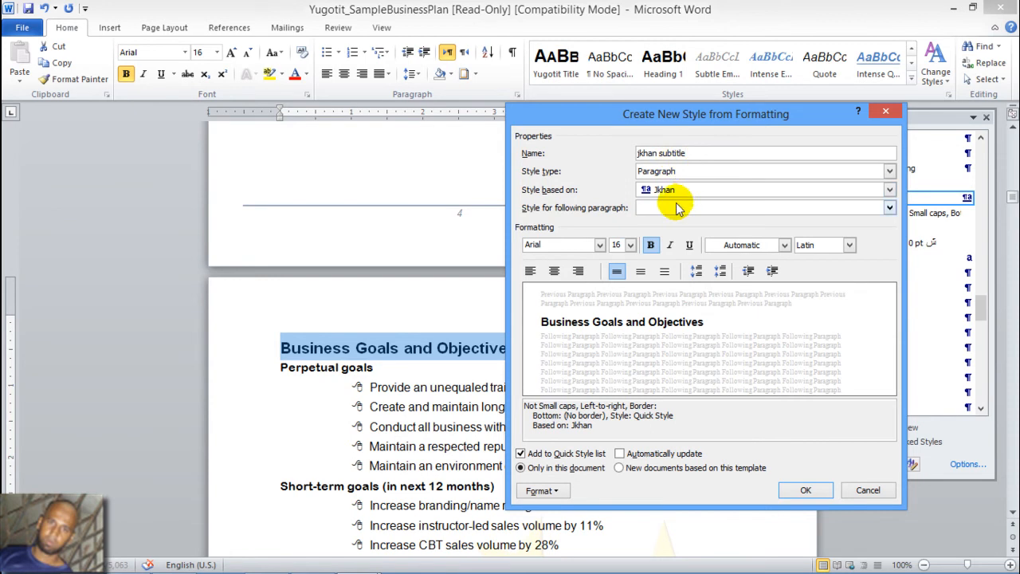
{"action": "left_click", "coordinate": [890, 208]}
{"action": "scroll", "coordinate": [766, 319], "scroll_direction": "down", "scroll_amount": 2}
{"action": "scroll", "coordinate": [767, 318], "scroll_direction": "down", "scroll_amount": 9}
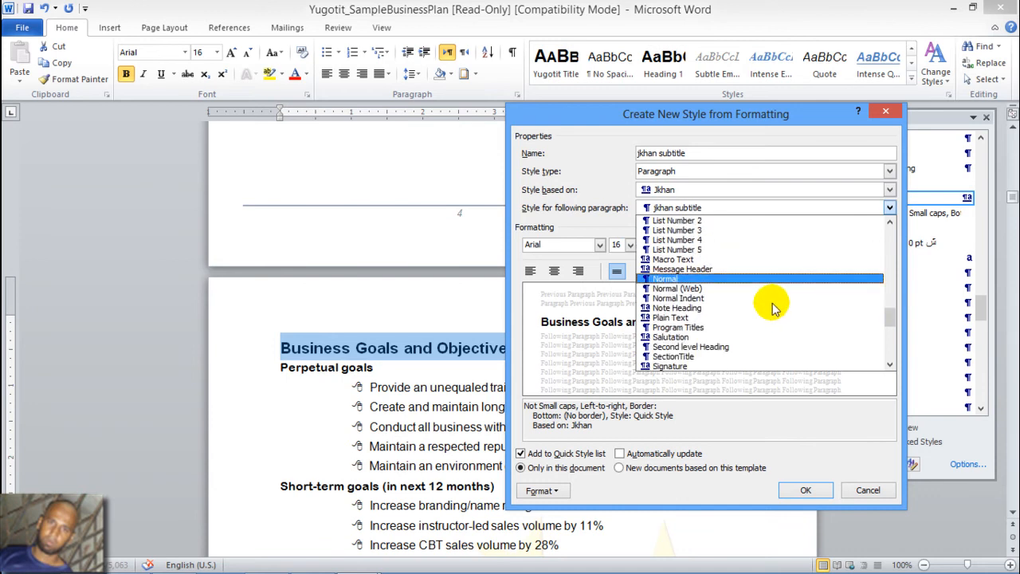
{"action": "left_click", "coordinate": [741, 278]}
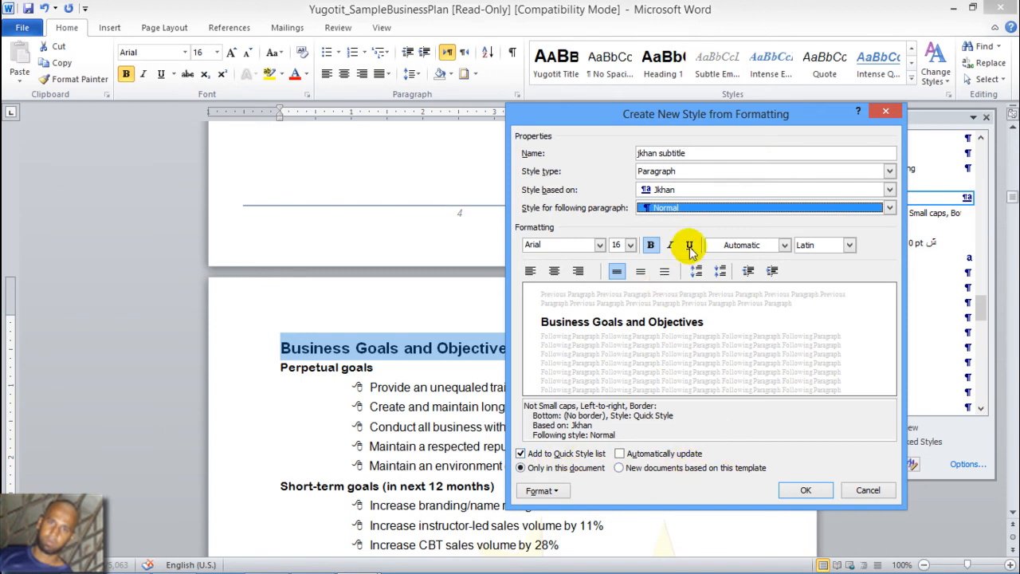
Review the additional formatting options for the new subtitle style, including its font and paragraph settings, without changing them
{"action": "left_click", "coordinate": [546, 491]}
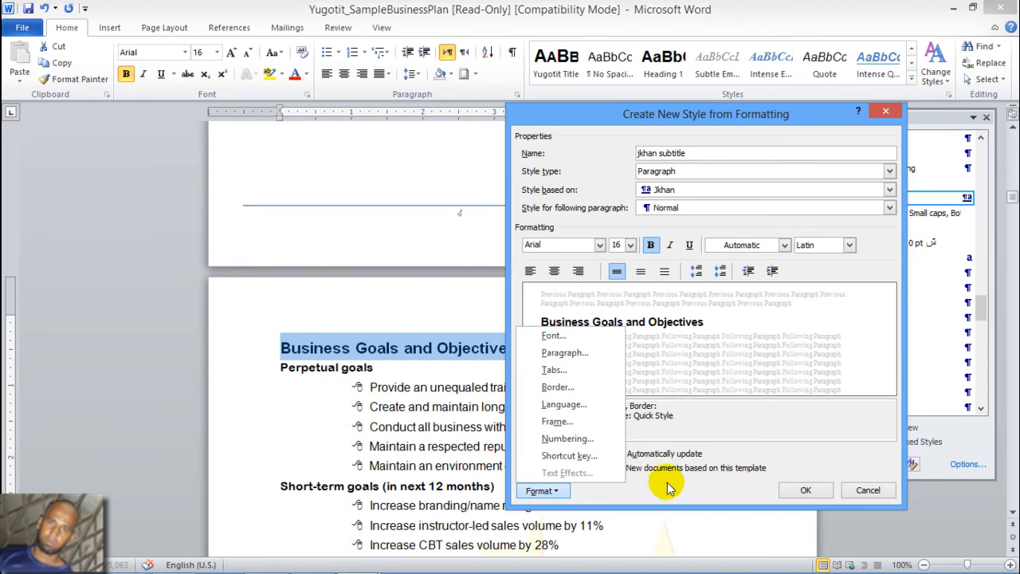
{"action": "left_click", "coordinate": [693, 487]}
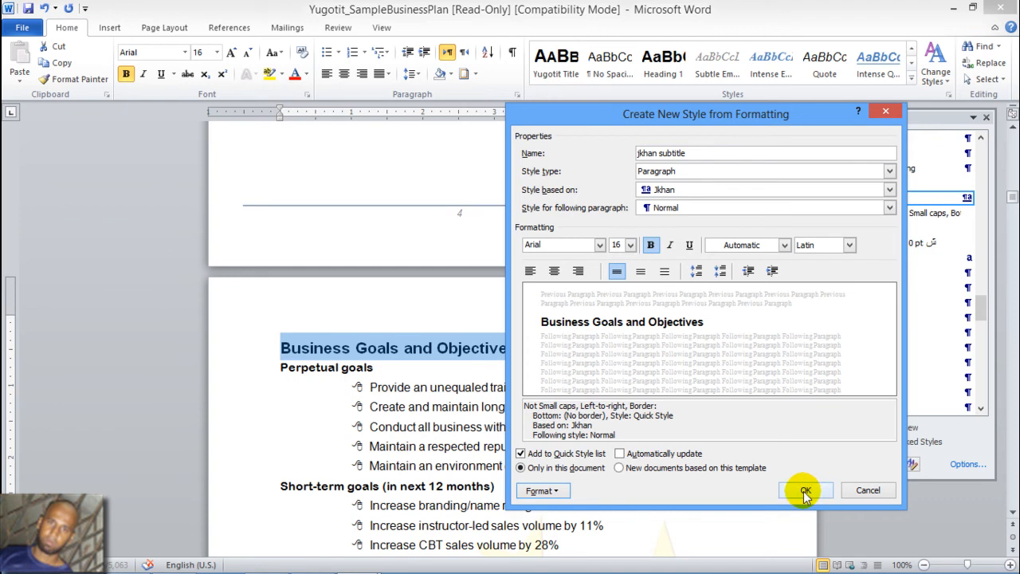
{"action": "left_click", "coordinate": [556, 492]}
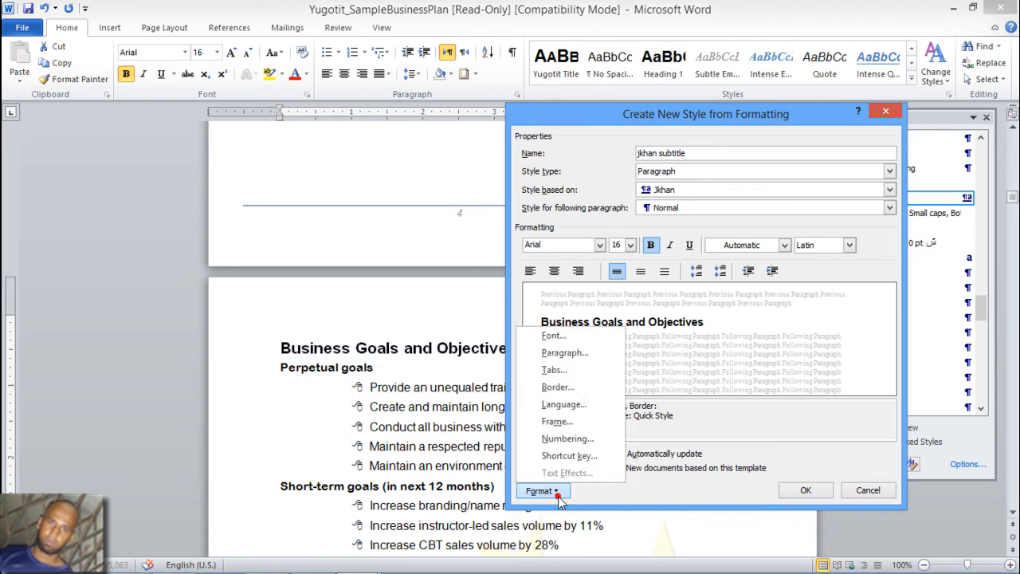
{"action": "left_click", "coordinate": [558, 336]}
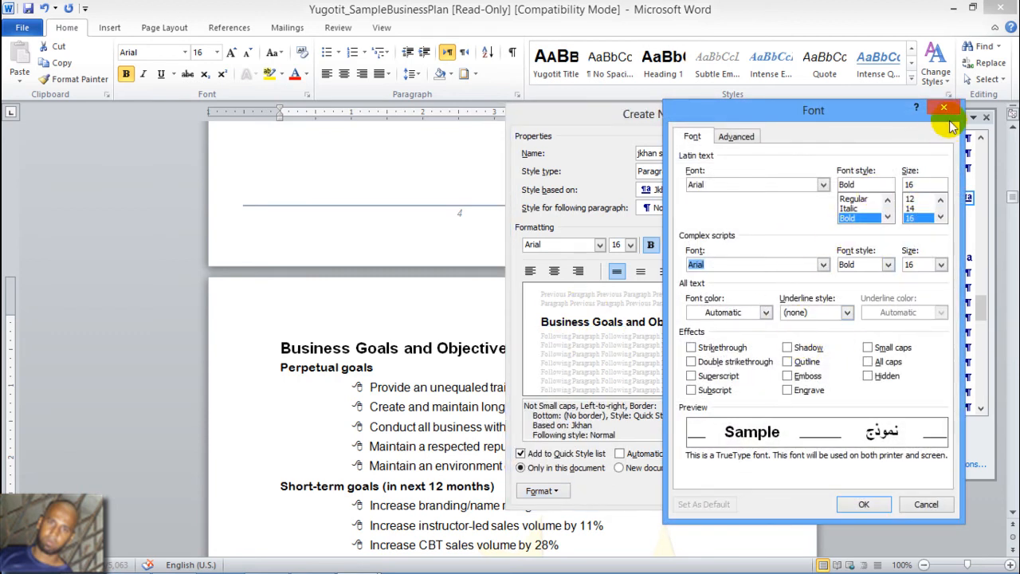
{"action": "left_click", "coordinate": [947, 111]}
{"action": "left_click", "coordinate": [558, 492]}
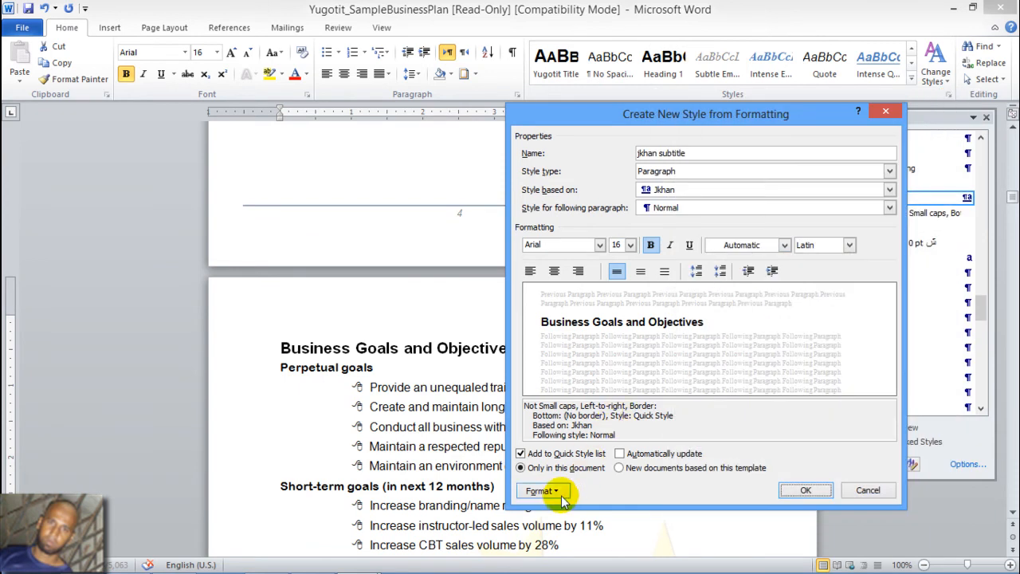
{"action": "left_click", "coordinate": [584, 353]}
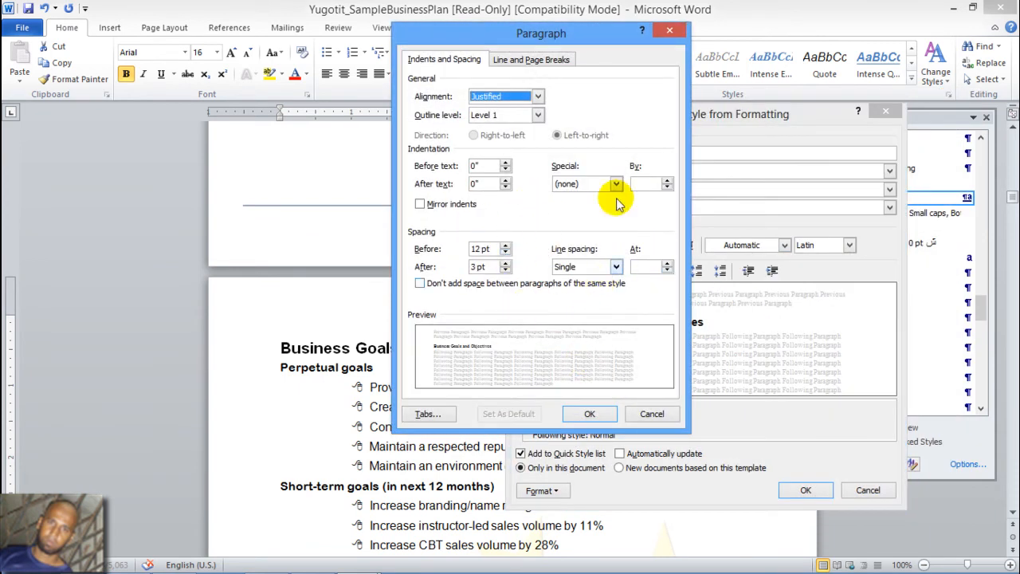
{"action": "left_click", "coordinate": [668, 32]}
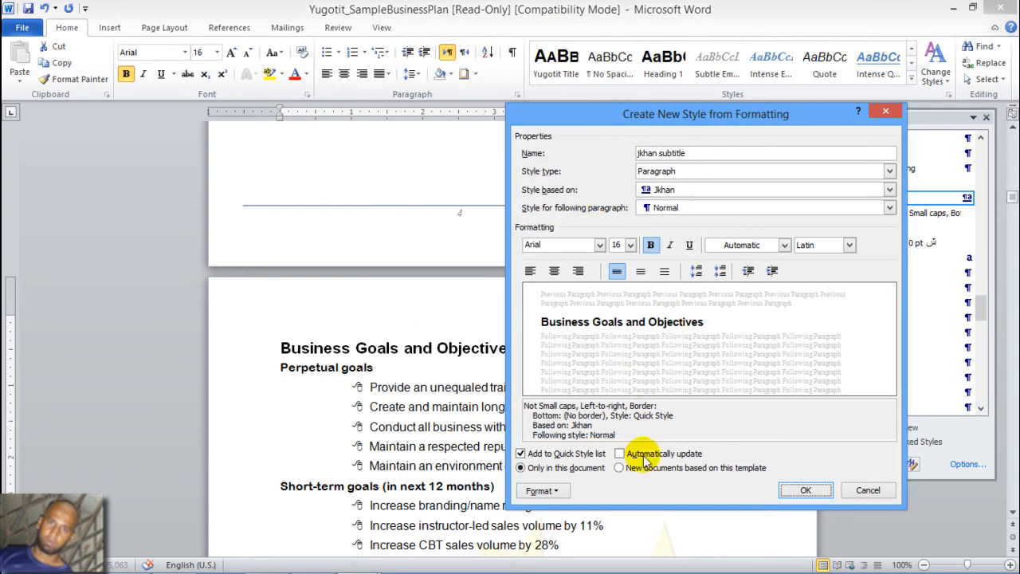
Save the new subtitle style and check the "Business Goals and Objectives" heading on the page
{"action": "left_click", "coordinate": [807, 491]}
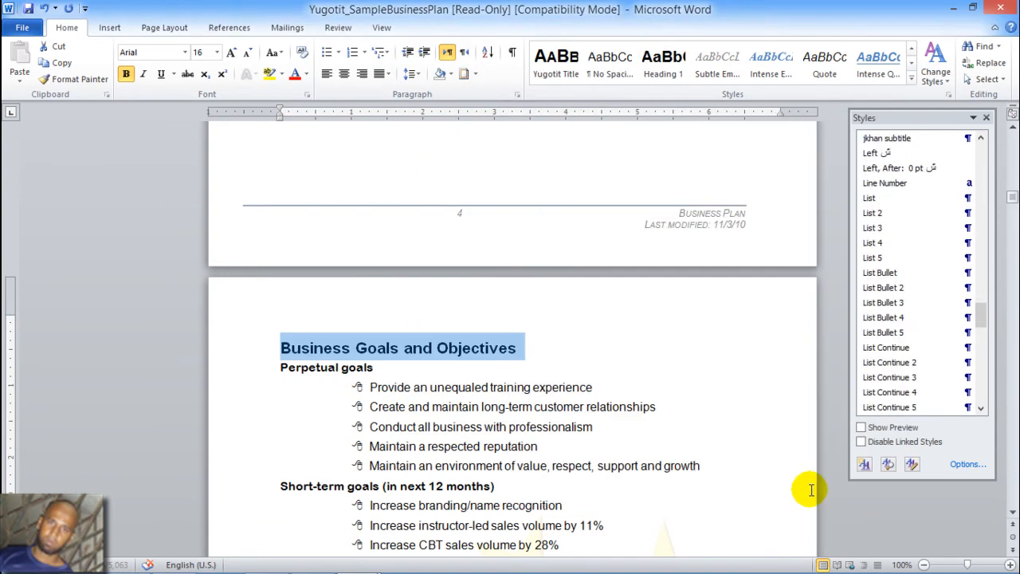
{"action": "left_click", "coordinate": [542, 350]}
{"action": "scroll", "coordinate": [503, 351], "scroll_direction": "up", "scroll_amount": 10}
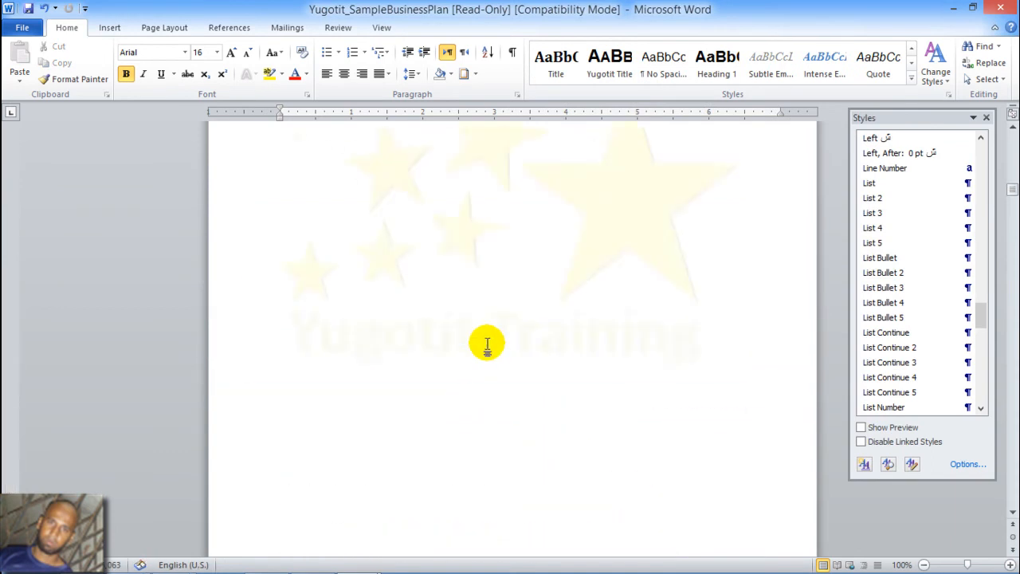
{"action": "scroll", "coordinate": [487, 344], "scroll_direction": "down", "scroll_amount": 10}
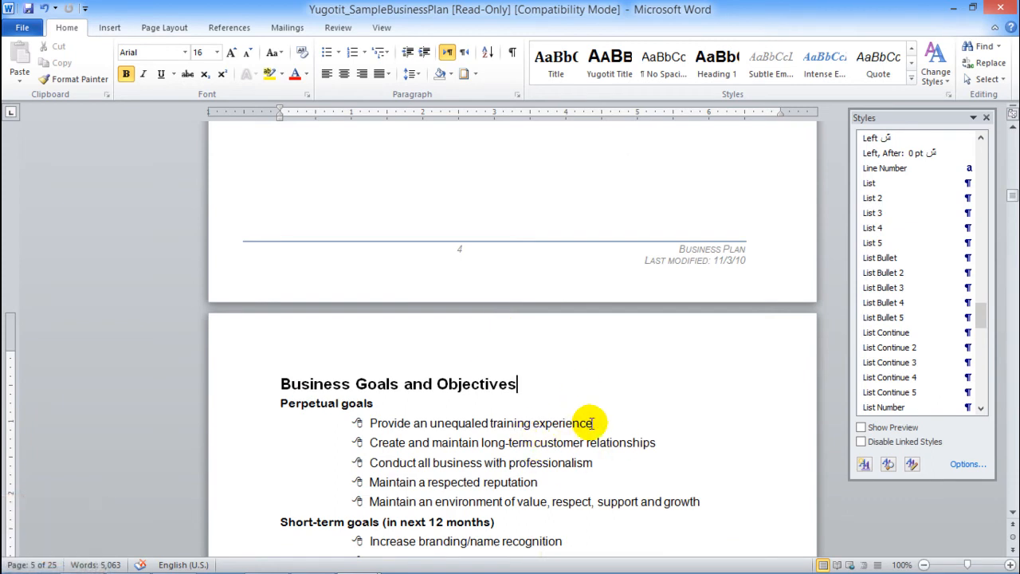
Go to the "Executive Summary" heading, select it, and examine its paragraph and text level formatting in the Style Inspector
{"action": "key", "text": "ctrl+alt+shift+s"}
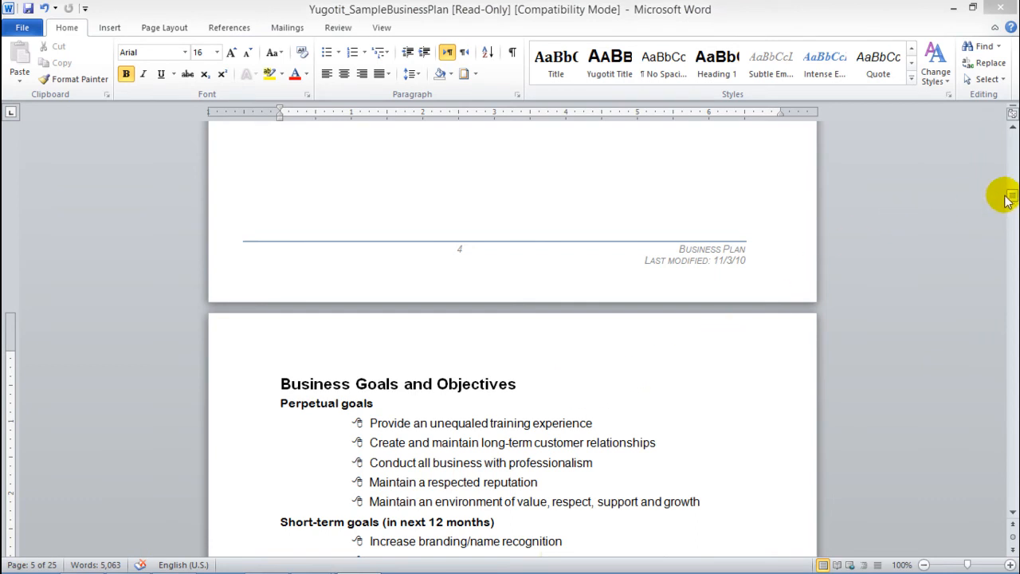
{"action": "left_click_drag", "start_coordinate": [1011, 196], "coordinate": [1014, 168]}
{"action": "left_click", "coordinate": [292, 427]}
{"action": "triple_click", "coordinate": [285, 424]}
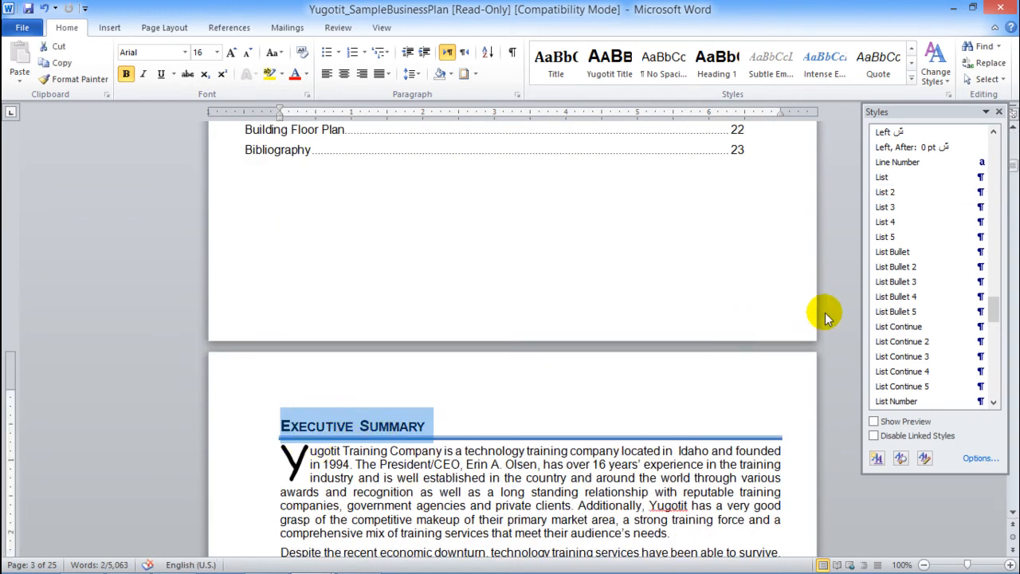
{"action": "left_click", "coordinate": [902, 460]}
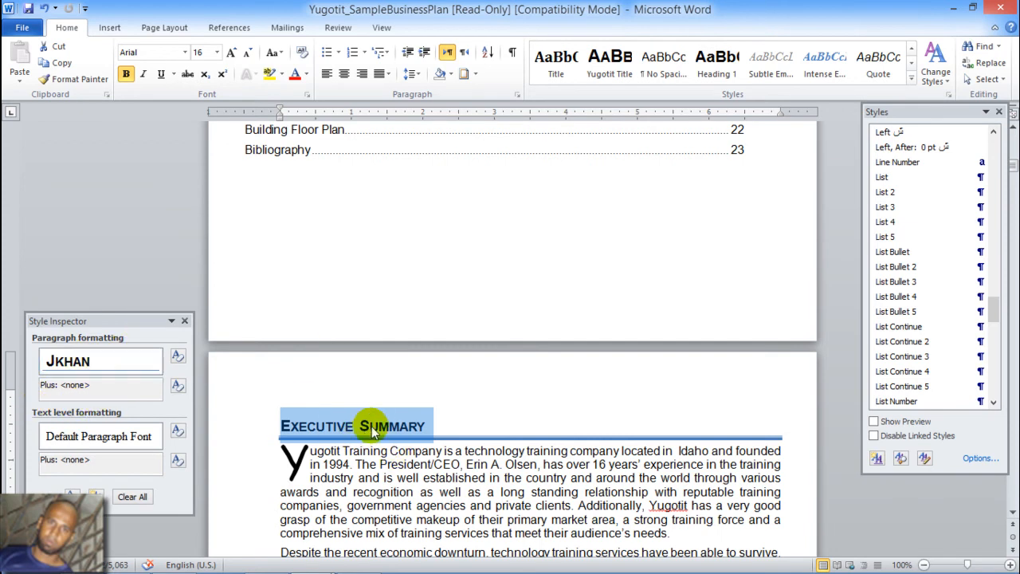
{"action": "mouse_move", "coordinate": [90, 371]}
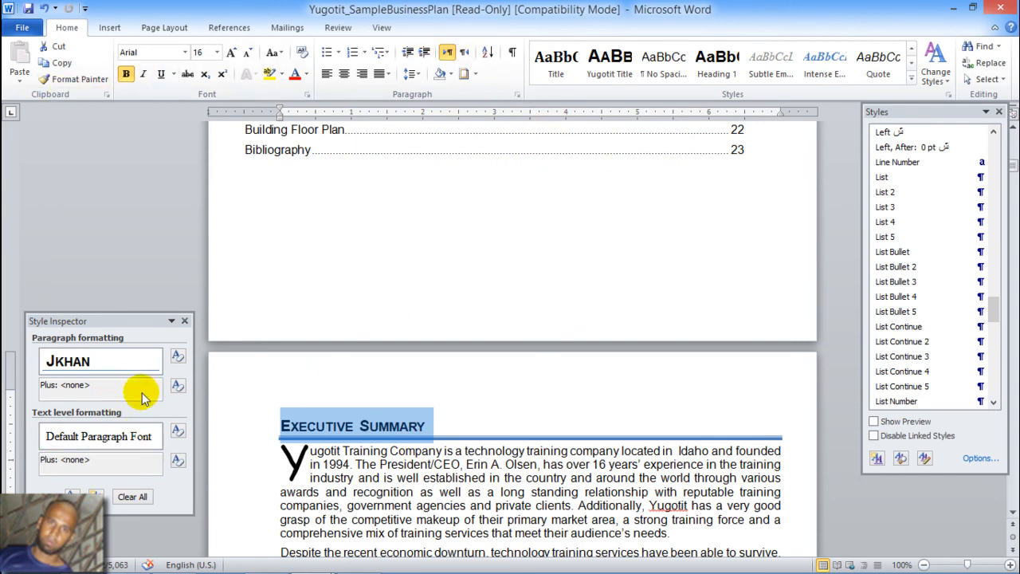
Toggle italic on the "Executive Summary" heading to compare the Style Inspector entries, and leave the heading italic
{"action": "left_click", "coordinate": [143, 74]}
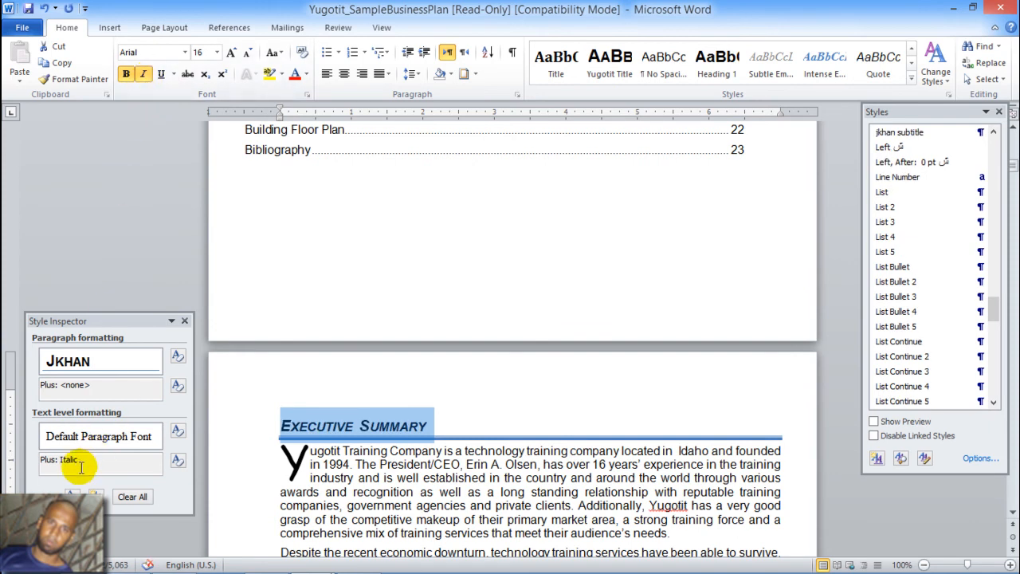
{"action": "left_click", "coordinate": [144, 74]}
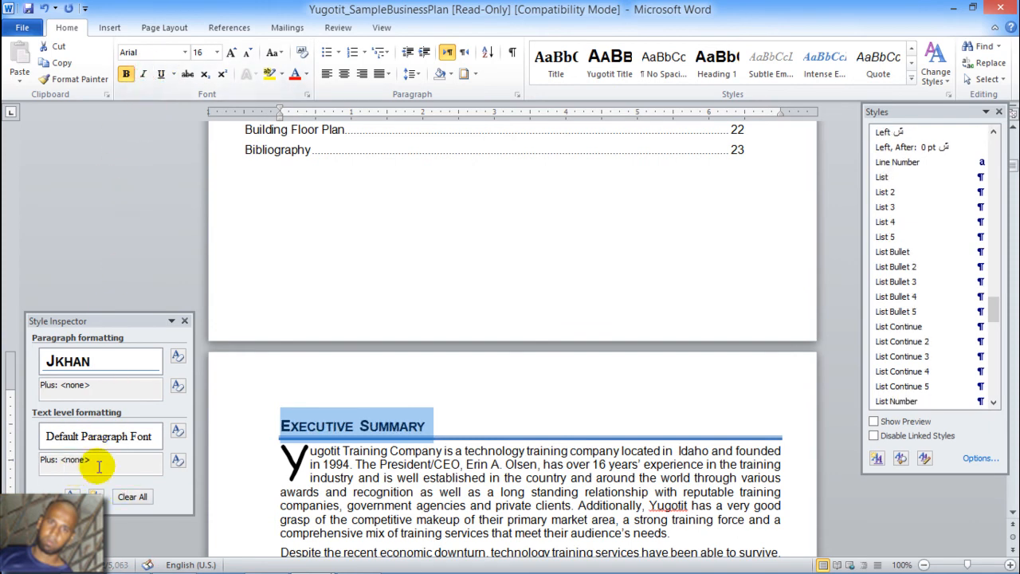
{"action": "left_click", "coordinate": [146, 78]}
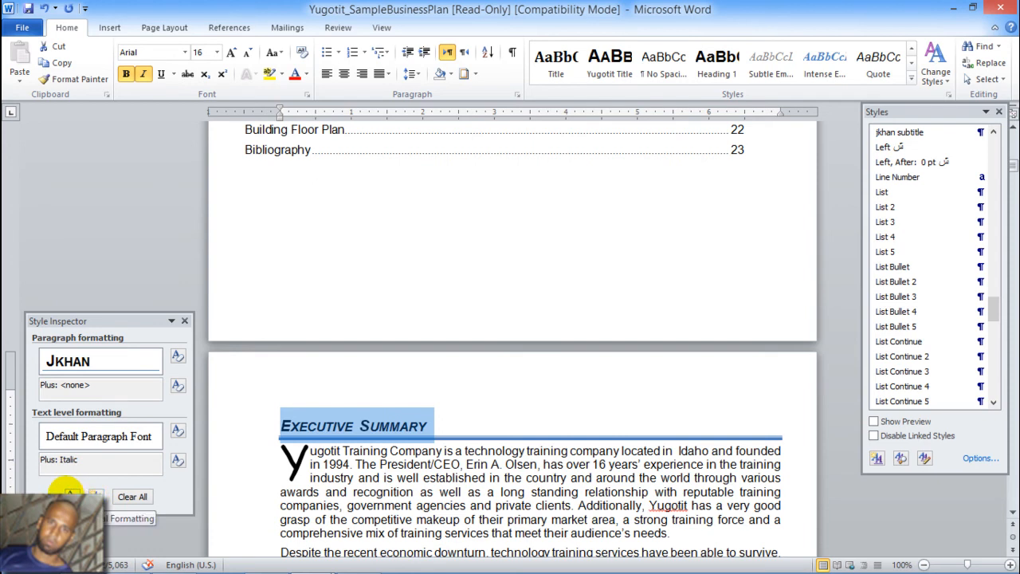
Reveal the formatting of the "Executive Summary" heading, examine its font, paragraph and border details, and dismiss the Styles and Style Inspector windows
{"action": "left_click", "coordinate": [70, 494]}
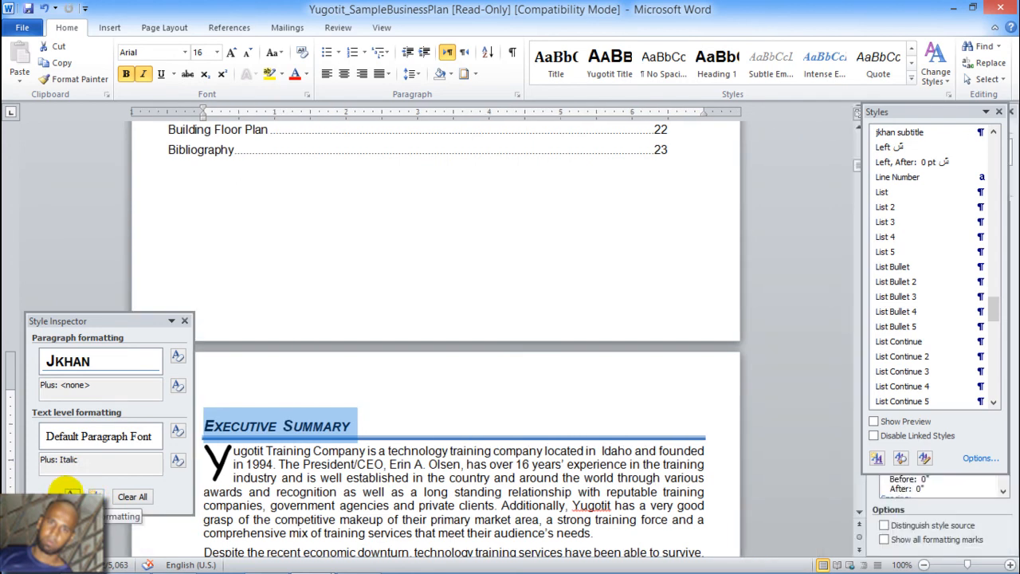
{"action": "left_click", "coordinate": [1000, 111]}
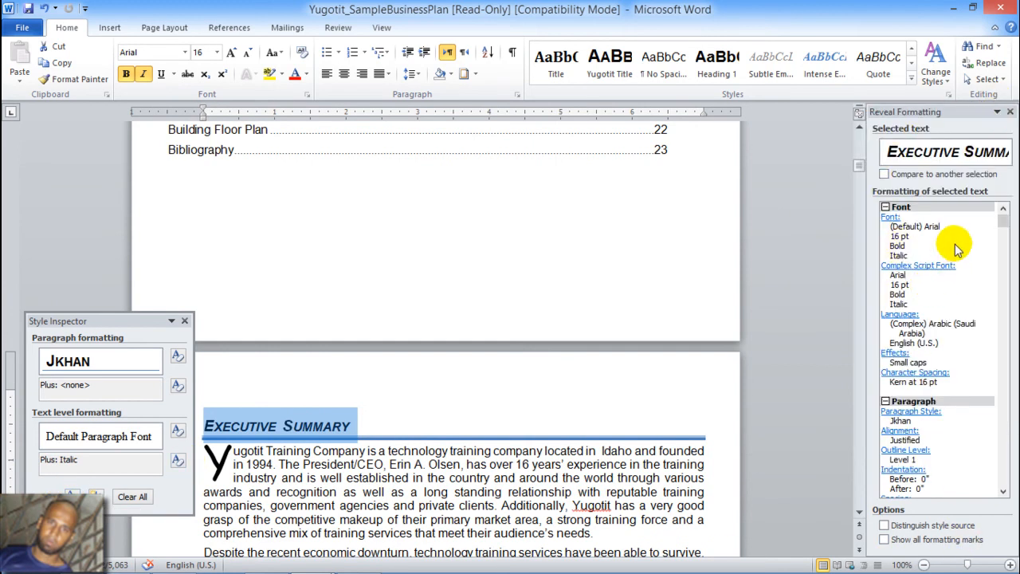
{"action": "left_click_drag", "start_coordinate": [1007, 221], "coordinate": [1007, 220]}
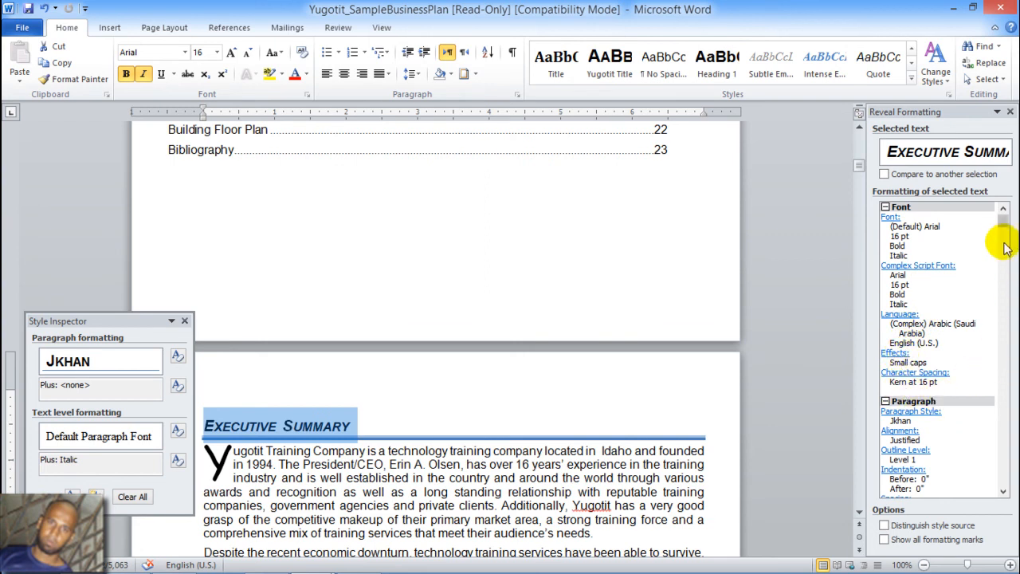
{"action": "left_click_drag", "start_coordinate": [1007, 229], "coordinate": [981, 330]}
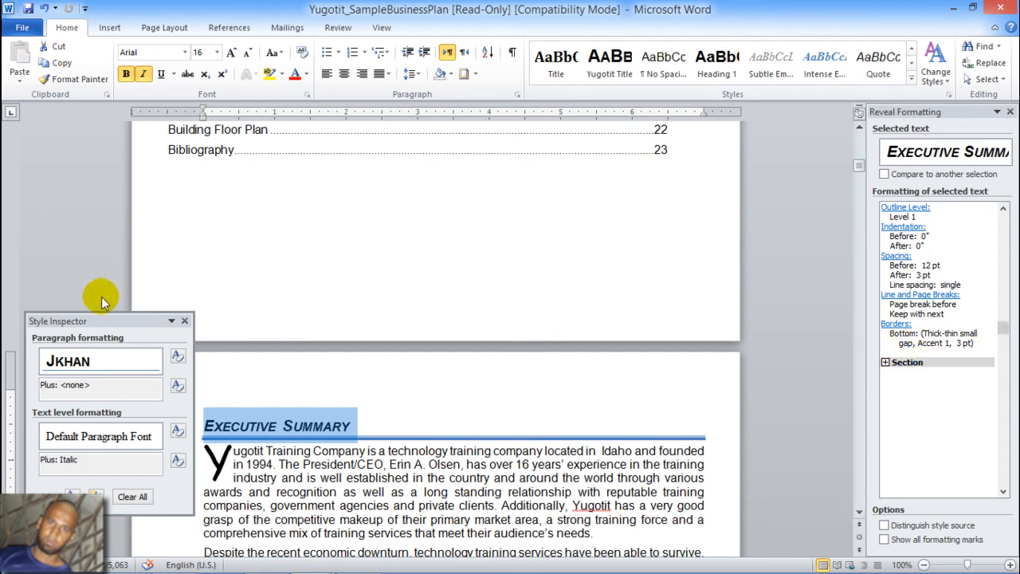
{"action": "left_click", "coordinate": [184, 321]}
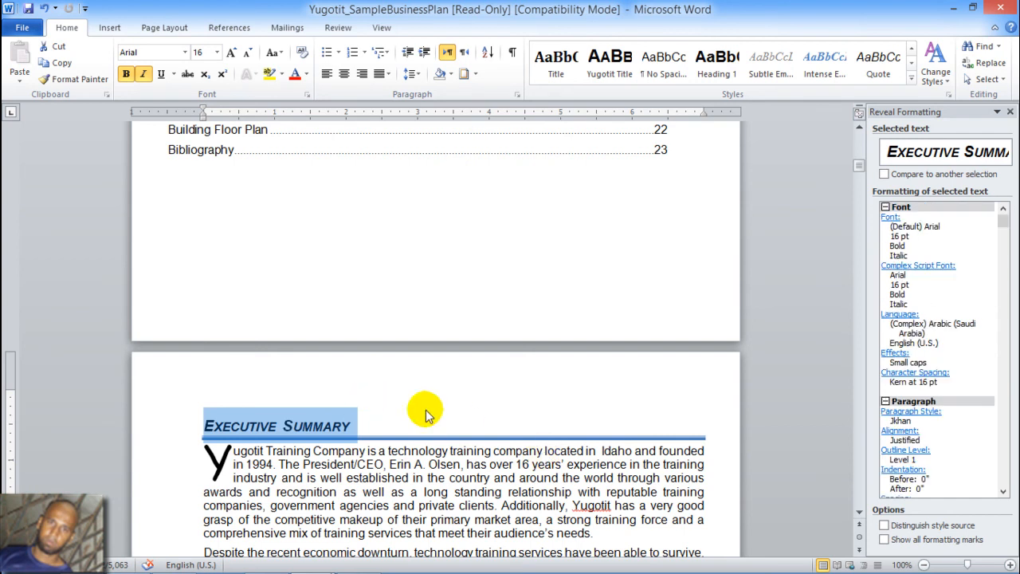
Review the font settings of the "Executive Summary" heading without changing them, and remove the heading's bottom paragraph border
{"action": "left_click", "coordinate": [889, 218]}
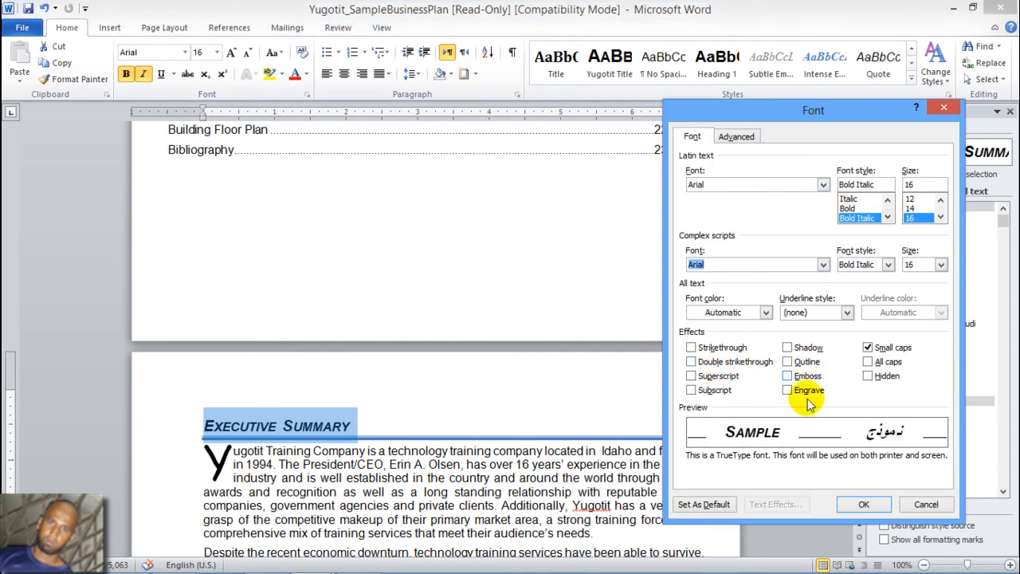
{"action": "left_click", "coordinate": [927, 504]}
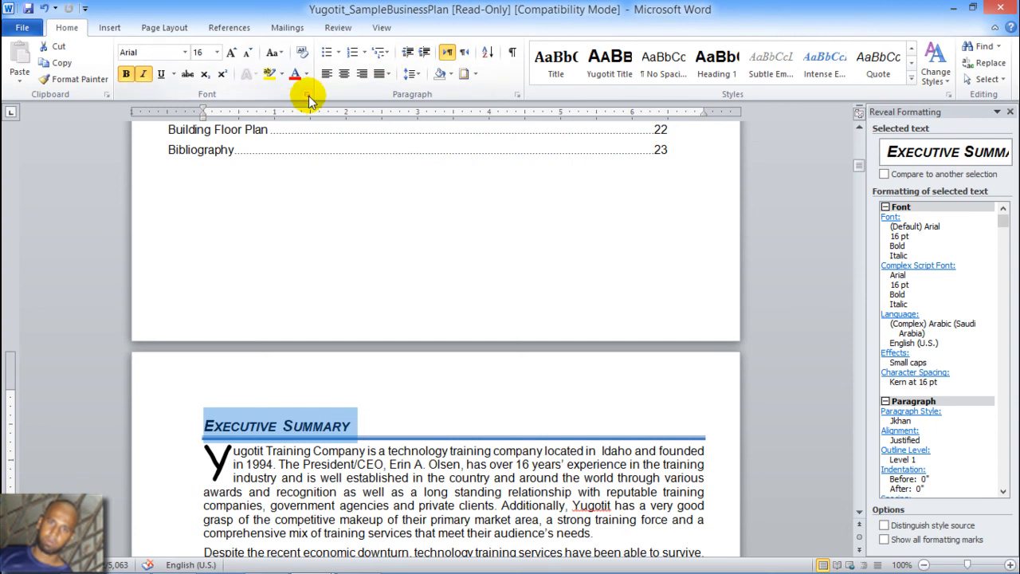
{"action": "left_click", "coordinate": [474, 75]}
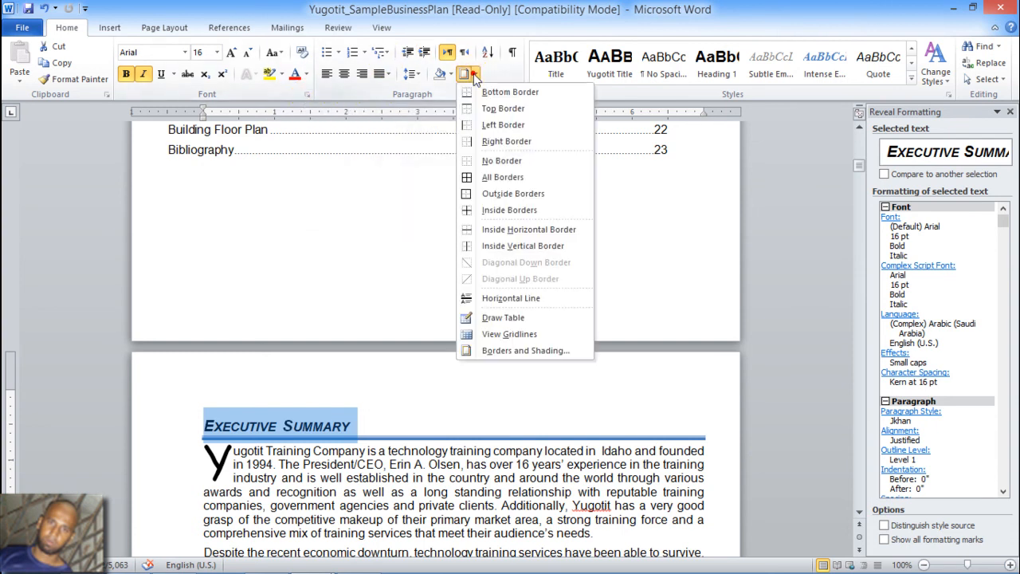
{"action": "left_click", "coordinate": [526, 346]}
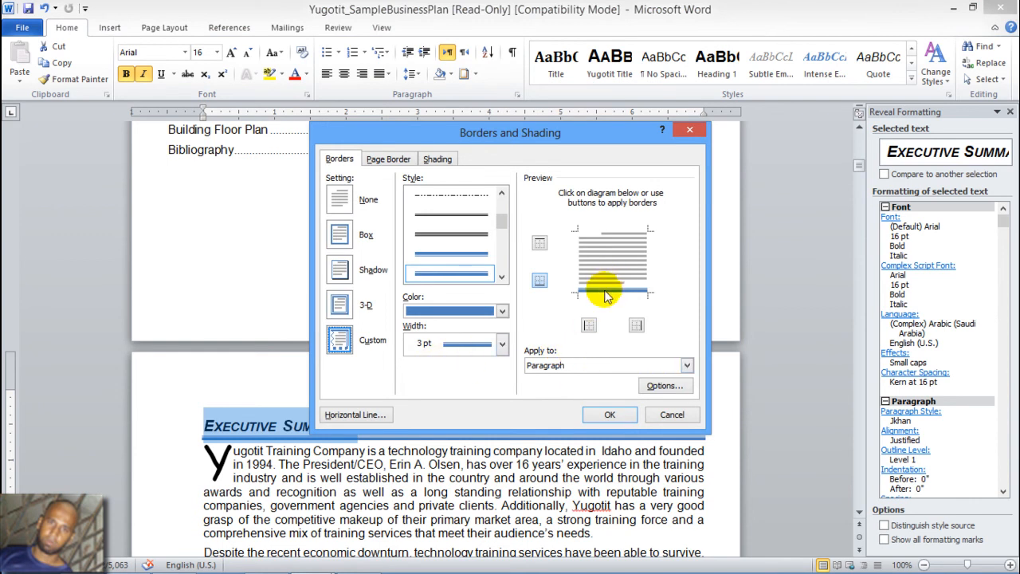
{"action": "left_click", "coordinate": [620, 422]}
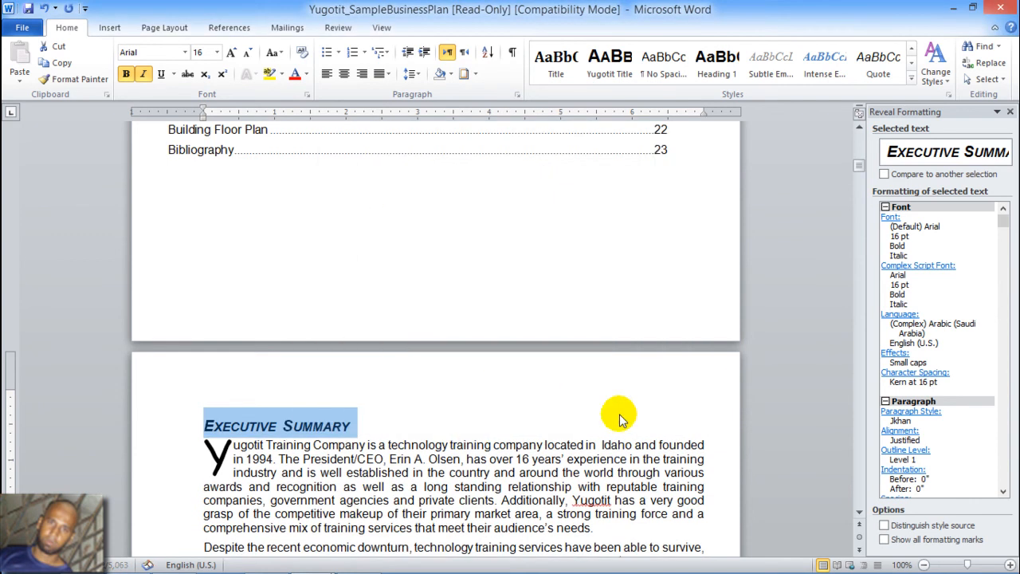
Compare the look of the "Executive Summary" heading with the "Business Concept" heading on the following page
{"action": "scroll", "coordinate": [469, 393], "scroll_direction": "down", "scroll_amount": 5}
{"action": "scroll", "coordinate": [470, 391], "scroll_direction": "down", "scroll_amount": 6}
{"action": "scroll", "coordinate": [462, 415], "scroll_direction": "up", "scroll_amount": 5}
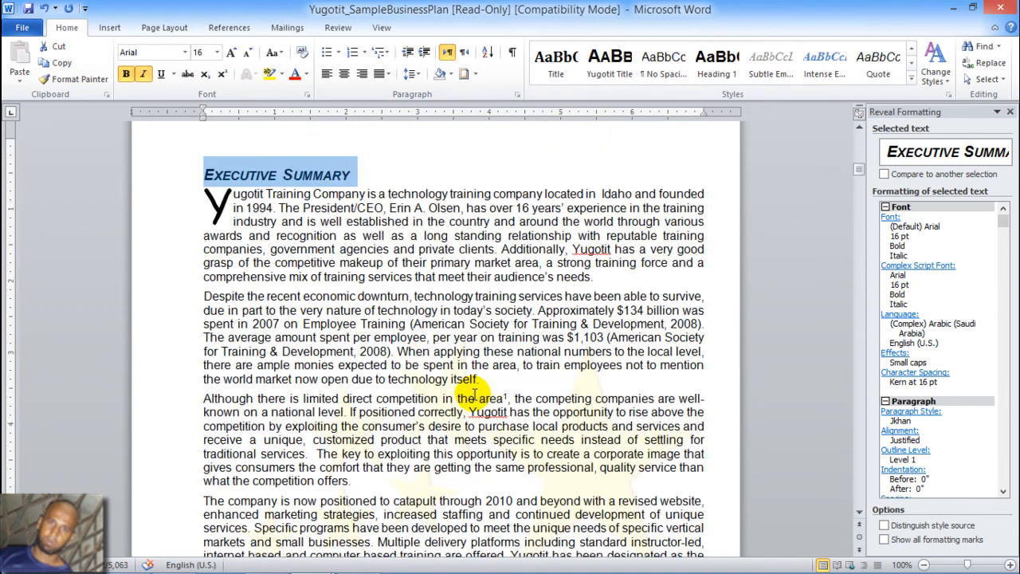
{"action": "scroll", "coordinate": [476, 396], "scroll_direction": "down", "scroll_amount": 10}
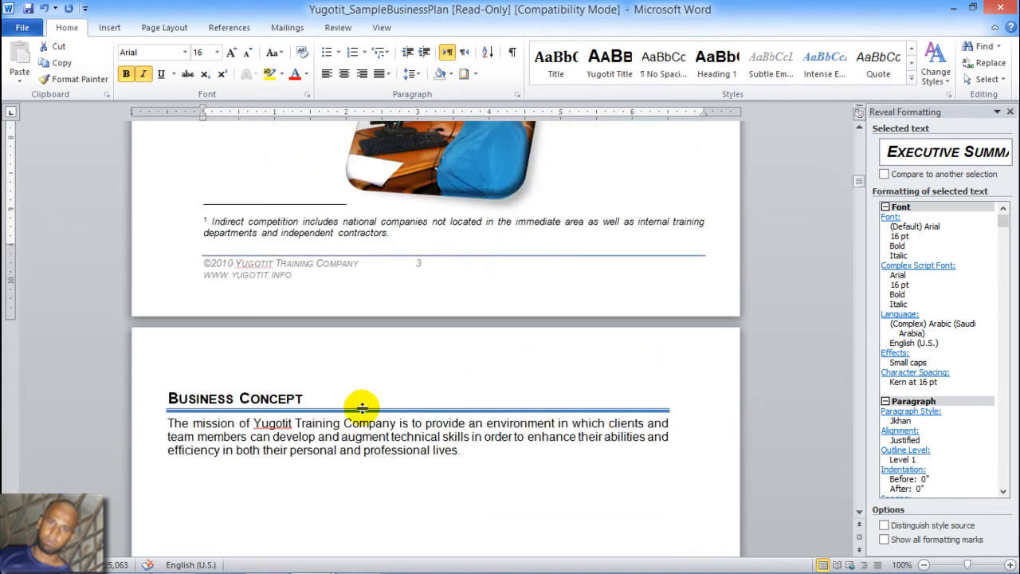
{"action": "scroll", "coordinate": [315, 423], "scroll_direction": "up", "scroll_amount": 15}
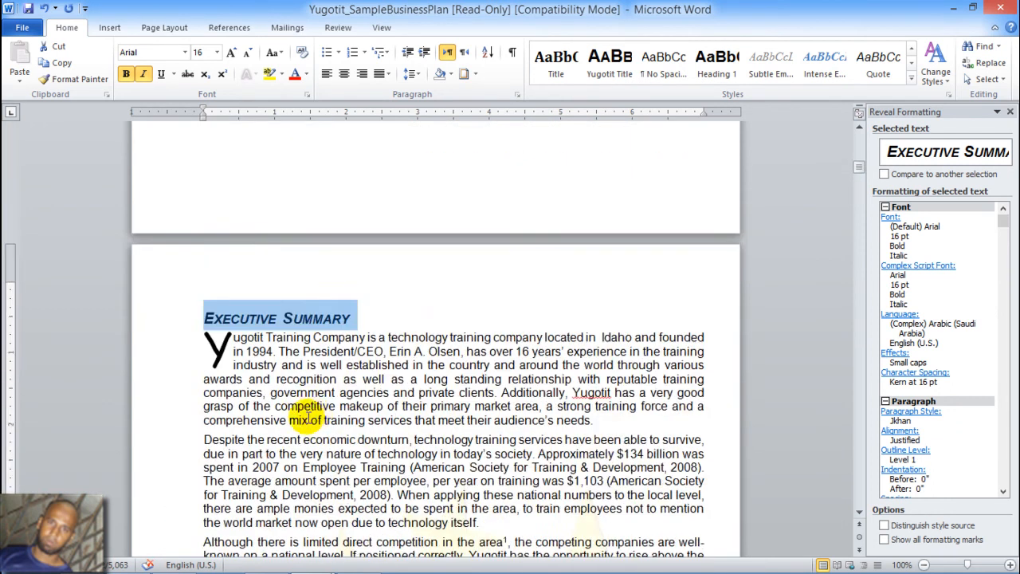
{"action": "scroll", "coordinate": [294, 425], "scroll_direction": "up", "scroll_amount": 6}
{"action": "scroll", "coordinate": [319, 428], "scroll_direction": "down", "scroll_amount": 7}
{"action": "scroll", "coordinate": [344, 430], "scroll_direction": "down", "scroll_amount": 15}
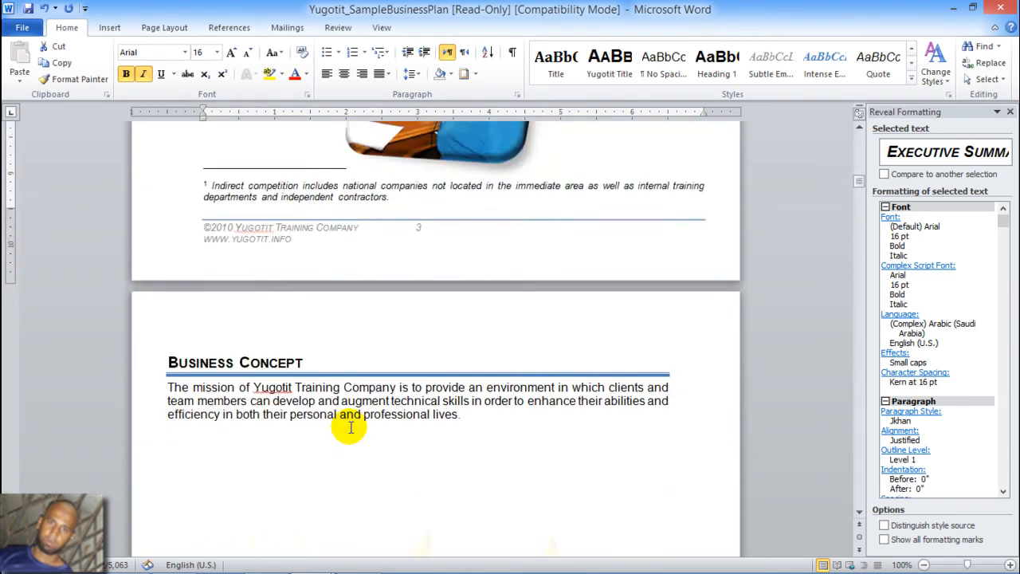
{"action": "scroll", "coordinate": [348, 427], "scroll_direction": "down", "scroll_amount": 5}
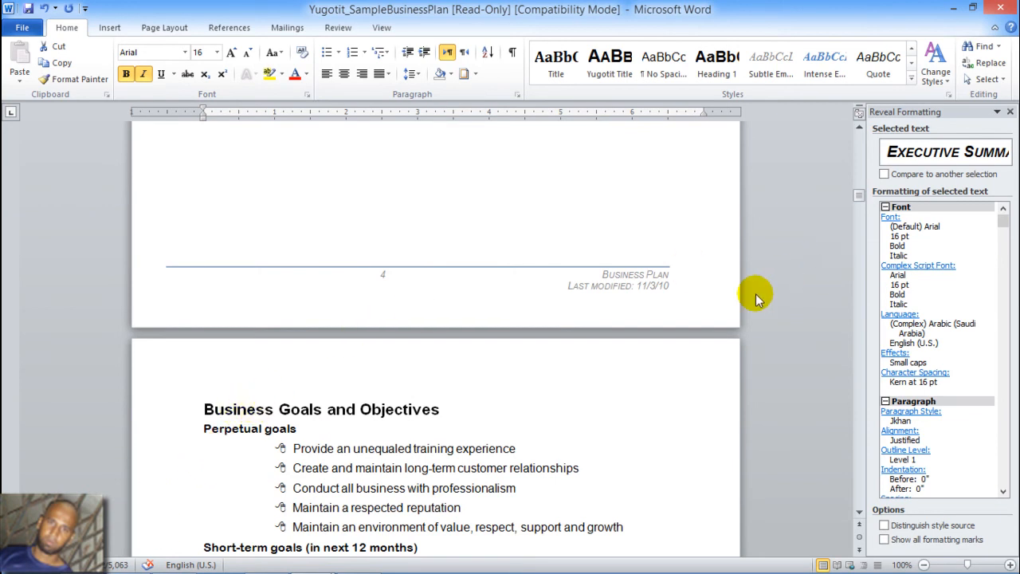
Select the "Business Goals and Objectives" heading and set its formatting as the basis for comparison with another selection
{"action": "key", "text": "Page_Up"}
{"action": "key", "text": "Page_Up"}
{"action": "key", "text": "Page_Up"}
{"action": "key", "text": "Page_Up"}
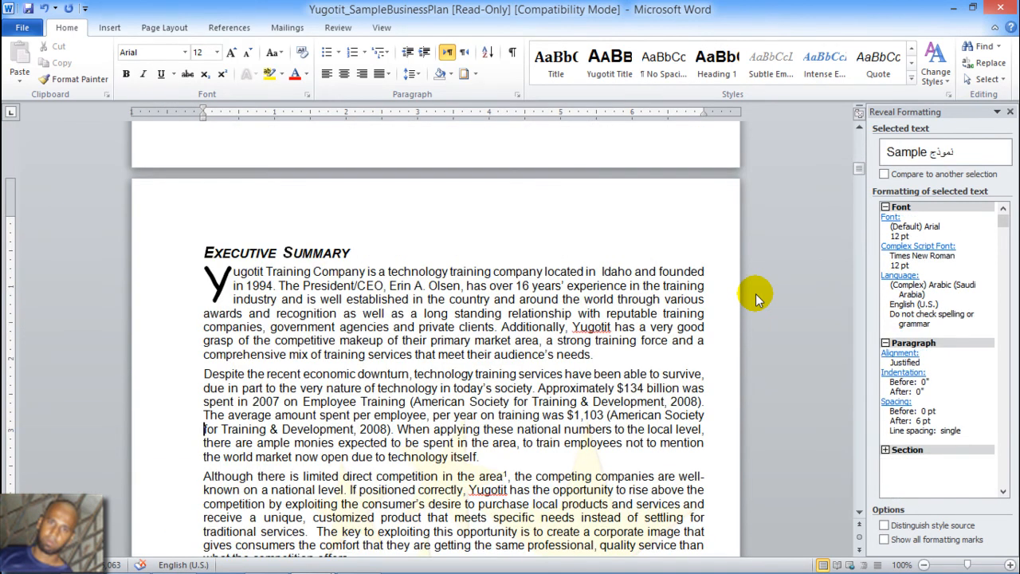
{"action": "key", "text": "Page_Down"}
{"action": "key", "text": "Page_Down"}
{"action": "key", "text": "Page_Down"}
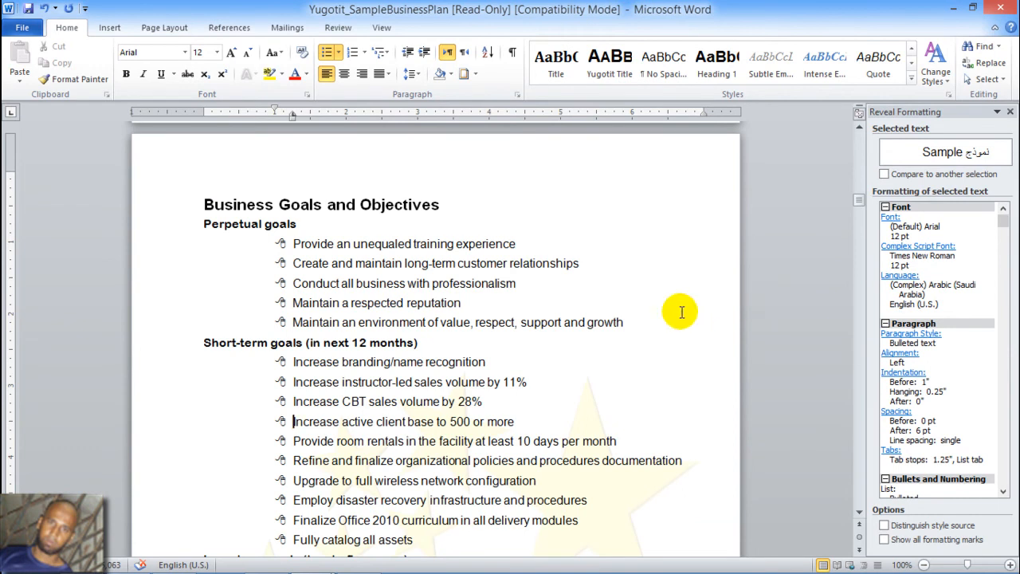
{"action": "left_click", "coordinate": [186, 209]}
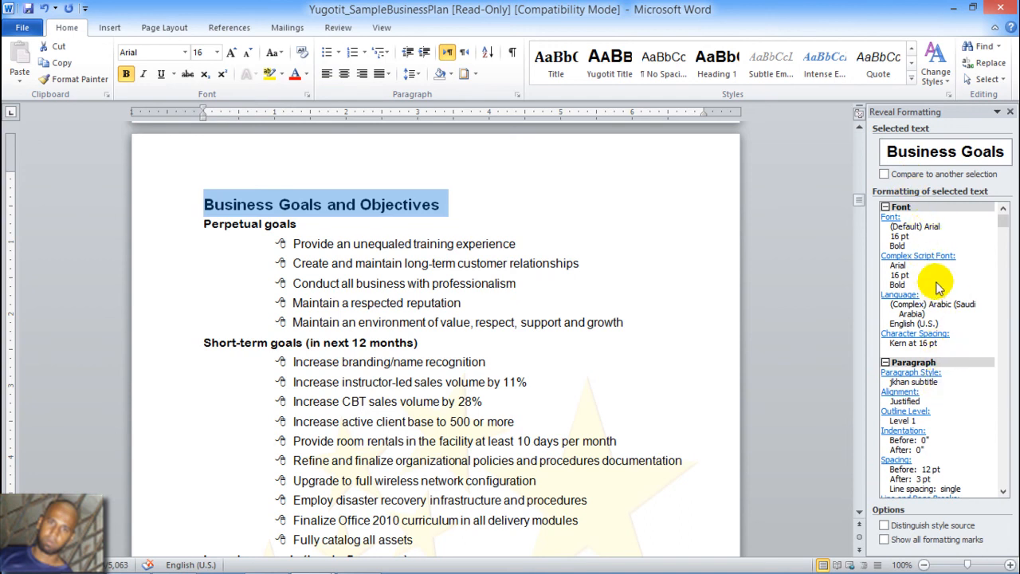
{"action": "left_click", "coordinate": [885, 173]}
Select the "Executive Summary" heading, examine its formatting differences from "Business Goals and Objectives", and close Reveal Formatting
{"action": "scroll", "coordinate": [611, 258], "scroll_direction": "up", "scroll_amount": 7}
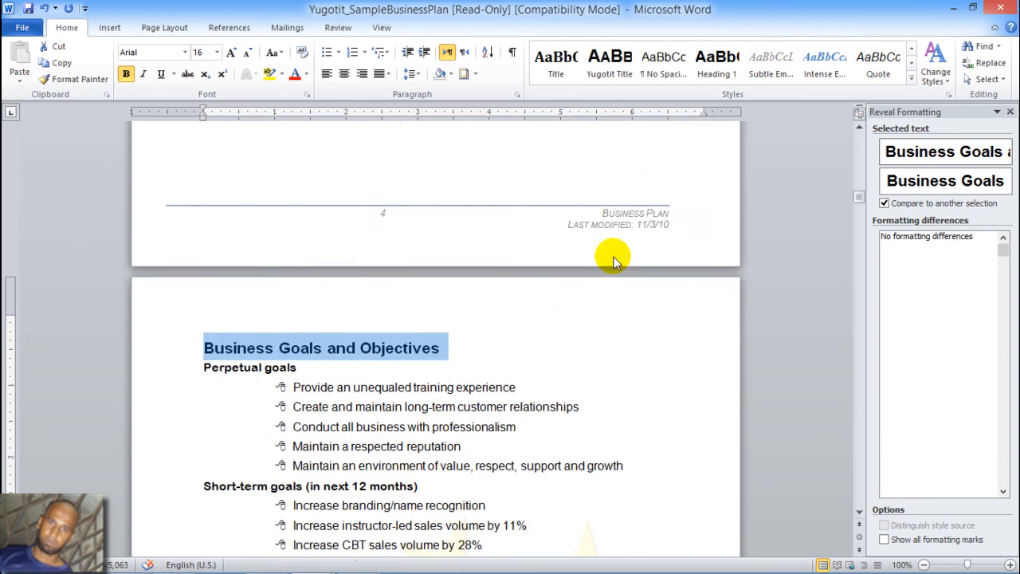
{"action": "scroll", "coordinate": [610, 258], "scroll_direction": "up", "scroll_amount": 20}
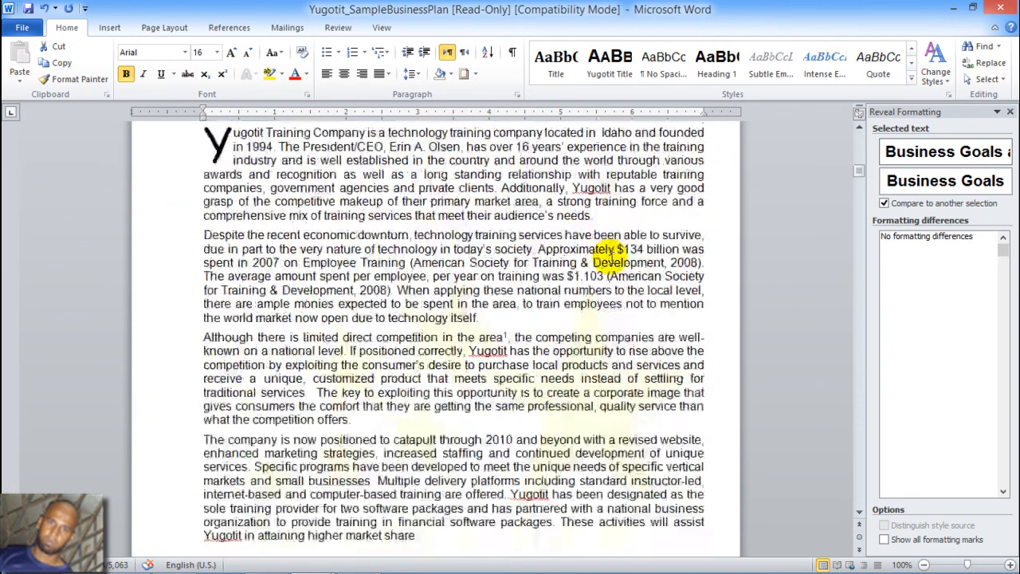
{"action": "scroll", "coordinate": [611, 263], "scroll_direction": "up", "scroll_amount": 6}
{"action": "scroll", "coordinate": [608, 262], "scroll_direction": "down", "scroll_amount": 6}
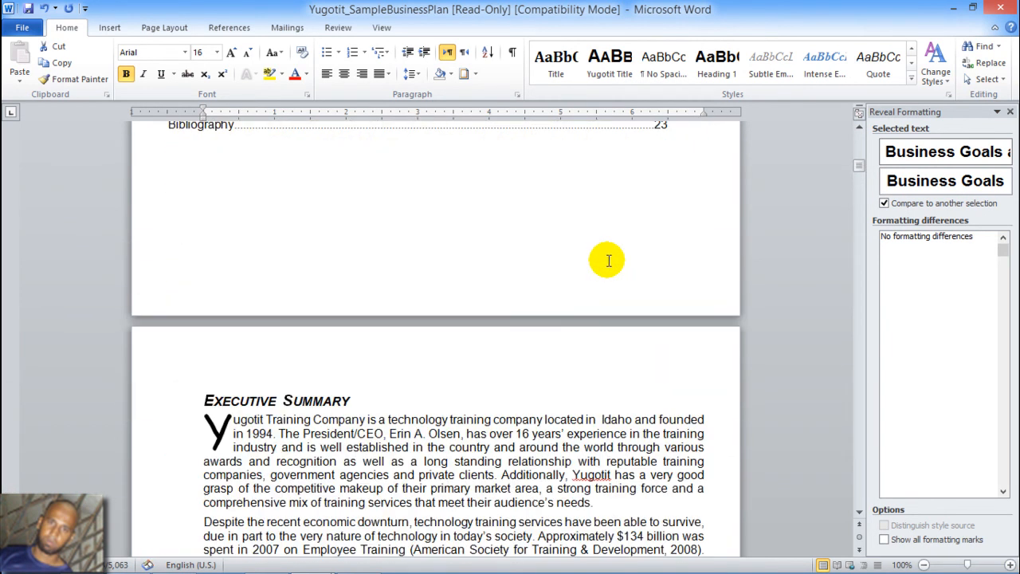
{"action": "left_click", "coordinate": [185, 401]}
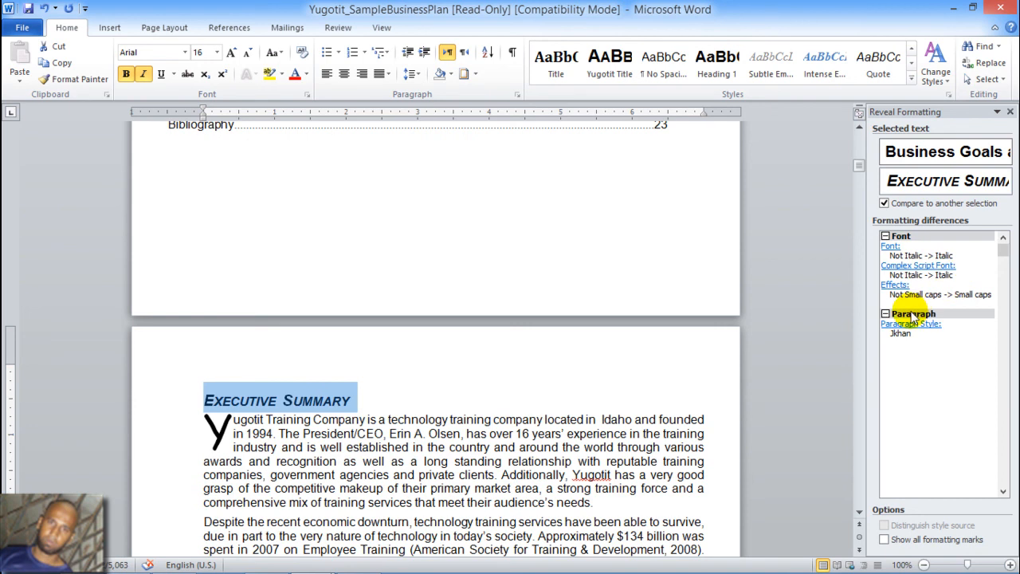
{"action": "scroll", "coordinate": [893, 342], "scroll_direction": "down", "scroll_amount": 6}
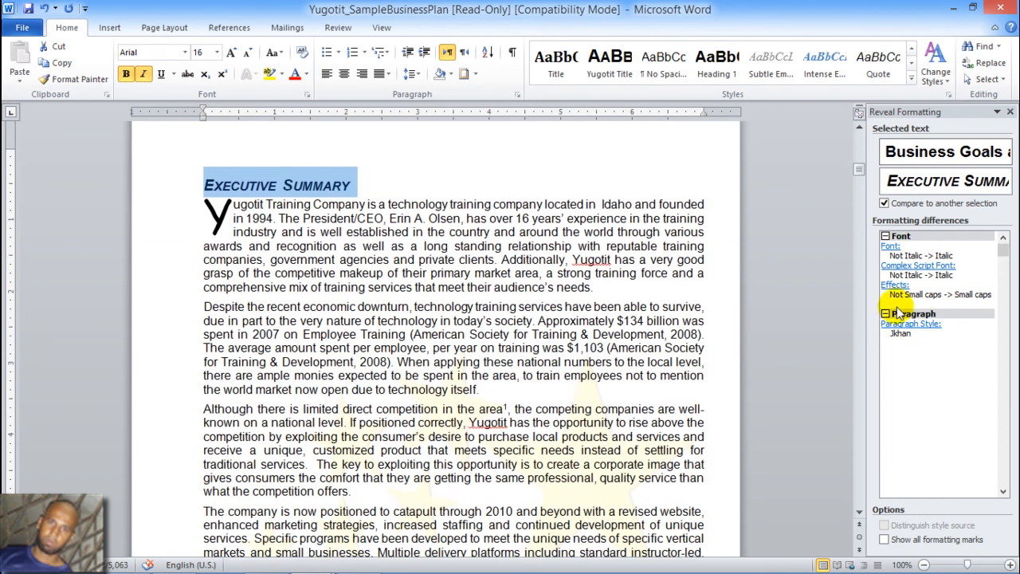
{"action": "scroll", "coordinate": [893, 311], "scroll_direction": "up", "scroll_amount": 1}
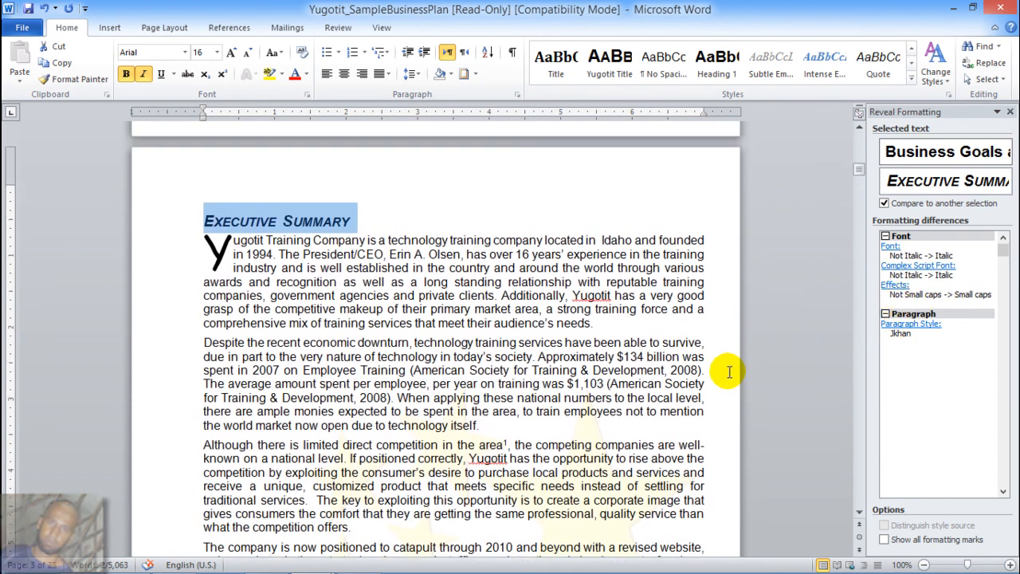
{"action": "left_click", "coordinate": [704, 313]}
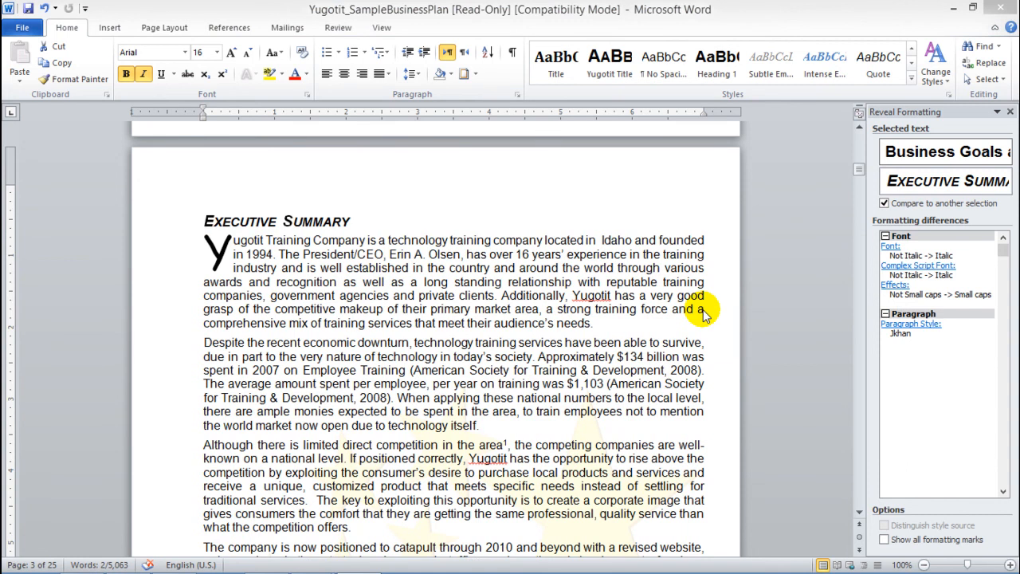
{"action": "left_click", "coordinate": [525, 182]}
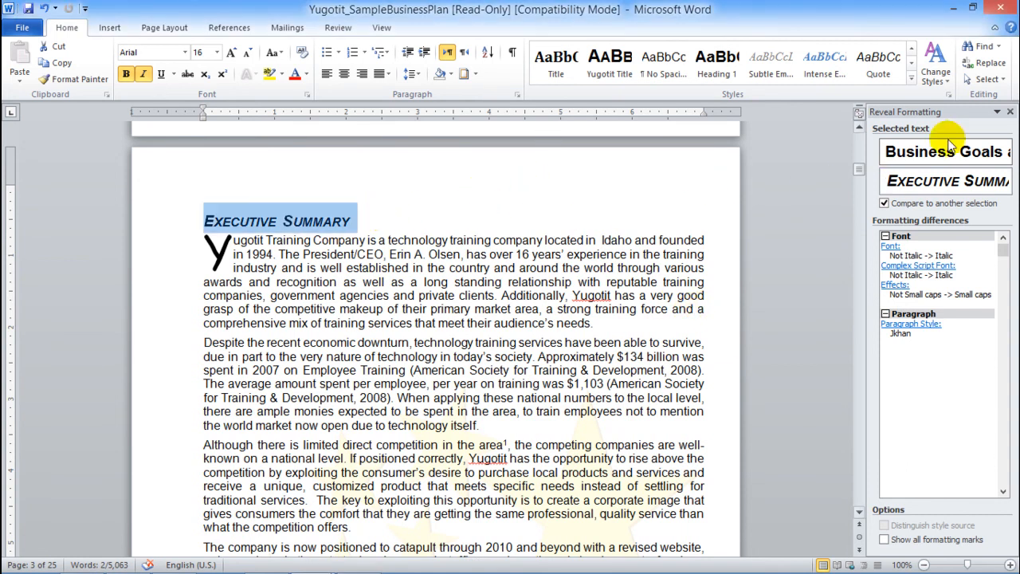
{"action": "left_click", "coordinate": [1011, 112]}
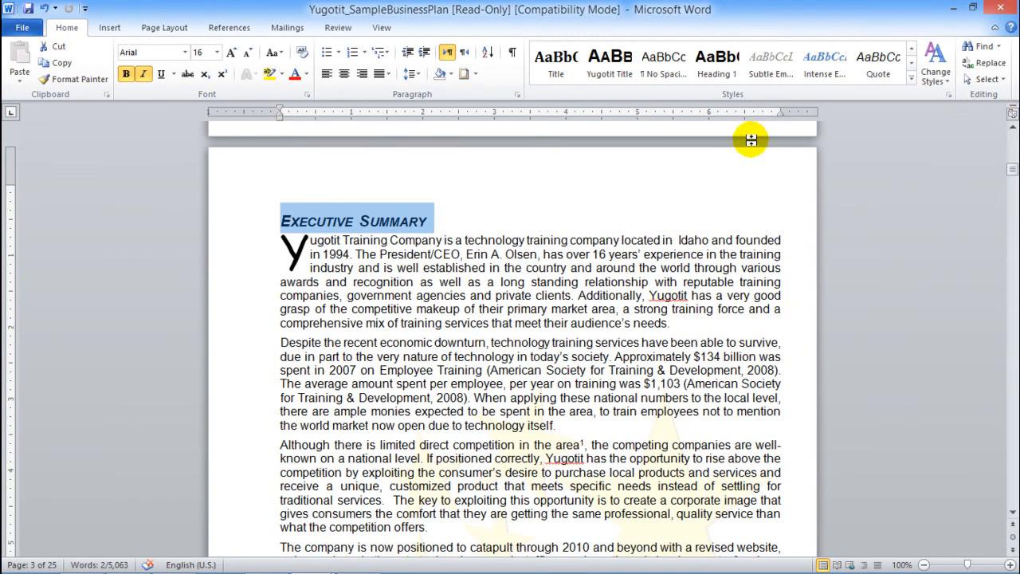
Go through Manage Styles to the import/export Organizer and place its window clear of the "Executive Summary" heading
{"action": "left_click", "coordinate": [949, 94]}
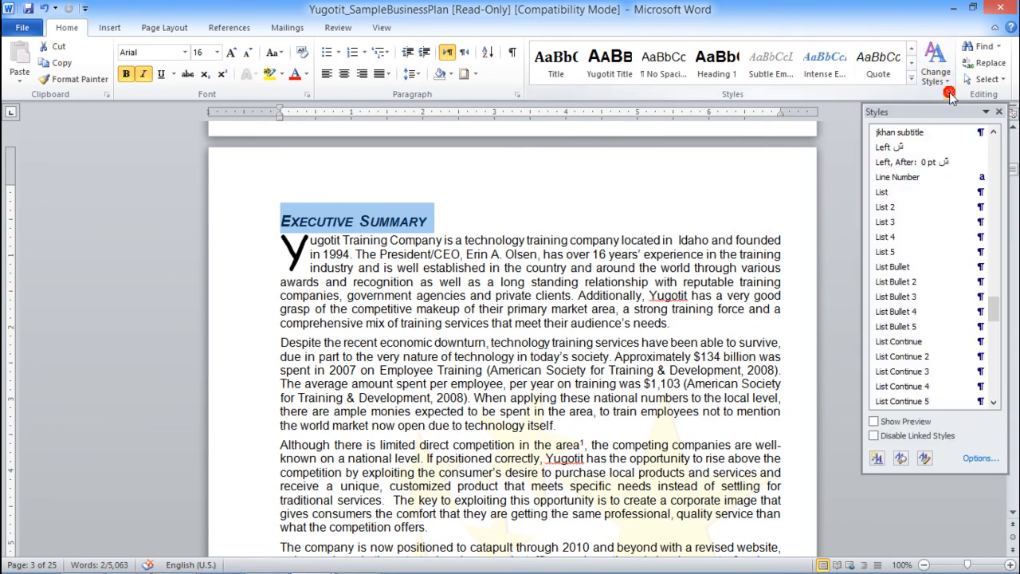
{"action": "left_click", "coordinate": [925, 460]}
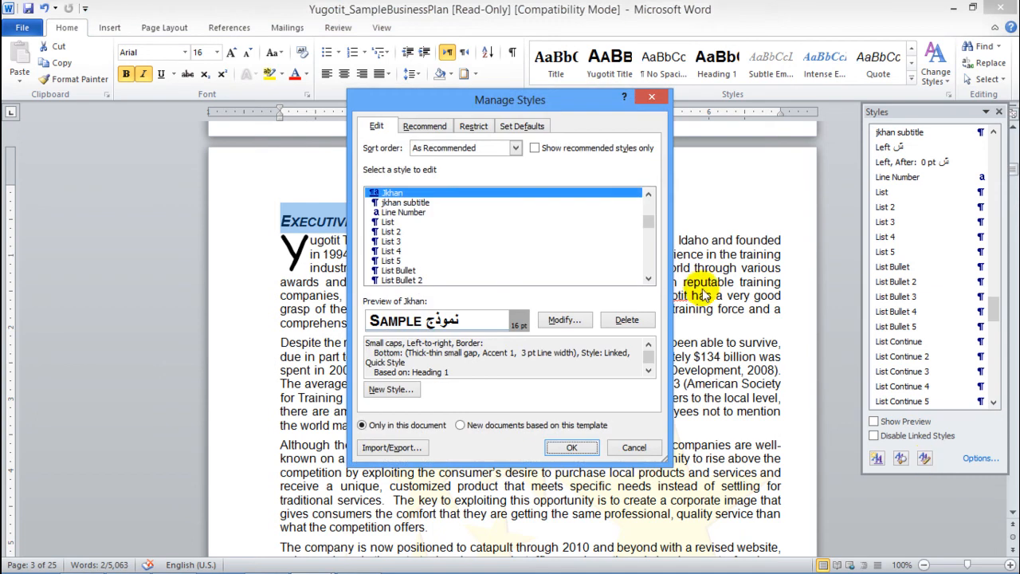
{"action": "left_click_drag", "start_coordinate": [524, 96], "coordinate": [747, 144]}
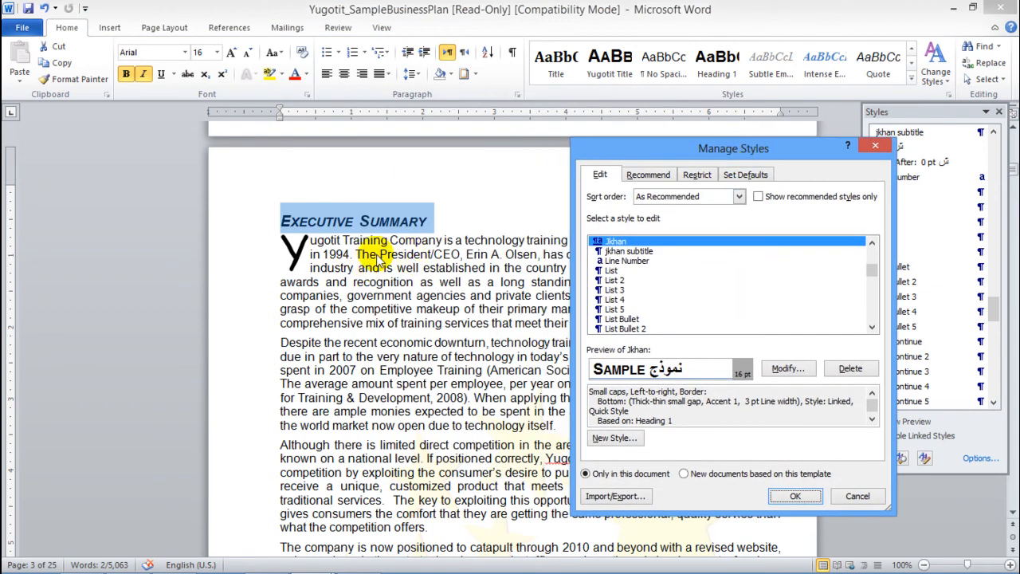
{"action": "left_click", "coordinate": [623, 497]}
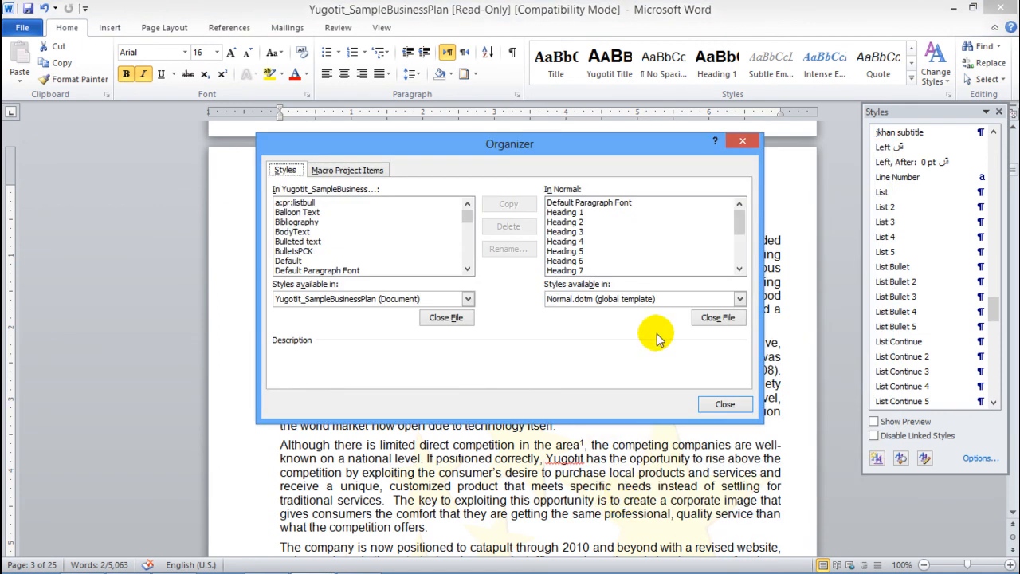
{"action": "left_click_drag", "start_coordinate": [571, 156], "coordinate": [769, 121]}
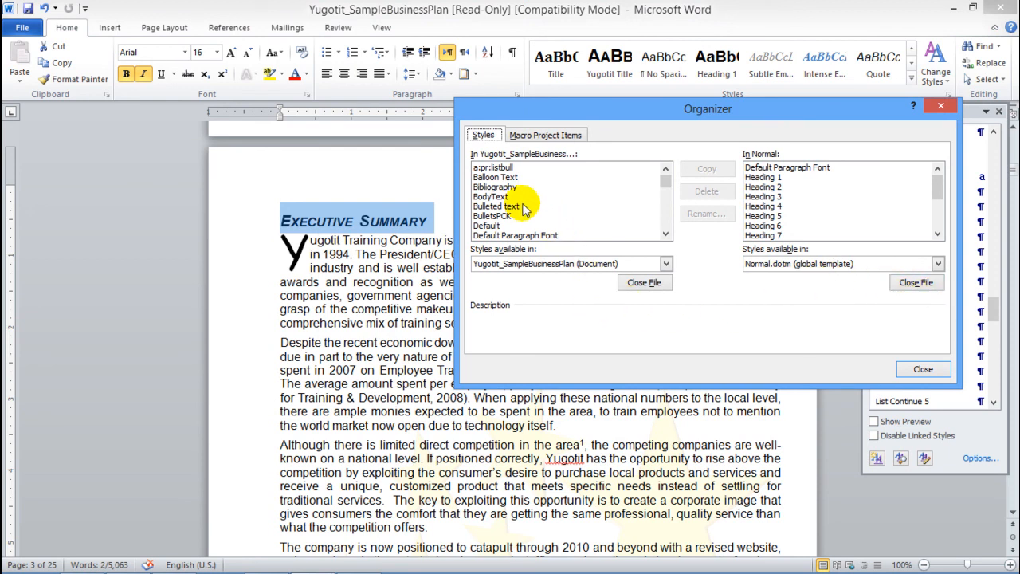
Copy the custom heading style from Yugotit_SampleBusinessPlan to the Normal.dotm global template, overwriting the existing entry
{"action": "mouse_move", "coordinate": [670, 185]}
{"action": "left_mouse_down"}
{"action": "mouse_move", "coordinate": [663, 217]}
{"action": "mouse_move", "coordinate": [665, 201]}
{"action": "left_mouse_up"}
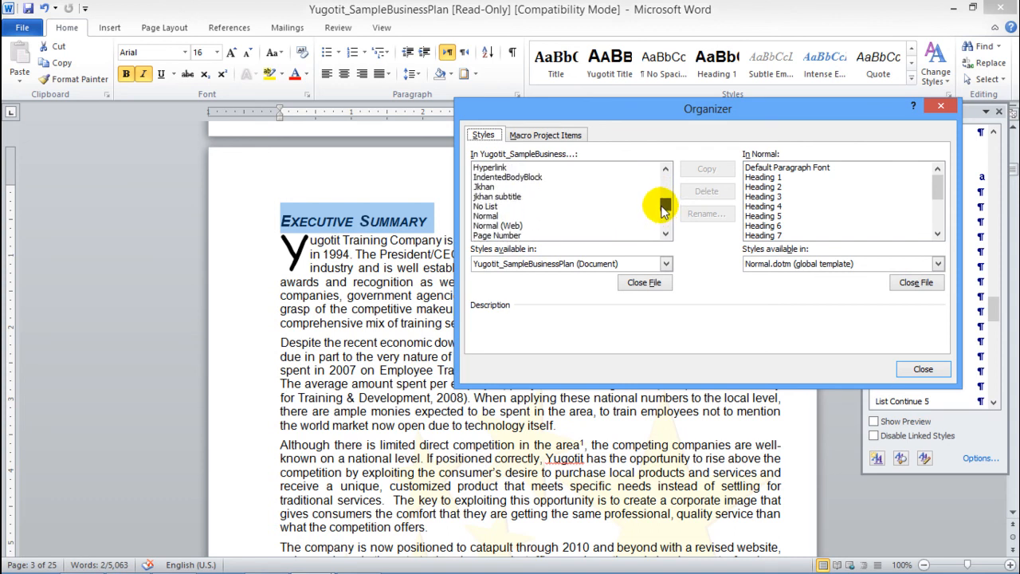
{"action": "left_click", "coordinate": [497, 188]}
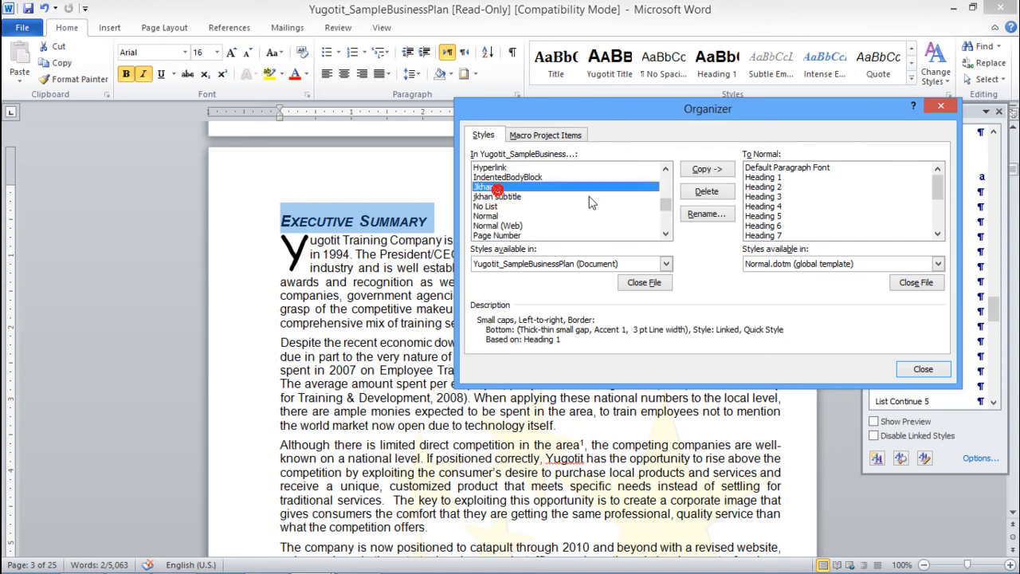
{"action": "left_click", "coordinate": [701, 170]}
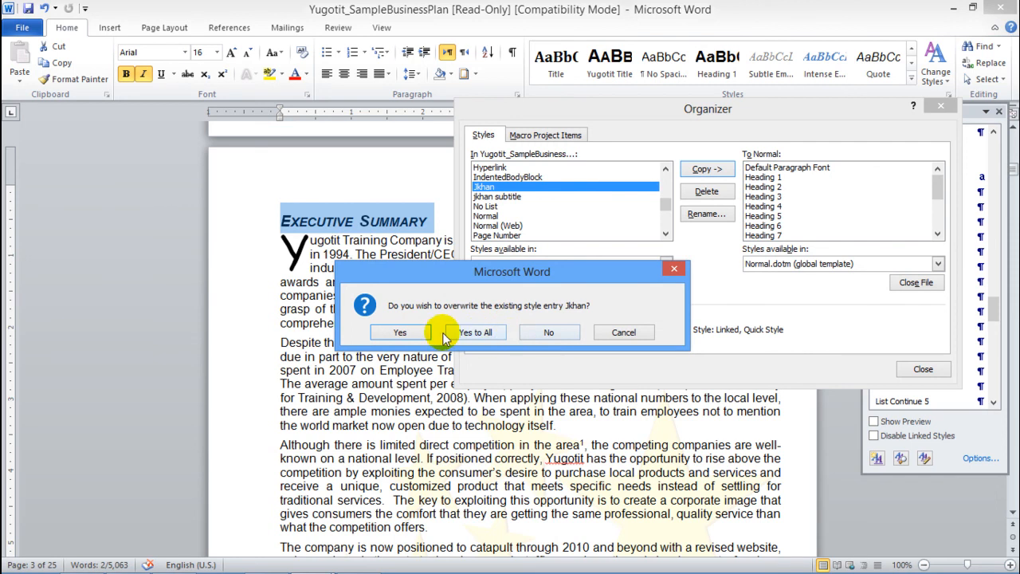
{"action": "left_click", "coordinate": [401, 333]}
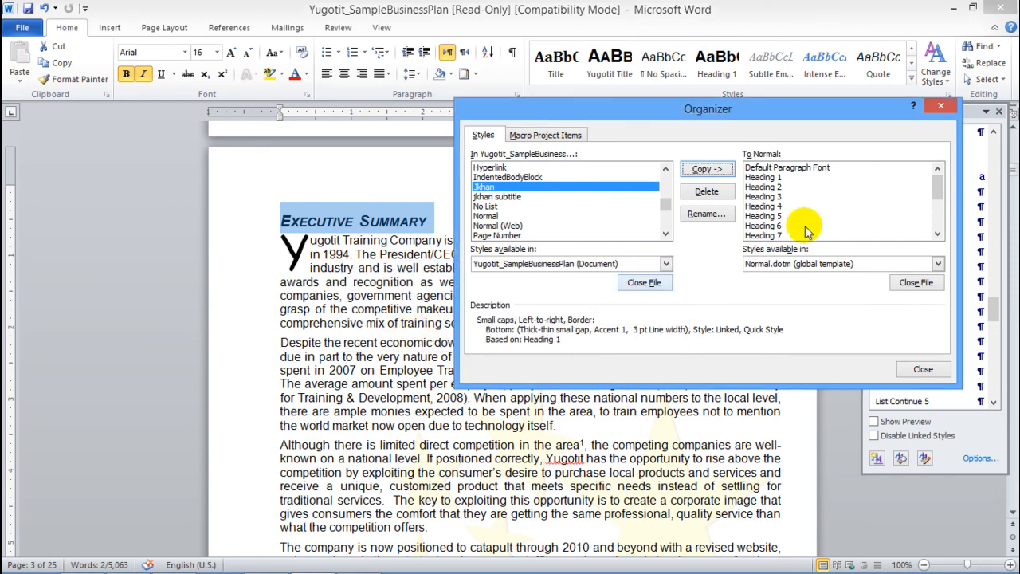
Delete the custom heading style from the Normal.dotm global template
{"action": "left_click_drag", "start_coordinate": [939, 197], "coordinate": [938, 211]}
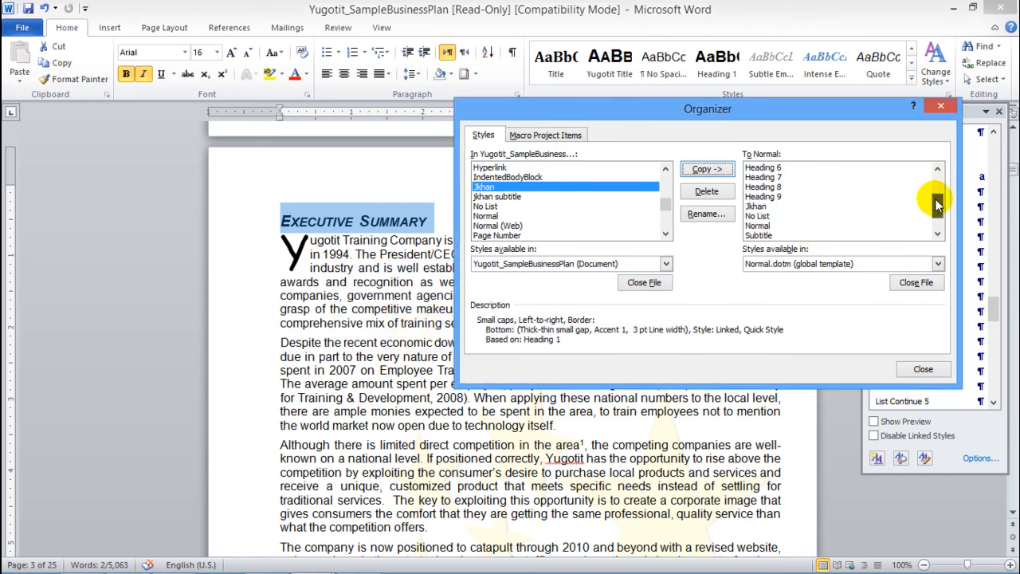
{"action": "left_click", "coordinate": [761, 206]}
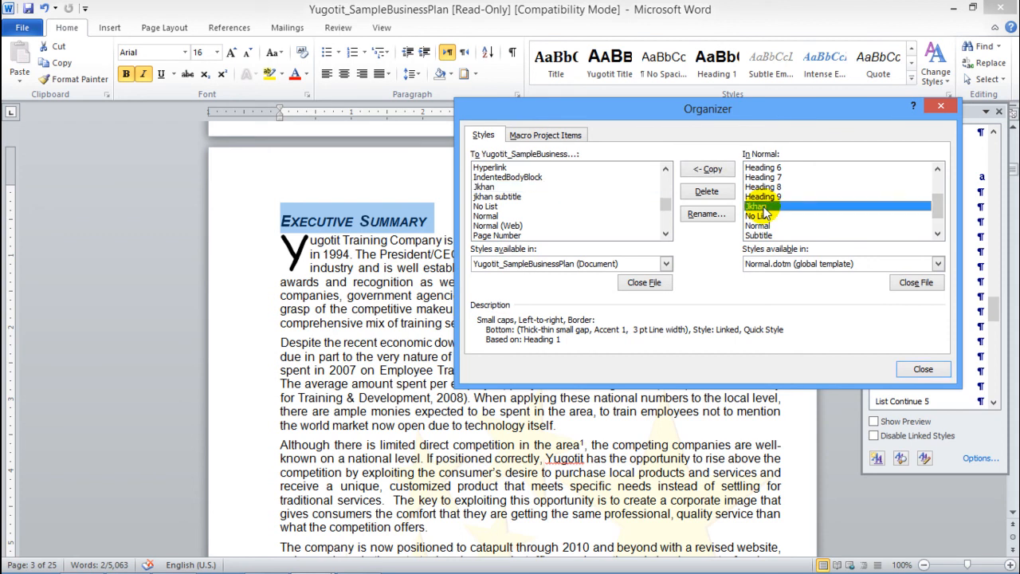
{"action": "left_click", "coordinate": [706, 192]}
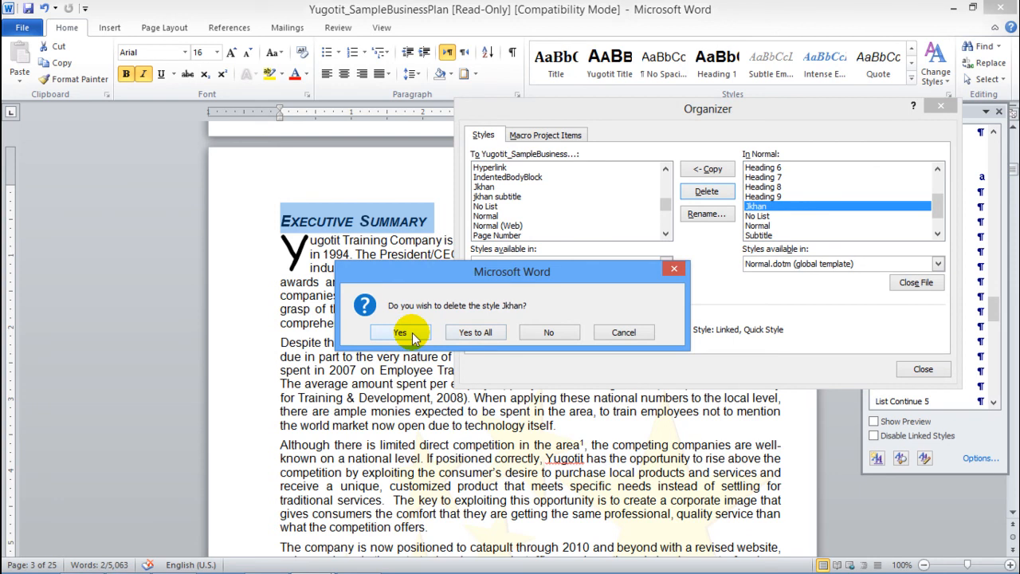
{"action": "left_click", "coordinate": [402, 333]}
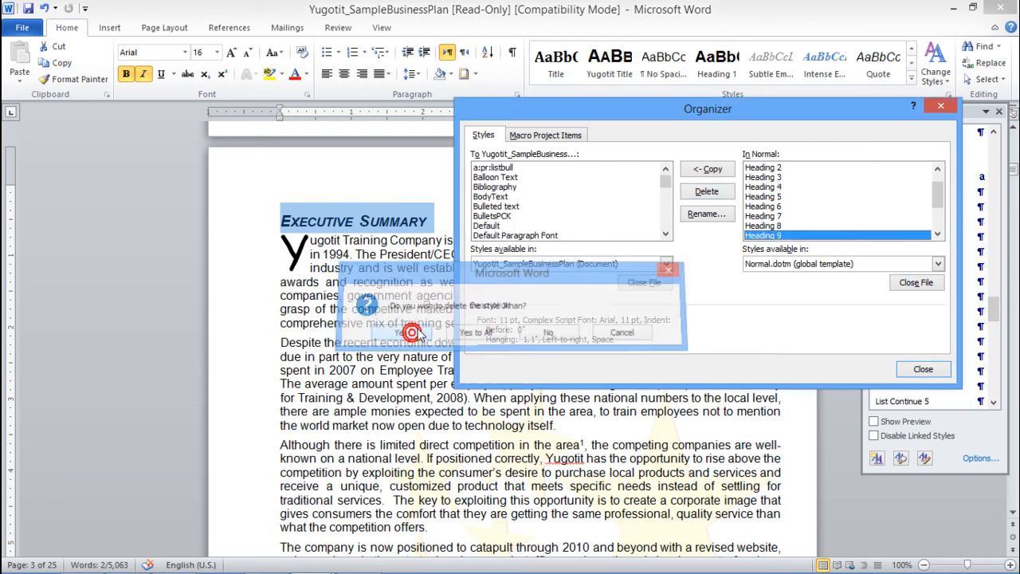
Start renaming the Heading 6 style in the Normal.dotm global template, cancel the rename, and close the Organizer
{"action": "left_click", "coordinate": [765, 205]}
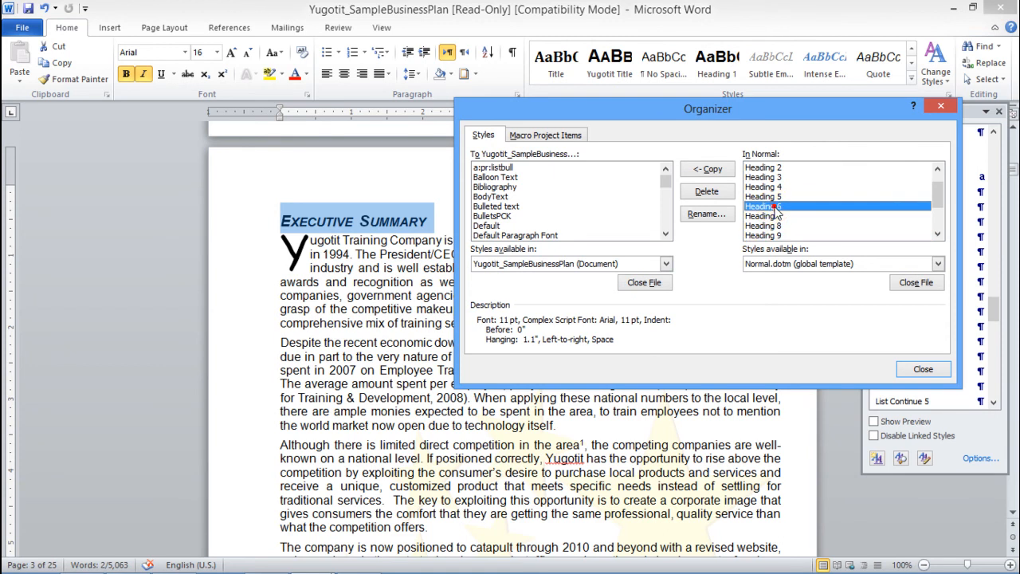
{"action": "left_click", "coordinate": [699, 216]}
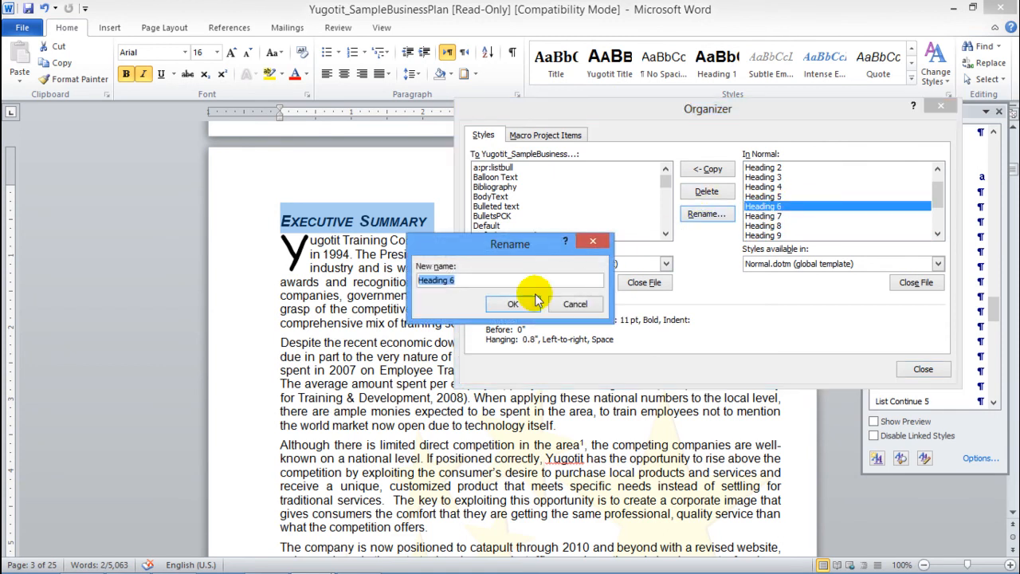
{"action": "left_click", "coordinate": [587, 306]}
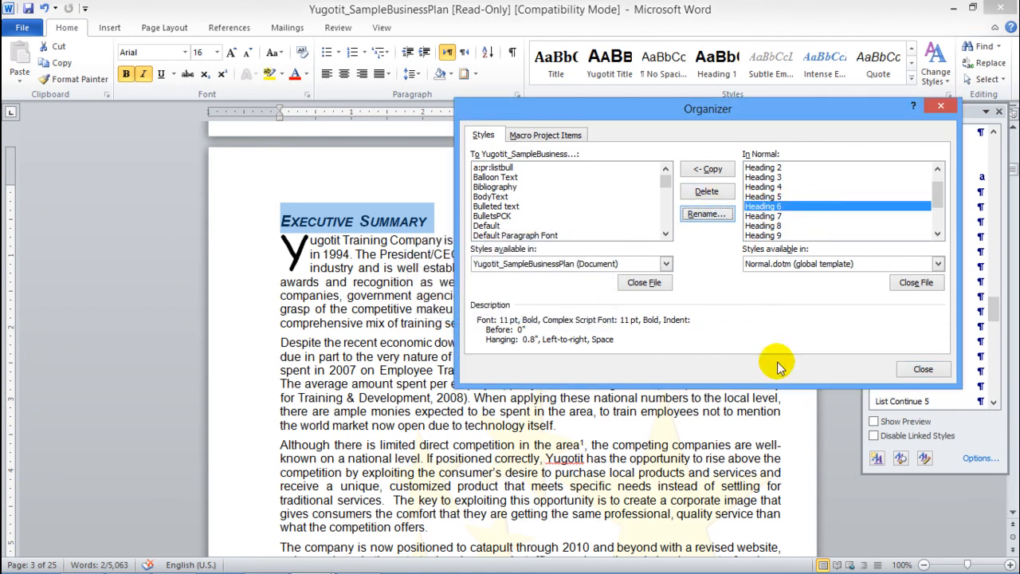
{"action": "left_click", "coordinate": [942, 107]}
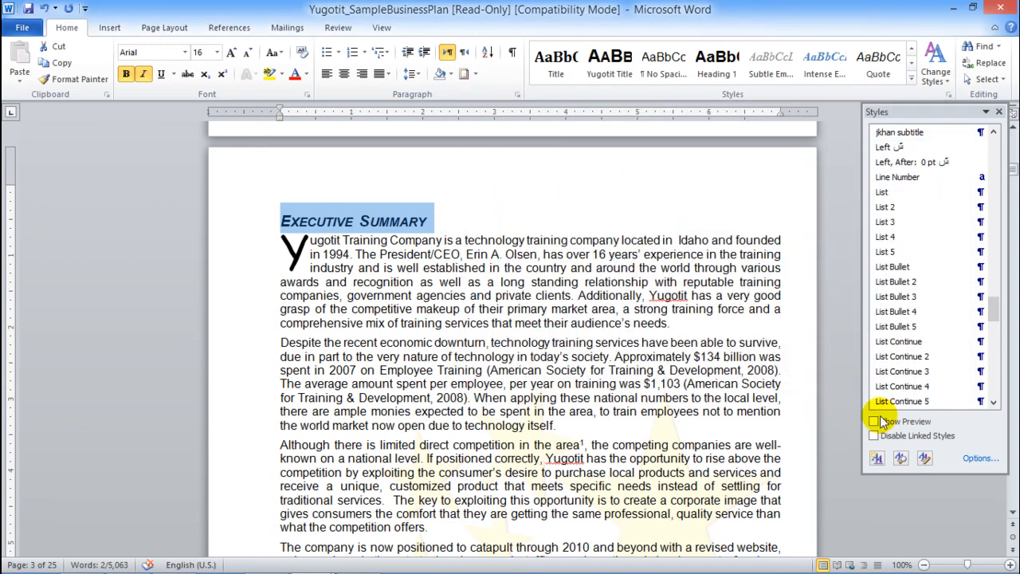
In Manage Styles, restrict the custom heading style for protected documents, permit it again, and close without applying
{"action": "left_click", "coordinate": [922, 458]}
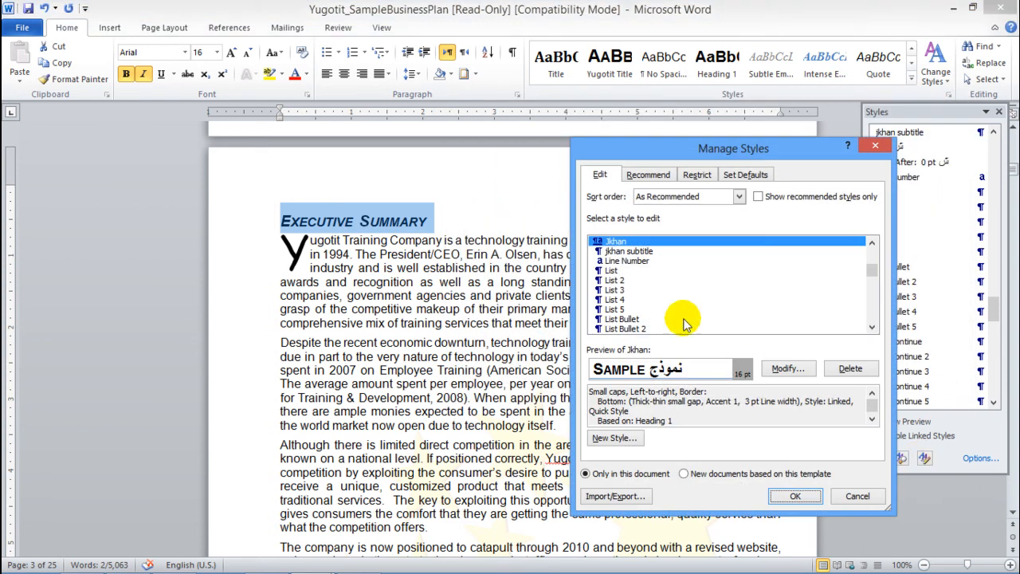
{"action": "left_click", "coordinate": [697, 175]}
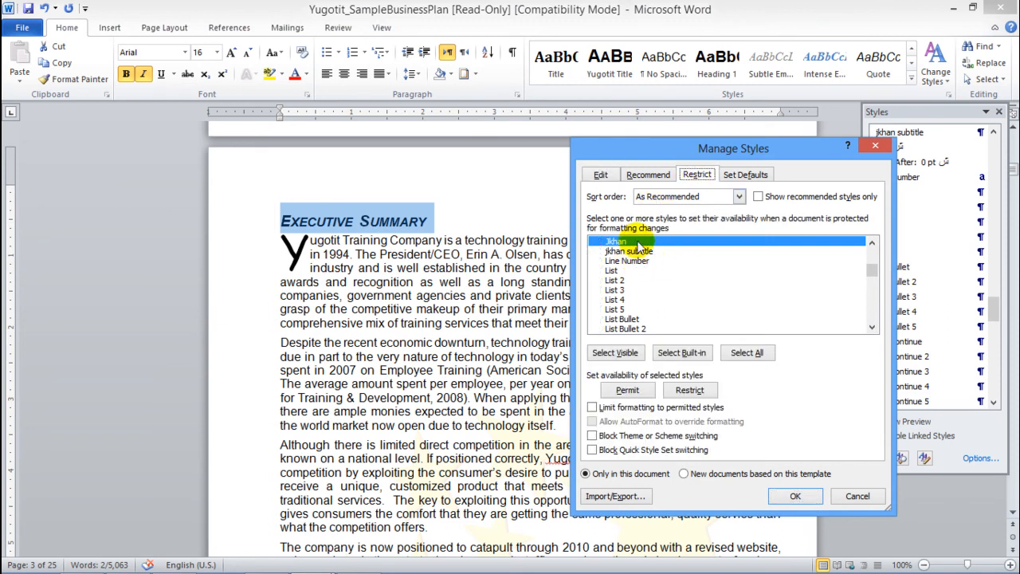
{"action": "left_click", "coordinate": [691, 389]}
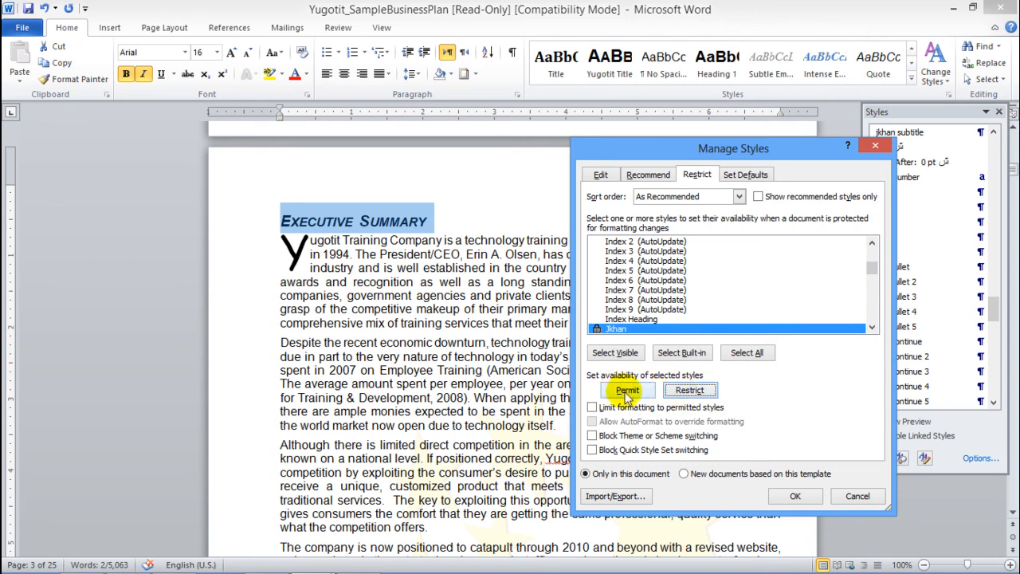
{"action": "left_click", "coordinate": [628, 390]}
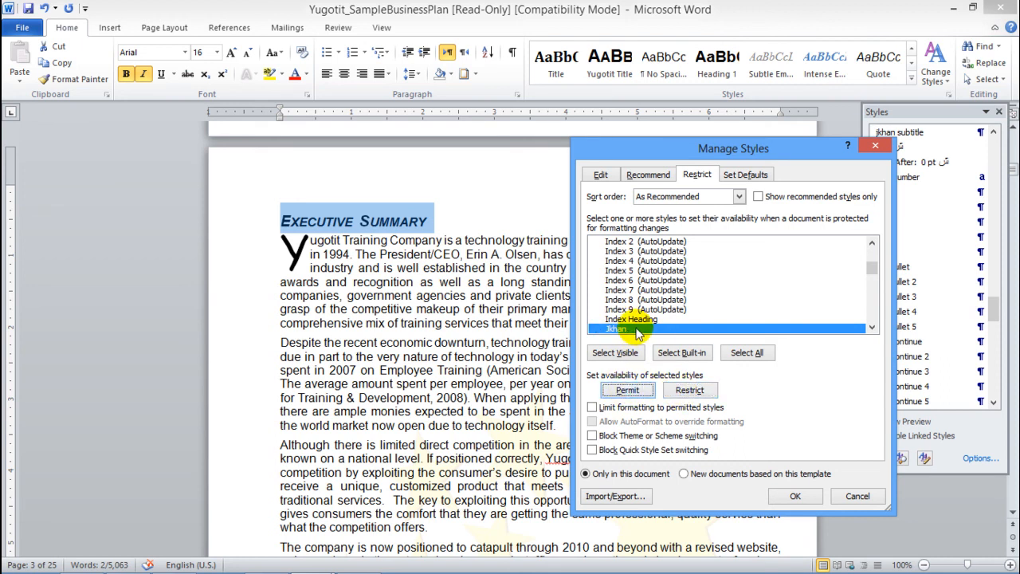
{"action": "left_click", "coordinate": [875, 149]}
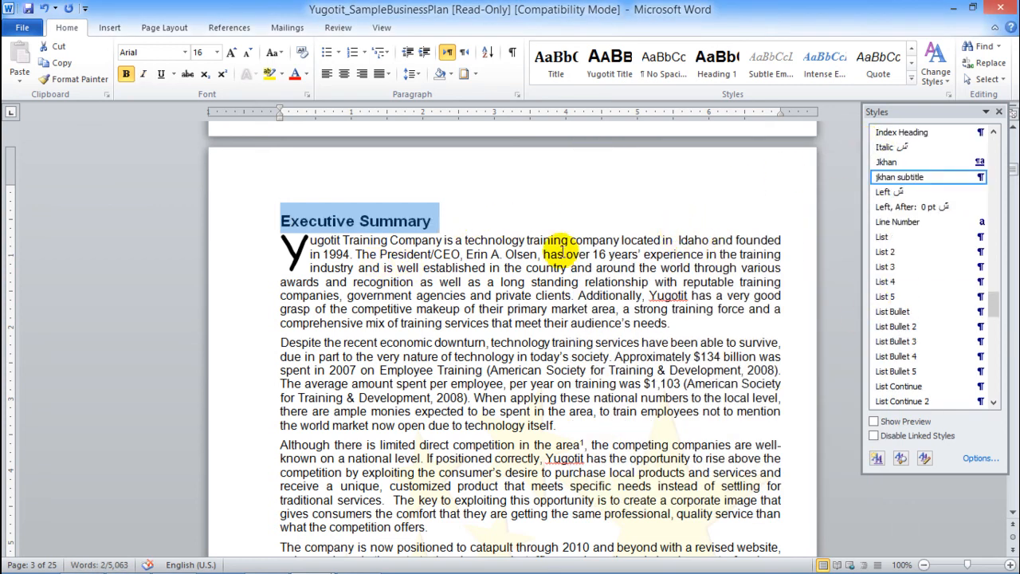
Delete the custom subtitle style from the document by reverting it to the custom heading style, and open the heading style's options
{"action": "left_click", "coordinate": [982, 177]}
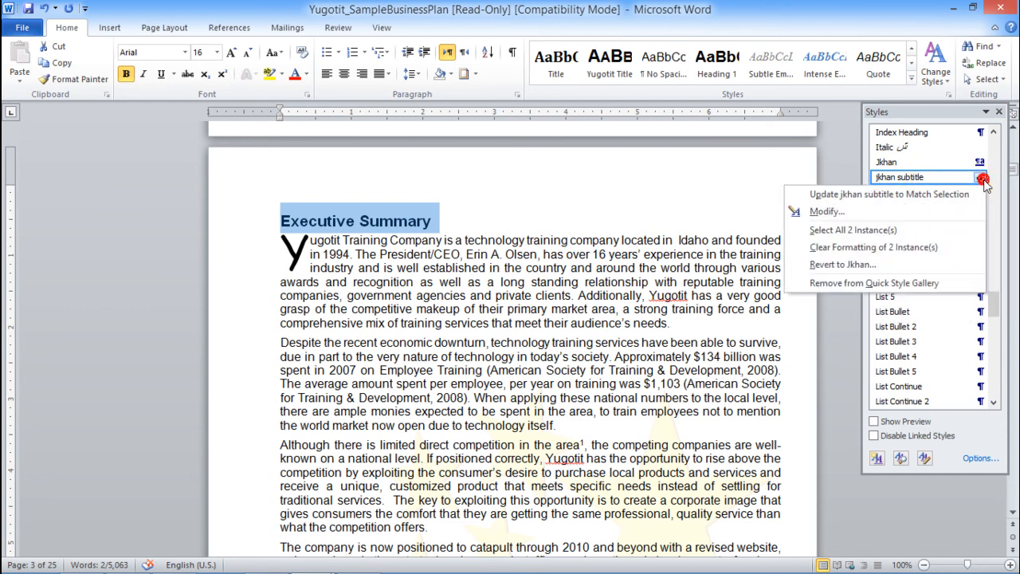
{"action": "left_click", "coordinate": [857, 266]}
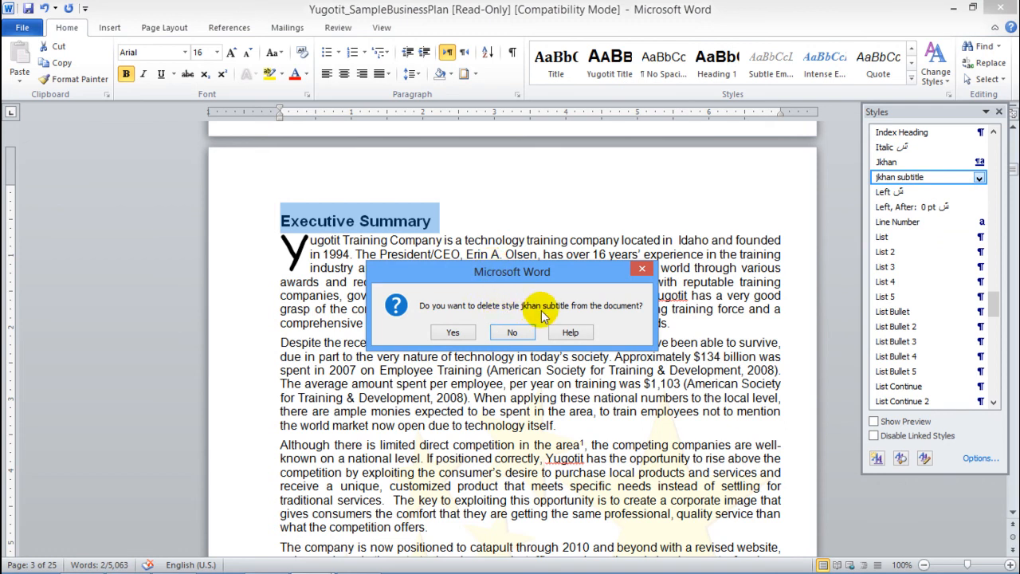
{"action": "left_click", "coordinate": [456, 334]}
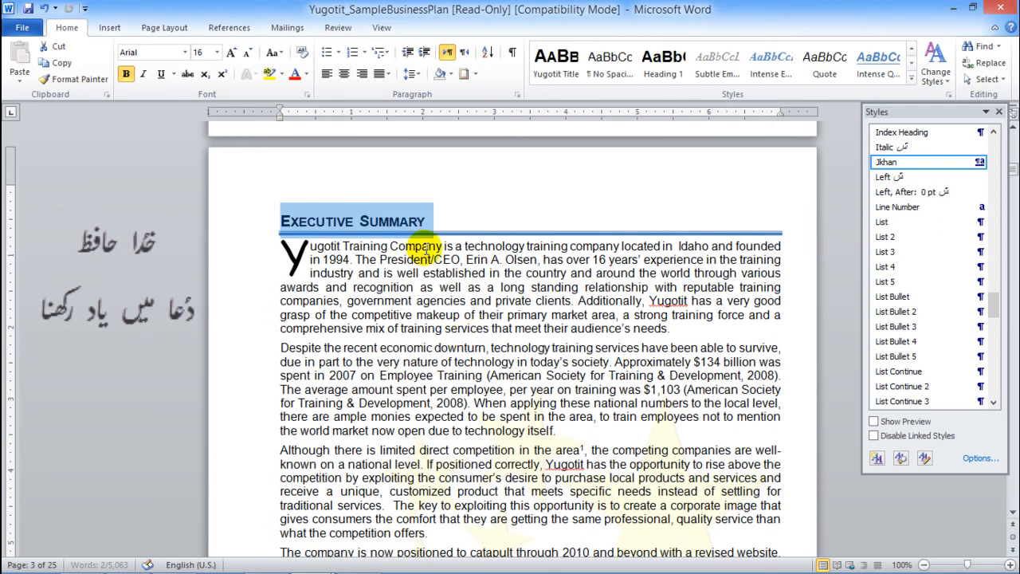
{"action": "left_click", "coordinate": [981, 162]}
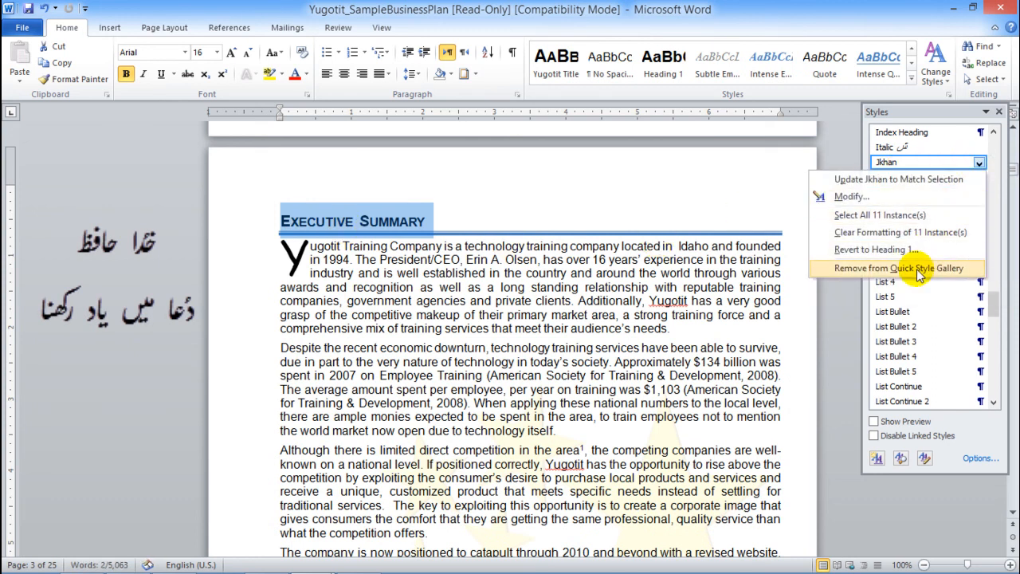